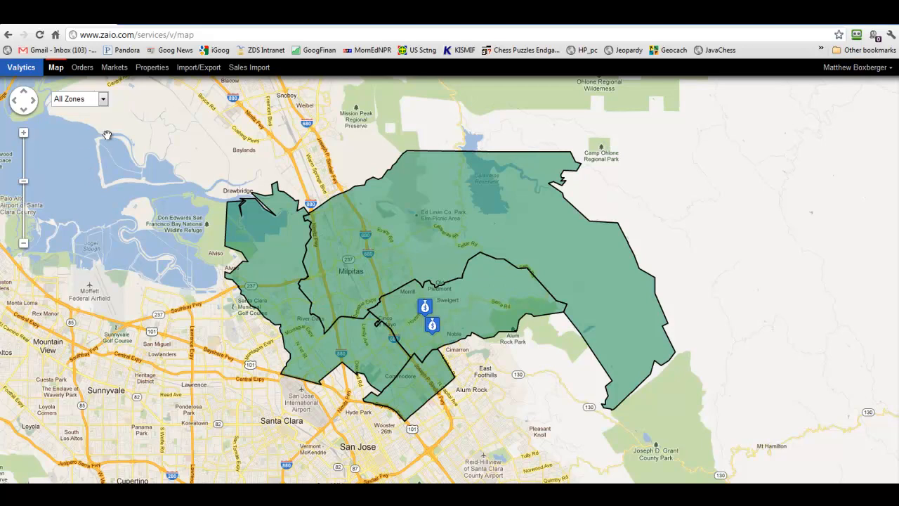
- Open the Orders page showing the two ZVAL orders in CA Zone 631
{"action": "left_click", "coordinate": [82, 71]}
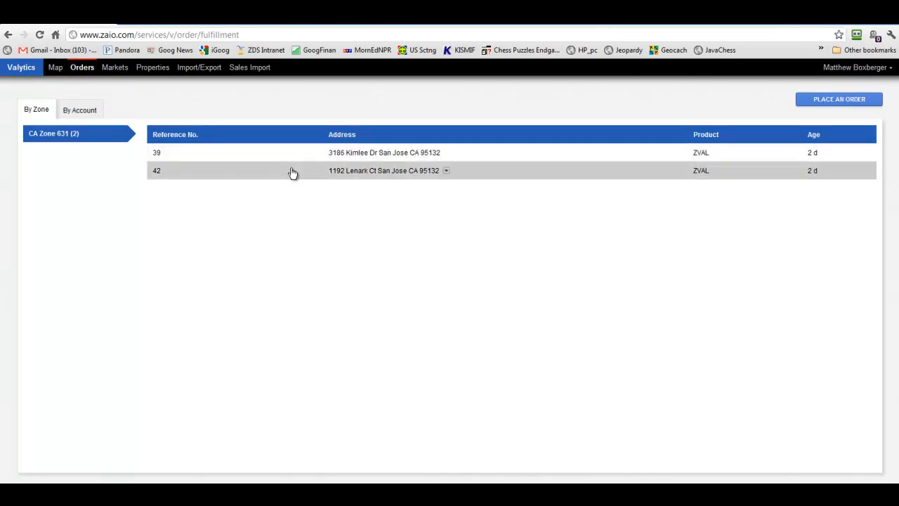
- Start a new order and search for the property's street address in Milpitas, CA
{"action": "left_click", "coordinate": [830, 103]}
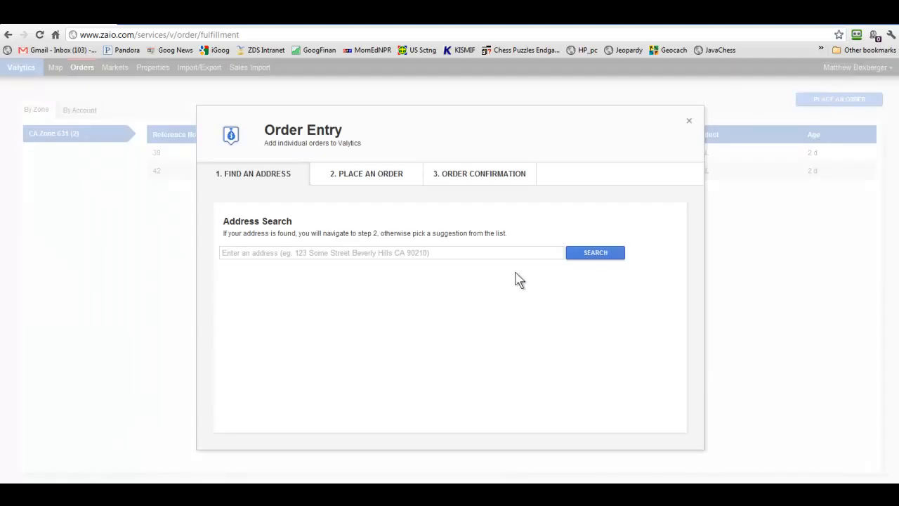
{"action": "left_click", "coordinate": [233, 253]}
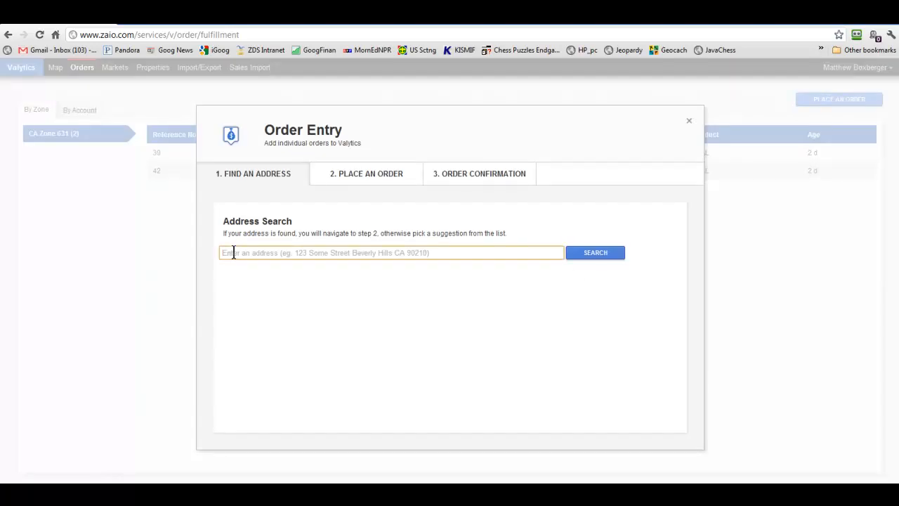
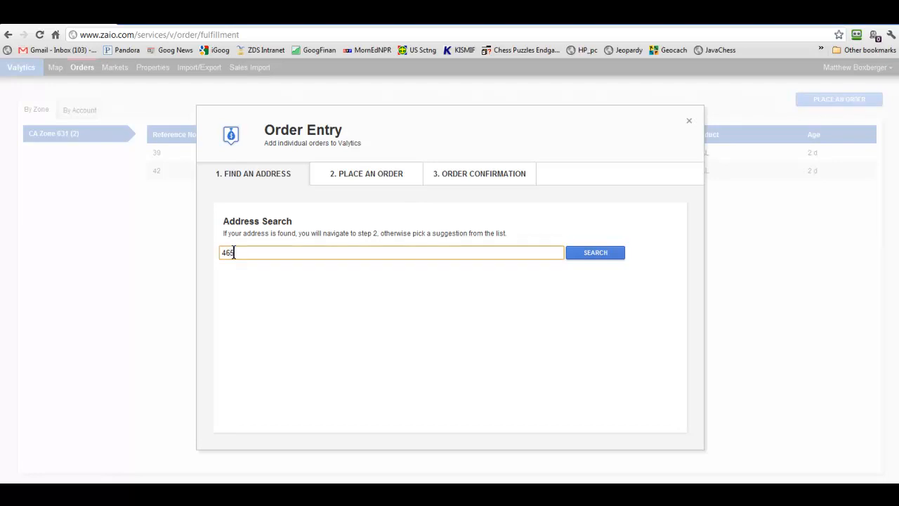
{"action": "left_click", "coordinate": [588, 254]}
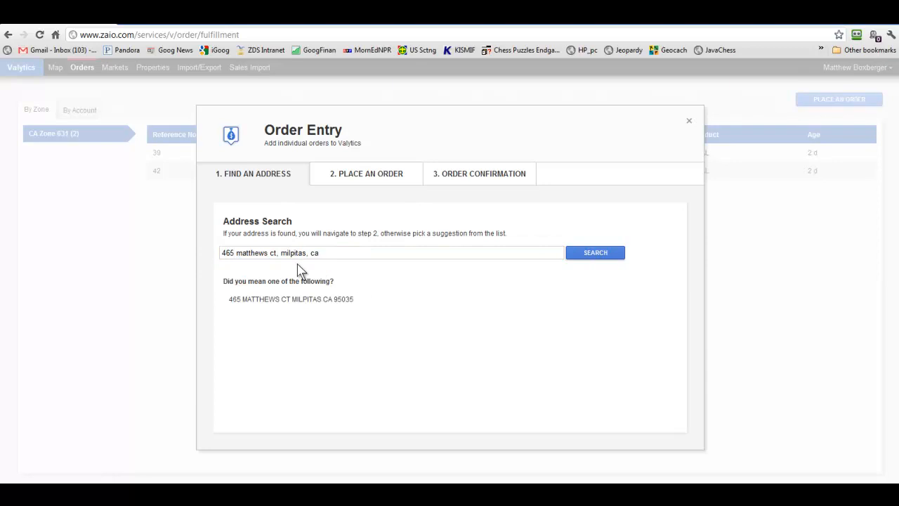
- Accept the suggested Milpitas address to move on to the order details form
{"action": "left_click", "coordinate": [262, 306]}
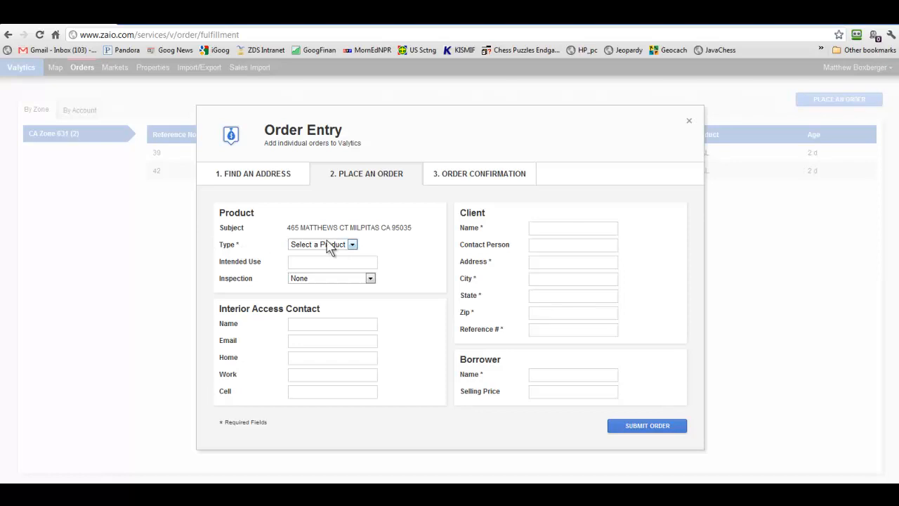
- Set the product type to ZVAL and enter the client's name and street address
{"action": "left_click", "coordinate": [350, 245]}
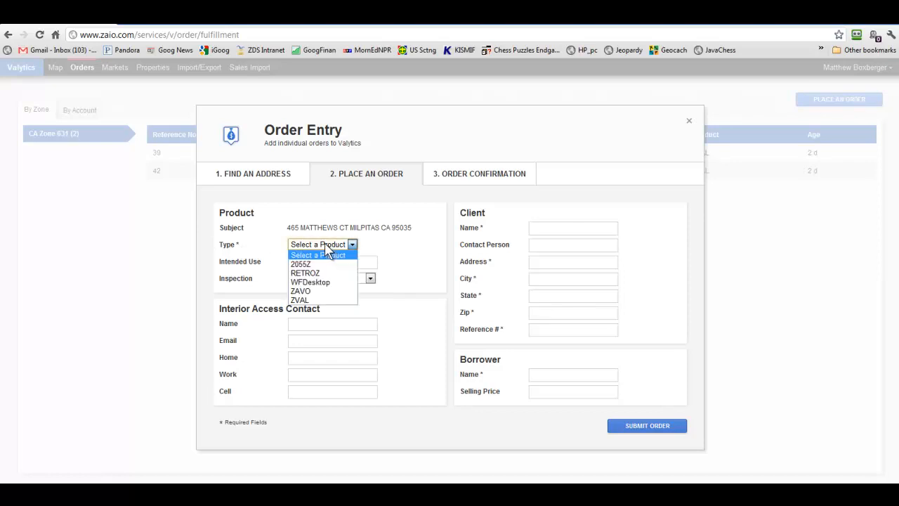
{"action": "left_click", "coordinate": [301, 301]}
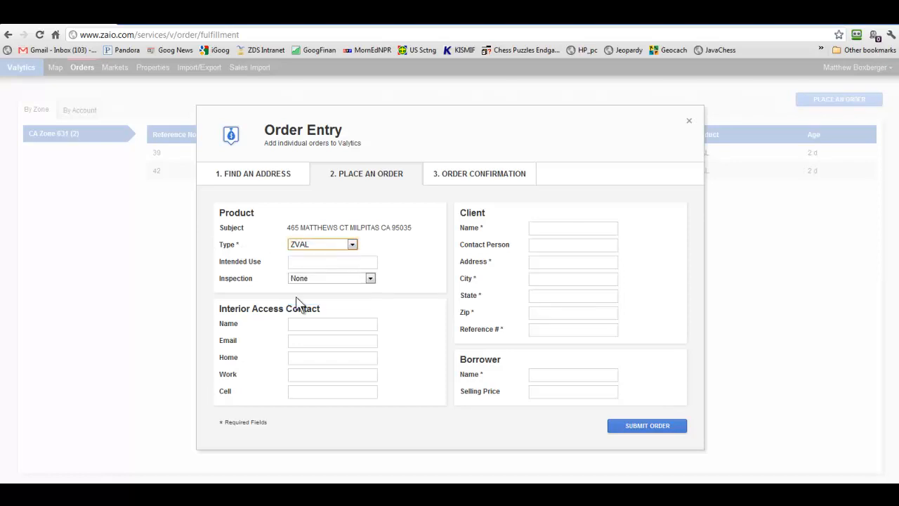
{"action": "left_click", "coordinate": [545, 229]}
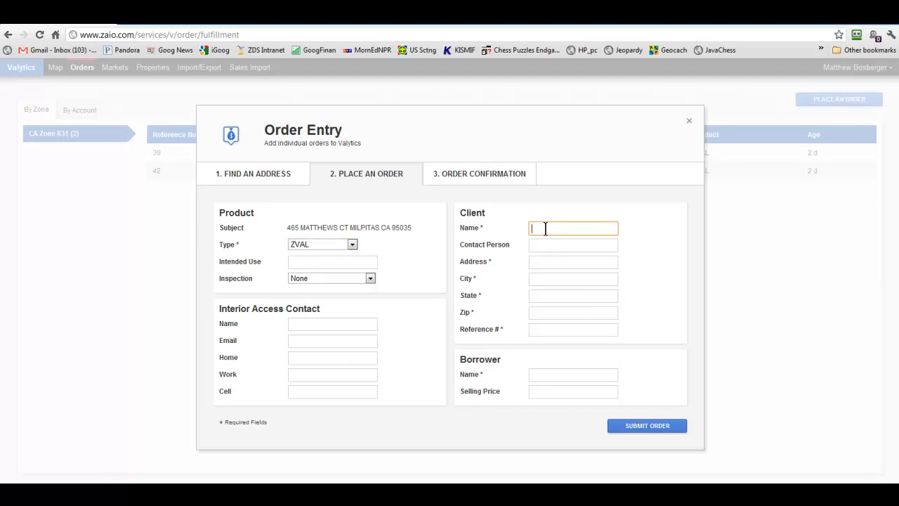
{"action": "type", "text": "joe test"}
{"action": "key", "text": "Tab"}
{"action": "key", "text": "Tab"}
{"action": "type", "text": "123 main st"}
- Fill in the client's city, state and ZIP, a reference number, and the borrower's name
{"action": "key", "text": "Tab"}
{"action": "type", "text": "milpitass"}
{"action": "key", "text": "BackSpace"}
{"action": "key", "text": "Tab"}
{"action": "type", "text": "ca"}
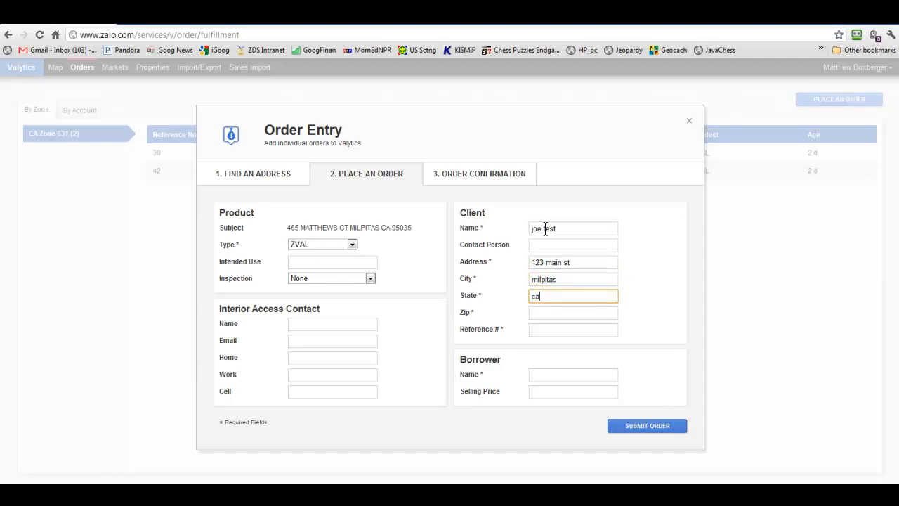
{"action": "key", "text": "Tab"}
{"action": "type", "text": "950"}
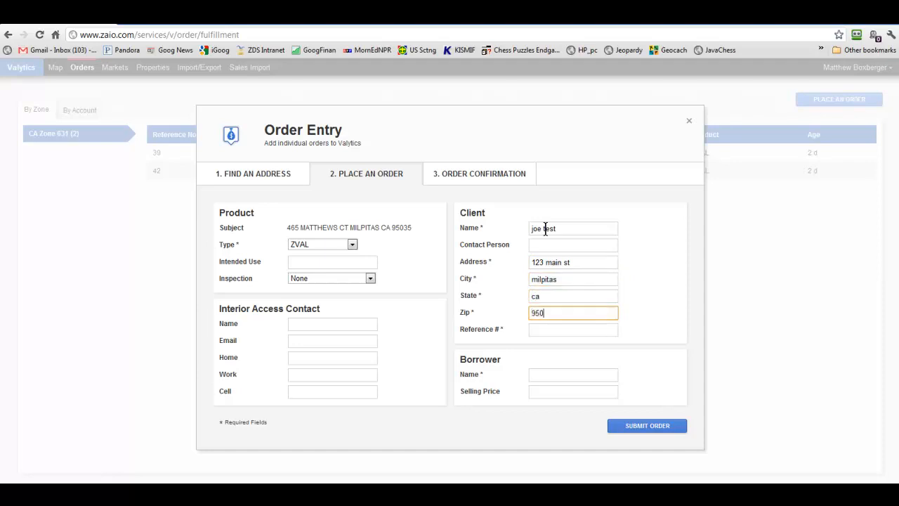
{"action": "type", "text": "35"}
{"action": "key", "text": "Tab"}
{"action": "type", "text": "123"}
{"action": "key", "text": "Tab"}
{"action": "type", "text": "joe test"}
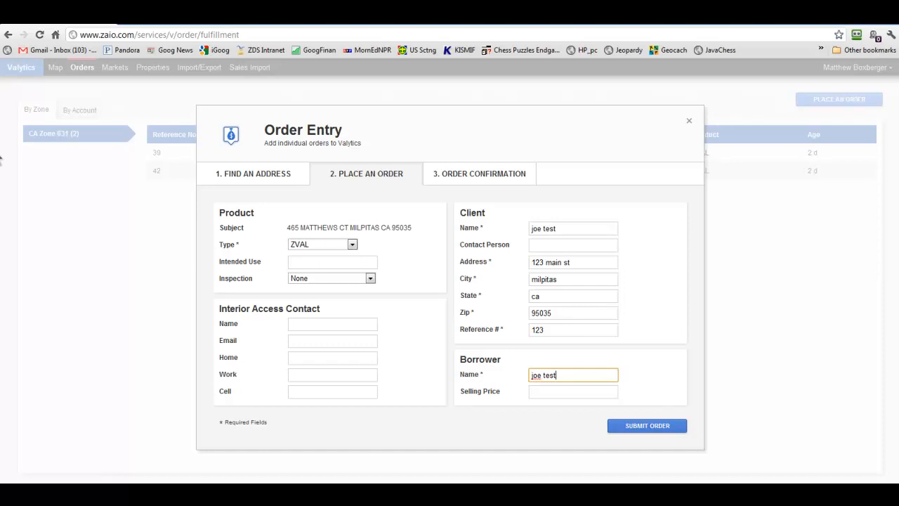
{"action": "left_click", "coordinate": [0, 158]}
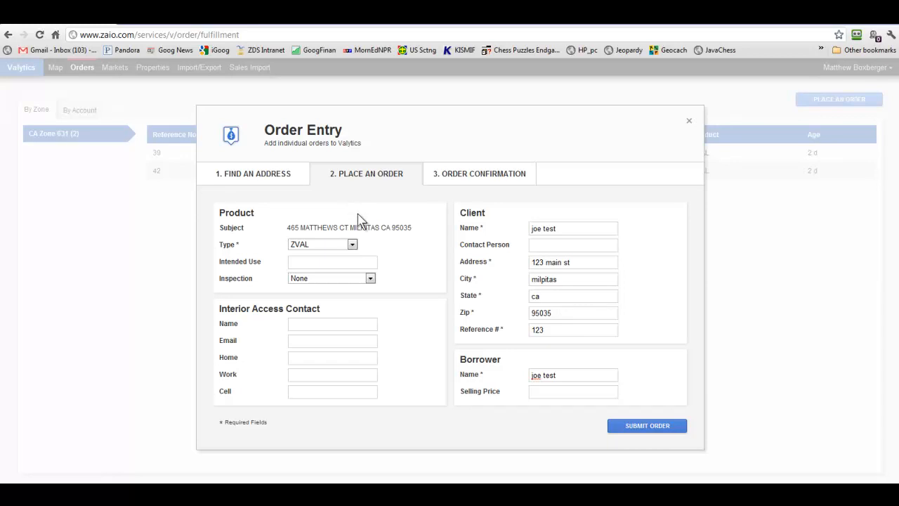
- Submit the ZVAL order and close the confirmation to return to the orders list
{"action": "left_click", "coordinate": [646, 425]}
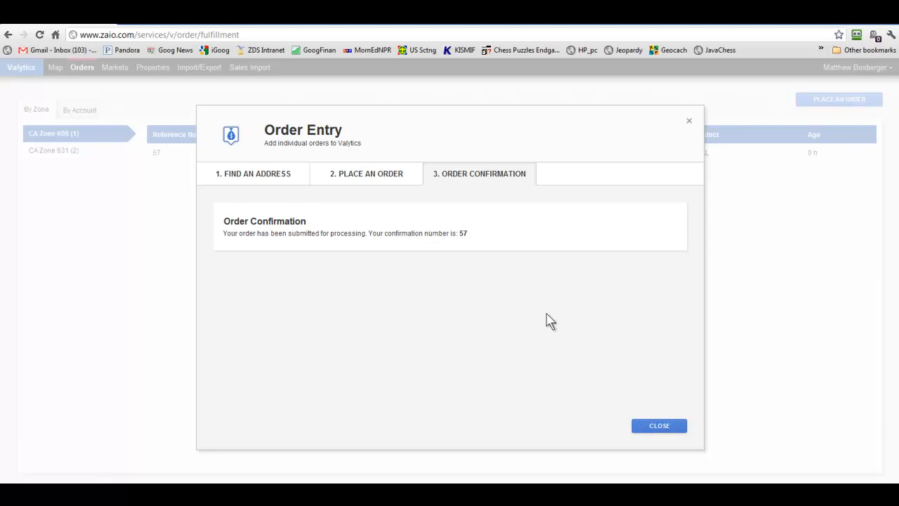
{"action": "left_click", "coordinate": [658, 427]}
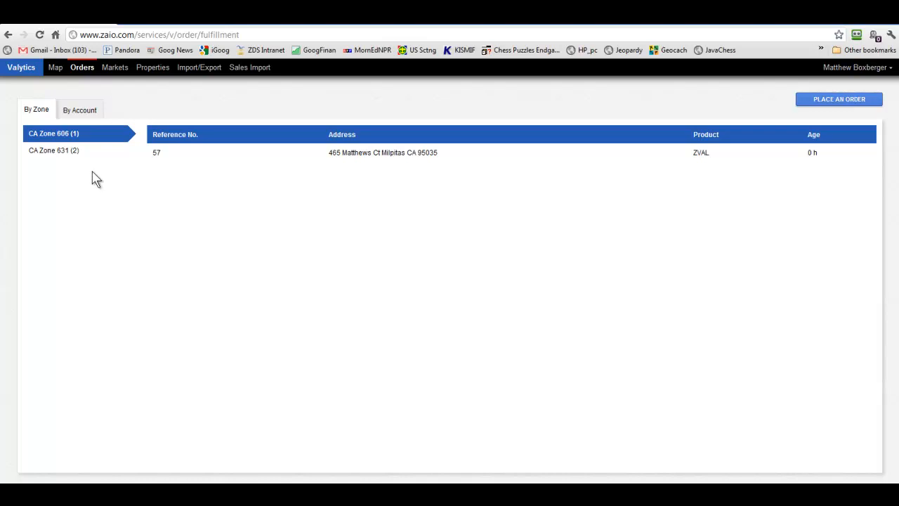
- Show the report options dropdown for the new order in CA Zone 606
{"action": "mouse_move", "coordinate": [366, 152]}
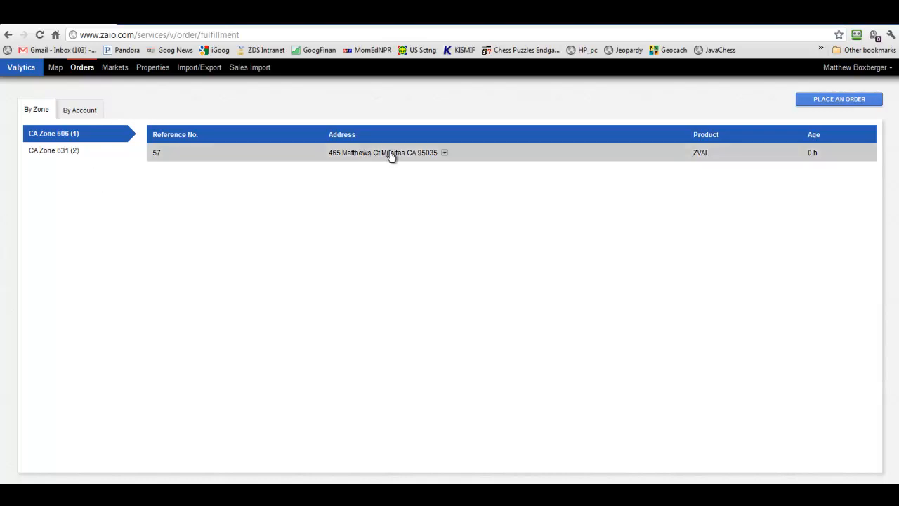
{"action": "left_click", "coordinate": [444, 153]}
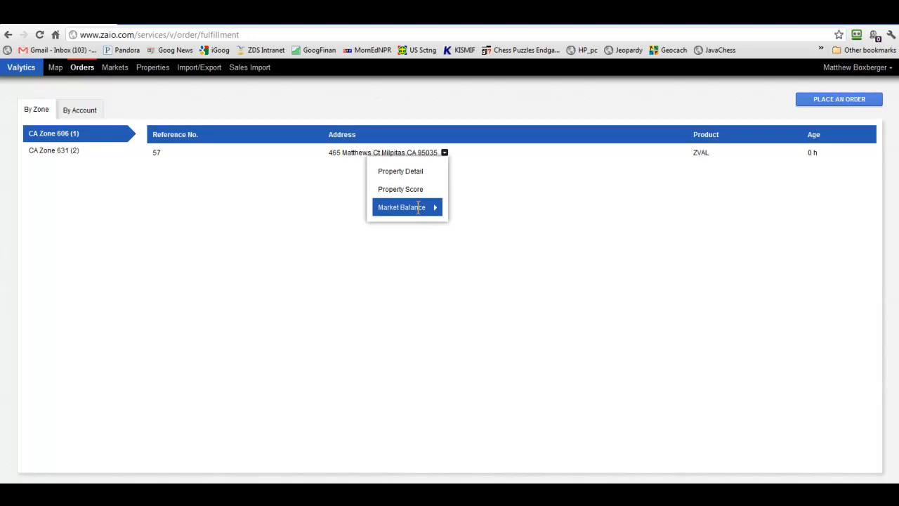
- Open the Z-VAL Appraiser Valuation report preview from the order's dropdown
{"action": "left_click", "coordinate": [333, 161]}
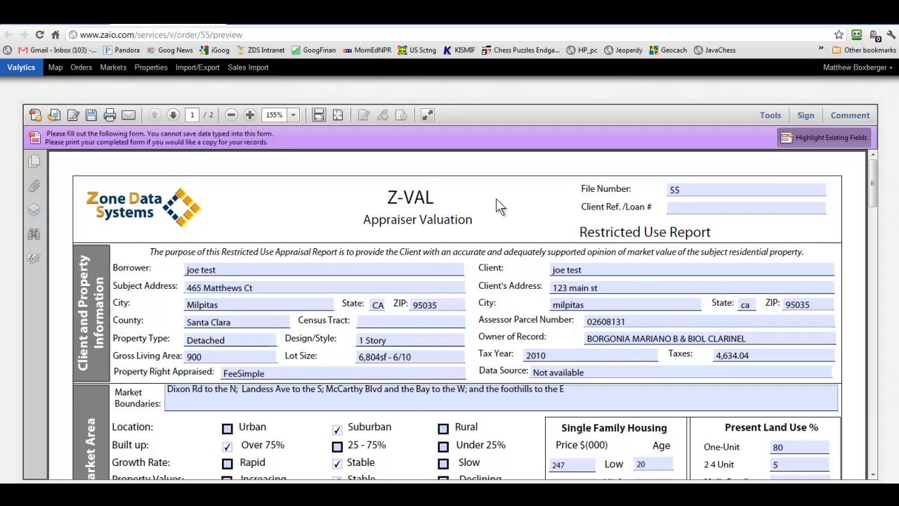
{"action": "left_click", "coordinate": [202, 274]}
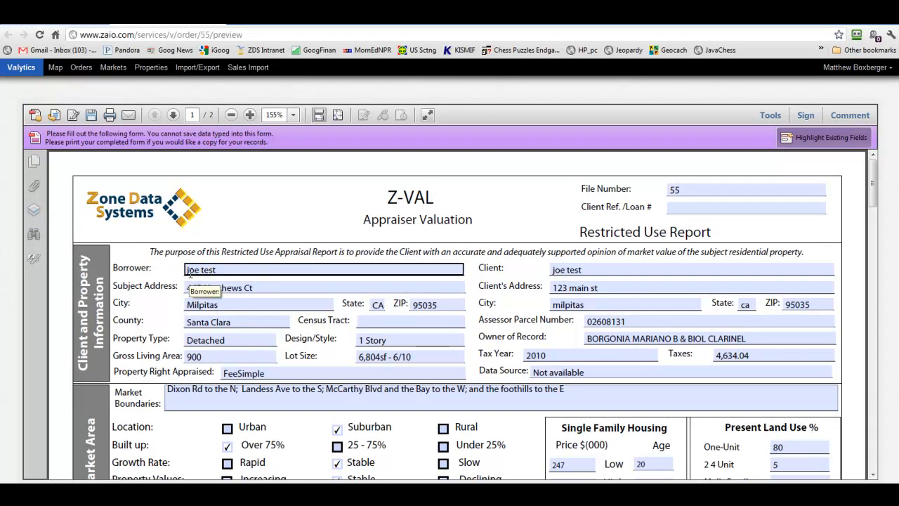
{"action": "scroll", "coordinate": [189, 274], "scroll_direction": "down", "scroll_amount": 1}
{"action": "left_click", "coordinate": [217, 278]}
{"action": "left_click", "coordinate": [222, 291]}
{"action": "left_click", "coordinate": [208, 330]}
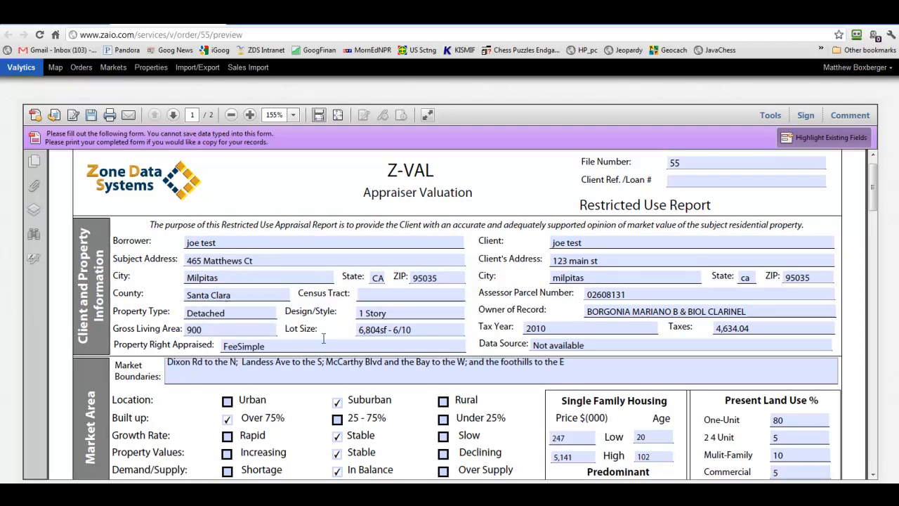
{"action": "left_click", "coordinate": [620, 310]}
{"action": "scroll", "coordinate": [604, 302], "scroll_direction": "down", "scroll_amount": 5}
{"action": "left_click", "coordinate": [577, 295]}
{"action": "scroll", "coordinate": [577, 295], "scroll_direction": "down", "scroll_amount": 1}
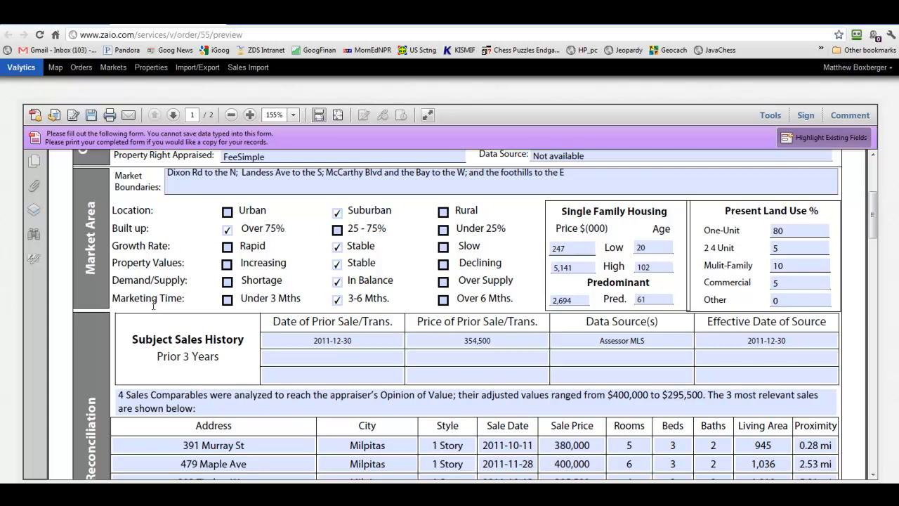
- Replace the Single Family Housing Age Low value 20 with 40 on the report form
{"action": "left_click", "coordinate": [558, 247]}
{"action": "left_click_drag", "start_coordinate": [647, 244], "coordinate": [631, 247]}
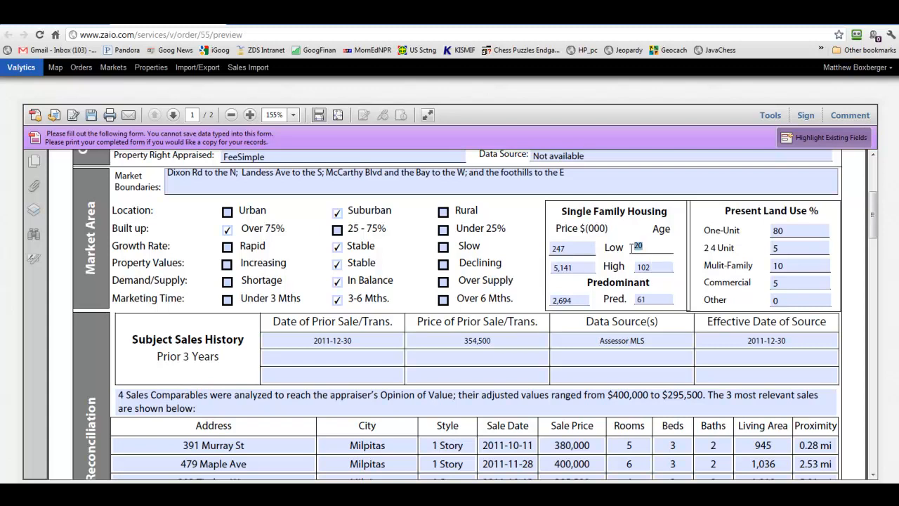
{"action": "type", "text": "40"}
{"action": "scroll", "coordinate": [627, 231], "scroll_direction": "down", "scroll_amount": 3}
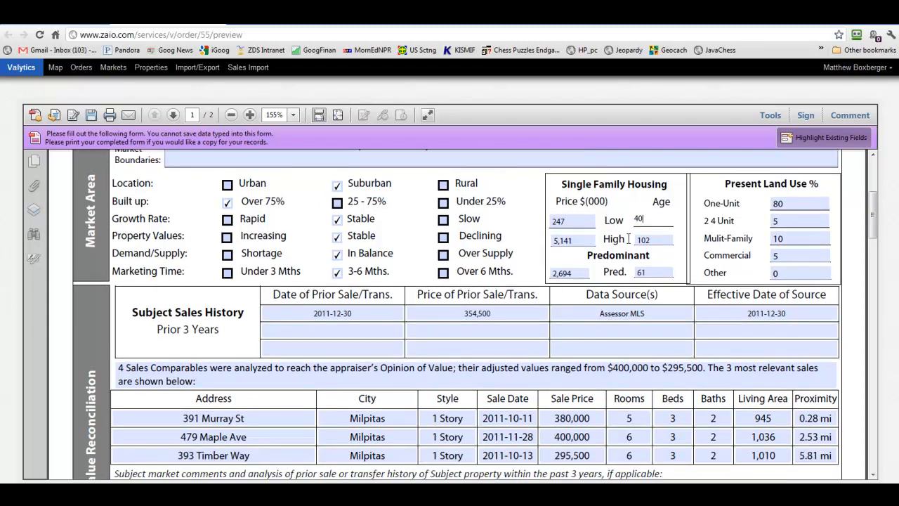
{"action": "left_click", "coordinate": [414, 275]}
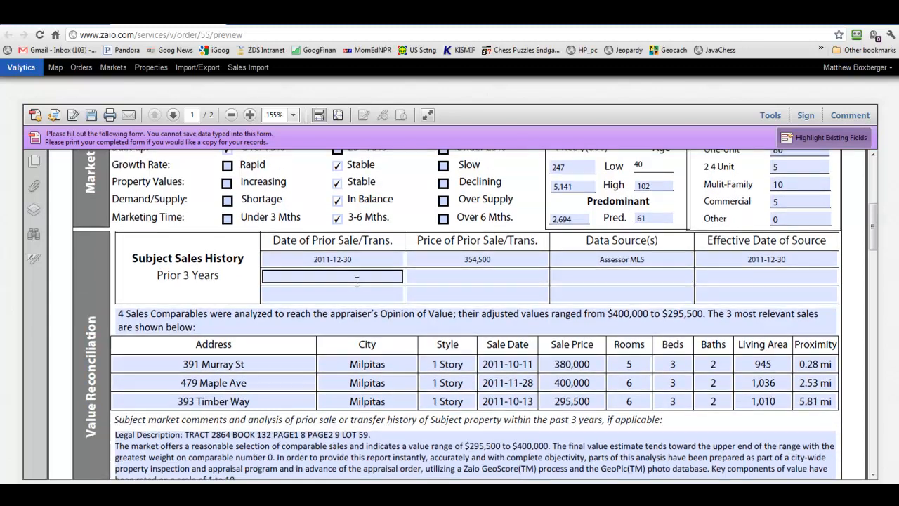
{"action": "left_click", "coordinate": [369, 364]}
{"action": "scroll", "coordinate": [371, 338], "scroll_direction": "down", "scroll_amount": 1}
{"action": "scroll", "coordinate": [372, 338], "scroll_direction": "down", "scroll_amount": 3}
{"action": "left_click", "coordinate": [288, 250]}
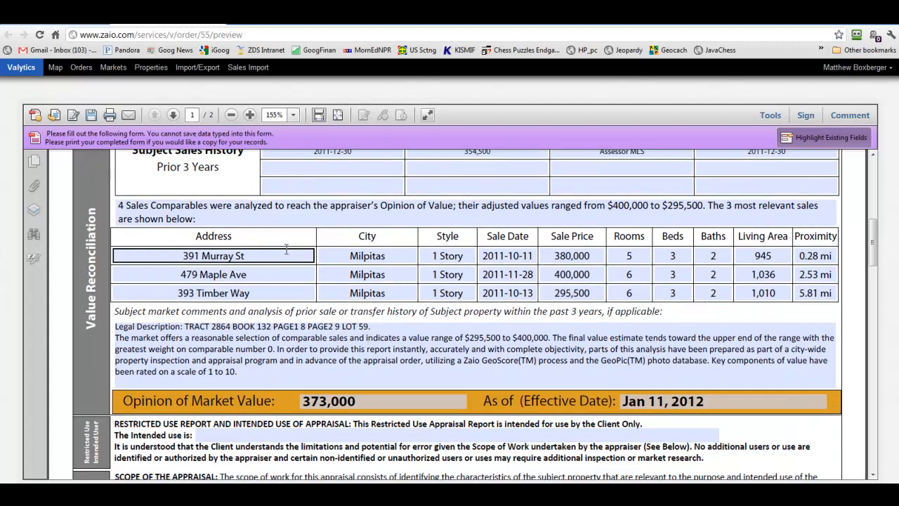
{"action": "left_click", "coordinate": [624, 205]}
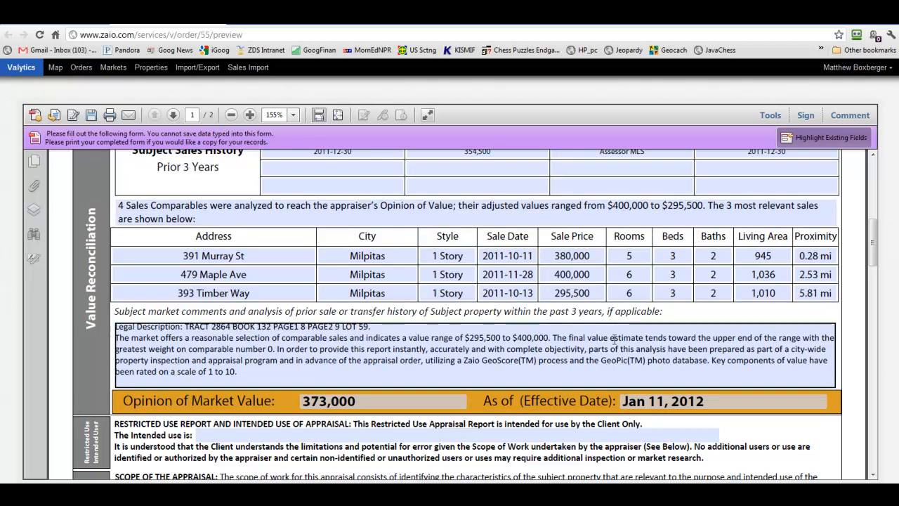
{"action": "scroll", "coordinate": [617, 340], "scroll_direction": "down", "scroll_amount": 1}
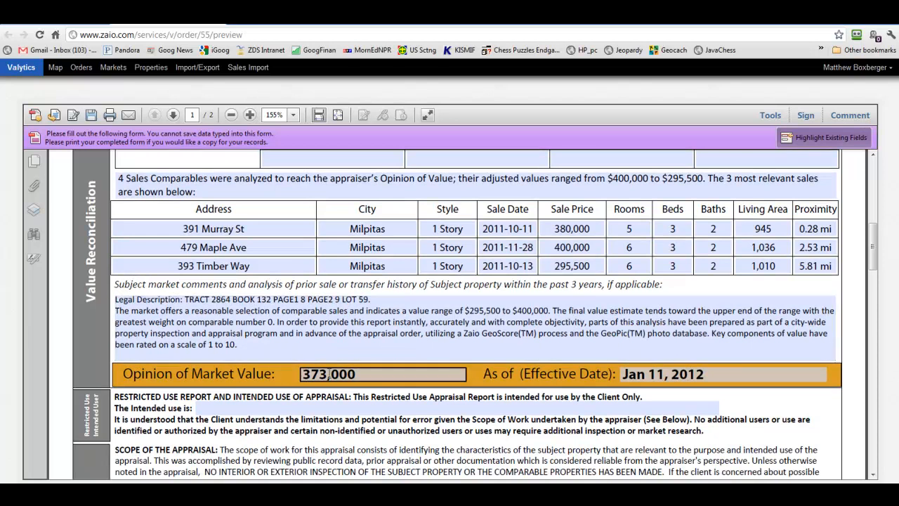
{"action": "scroll", "coordinate": [434, 377], "scroll_direction": "down", "scroll_amount": 4}
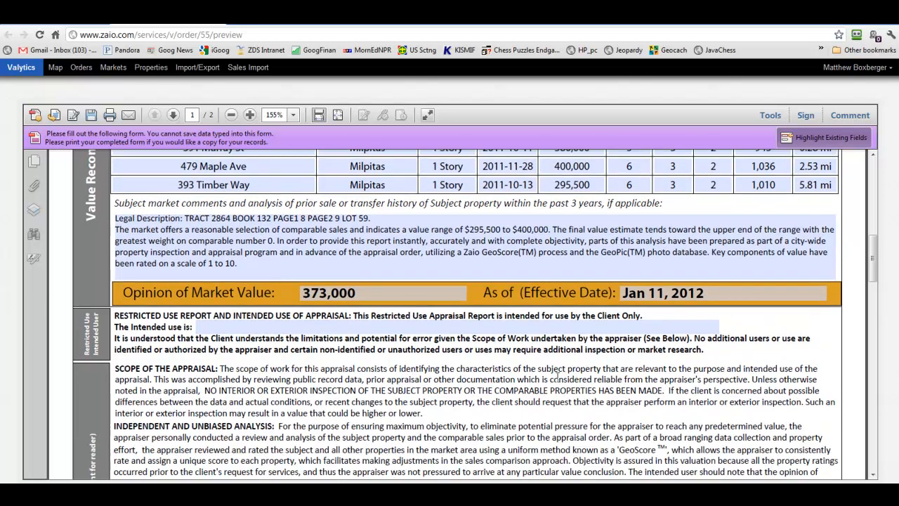
{"action": "scroll", "coordinate": [233, 322], "scroll_direction": "down", "scroll_amount": 20}
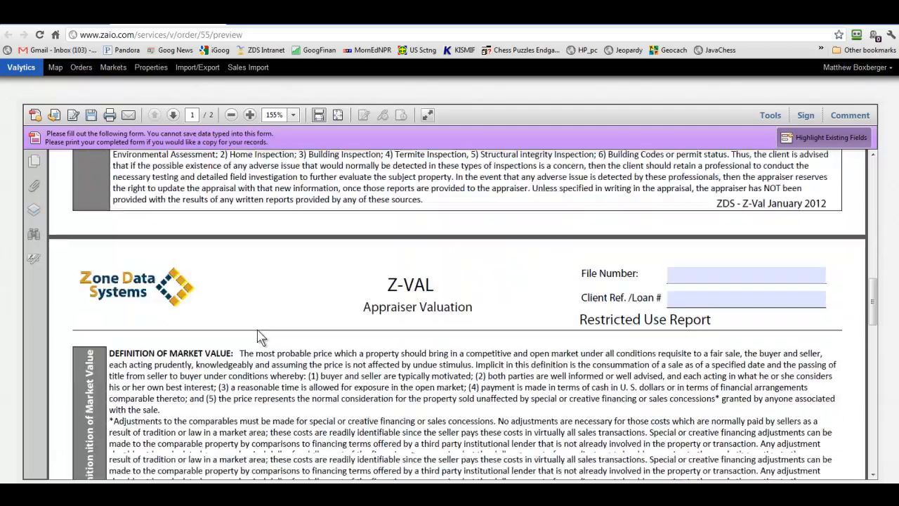
{"action": "scroll", "coordinate": [273, 332], "scroll_direction": "down", "scroll_amount": 10}
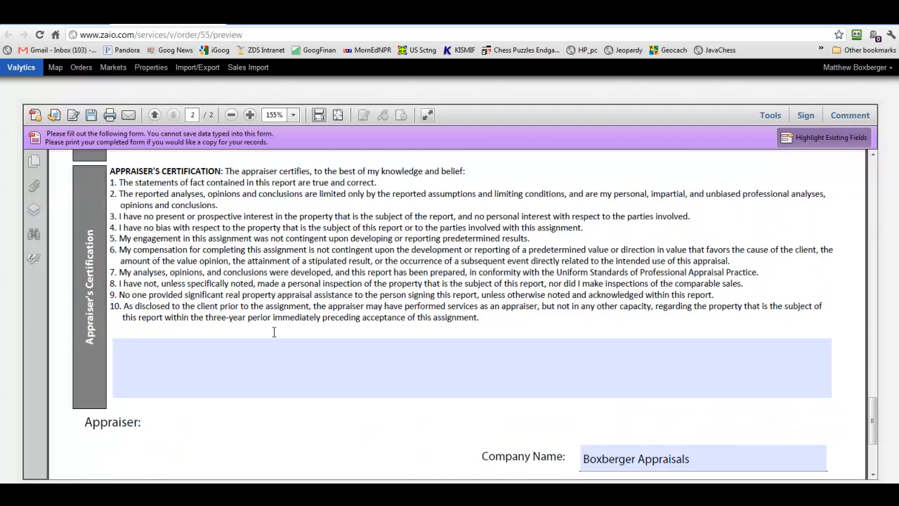
{"action": "left_click", "coordinate": [116, 356]}
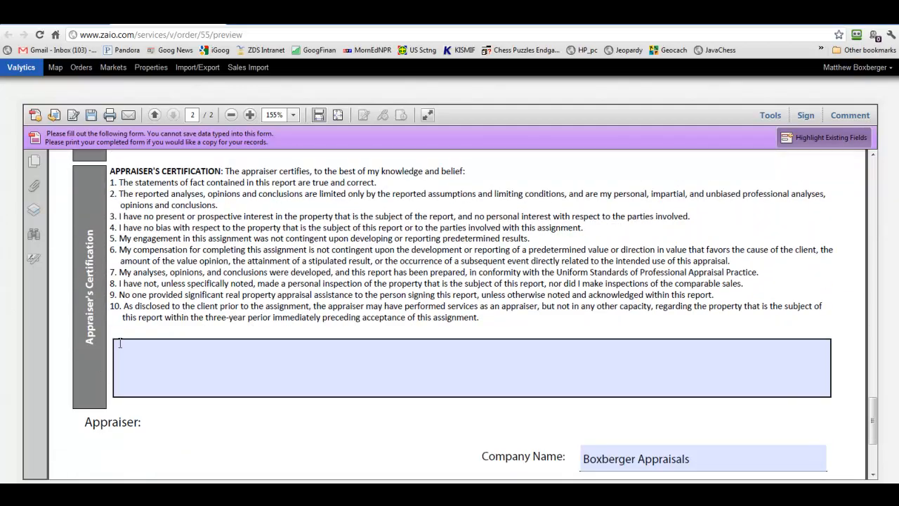
{"action": "scroll", "coordinate": [208, 366], "scroll_direction": "down", "scroll_amount": 5}
{"action": "scroll", "coordinate": [207, 366], "scroll_direction": "down", "scroll_amount": 1}
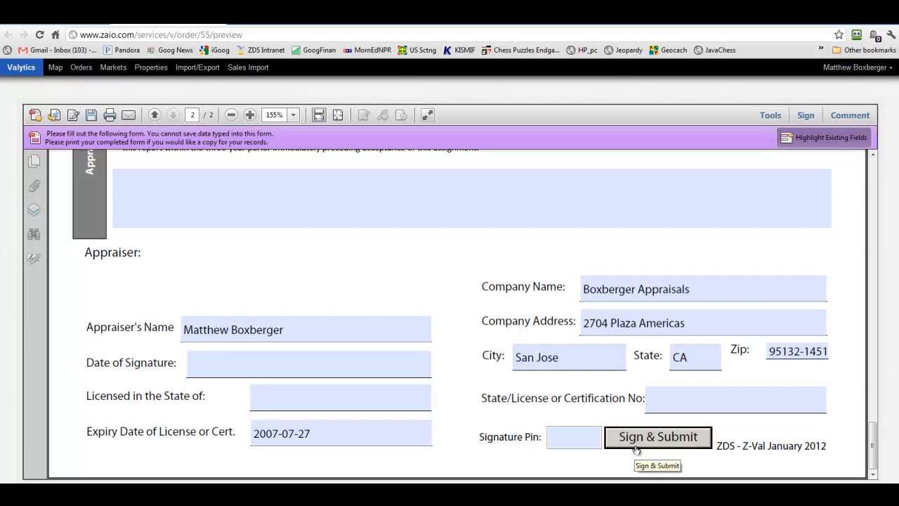
{"action": "left_click", "coordinate": [675, 395]}
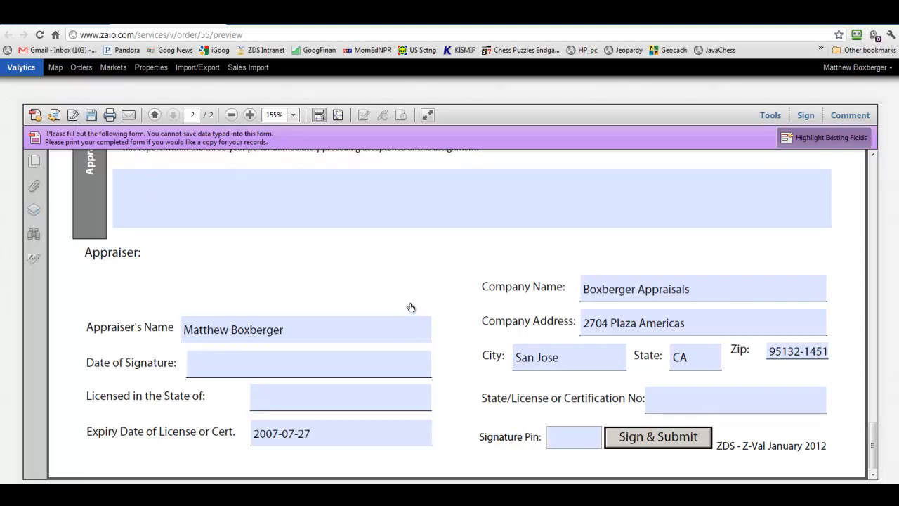
- Scroll the report preview back up to the Z-VAL header on page 1
{"action": "scroll", "coordinate": [413, 311], "scroll_direction": "up", "scroll_amount": 3}
{"action": "scroll", "coordinate": [413, 311], "scroll_direction": "up", "scroll_amount": 20}
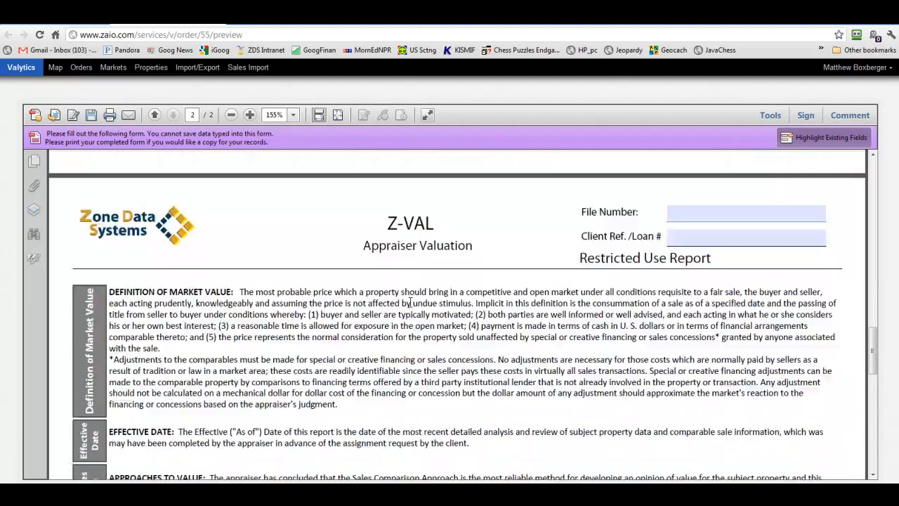
{"action": "scroll", "coordinate": [410, 302], "scroll_direction": "up", "scroll_amount": 20}
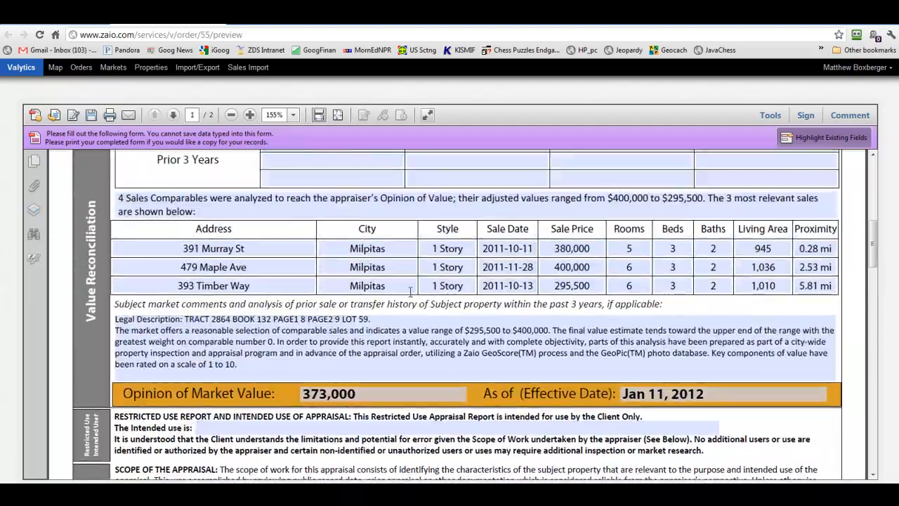
{"action": "scroll", "coordinate": [410, 291], "scroll_direction": "up", "scroll_amount": 7}
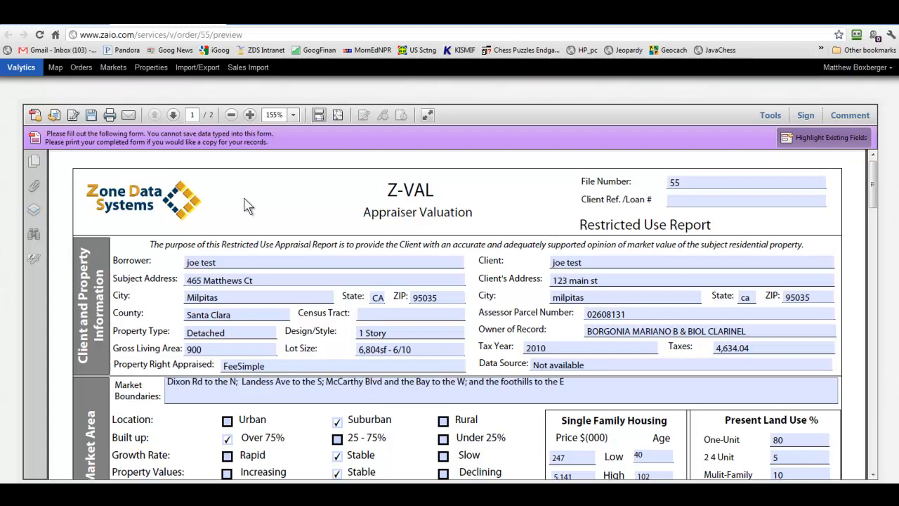
{"action": "scroll", "coordinate": [246, 204], "scroll_direction": "down", "scroll_amount": 15}
{"action": "scroll", "coordinate": [344, 302], "scroll_direction": "down", "scroll_amount": 5}
{"action": "scroll", "coordinate": [340, 299], "scroll_direction": "up", "scroll_amount": 8}
{"action": "scroll", "coordinate": [338, 293], "scroll_direction": "up", "scroll_amount": 12}
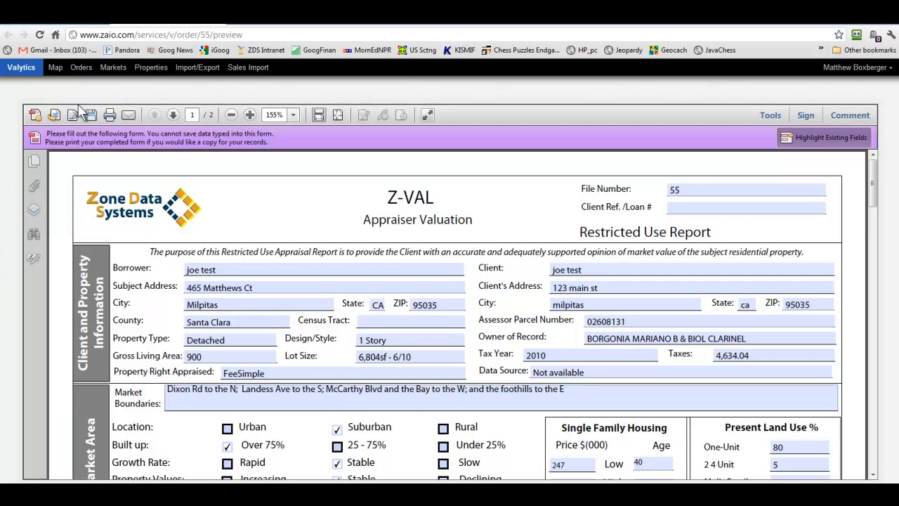
- List the orders By Account and open the San Jose order's appraisal report
{"action": "left_click", "coordinate": [81, 70]}
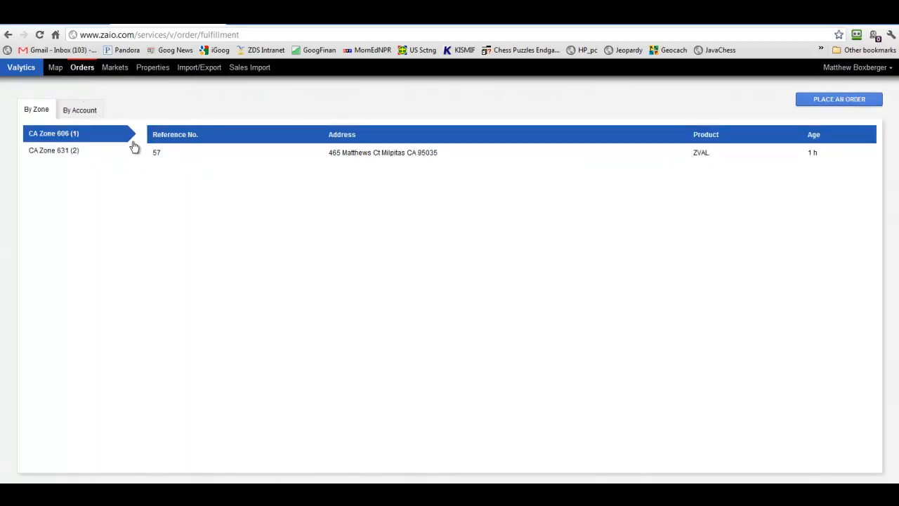
{"action": "left_click", "coordinate": [80, 112]}
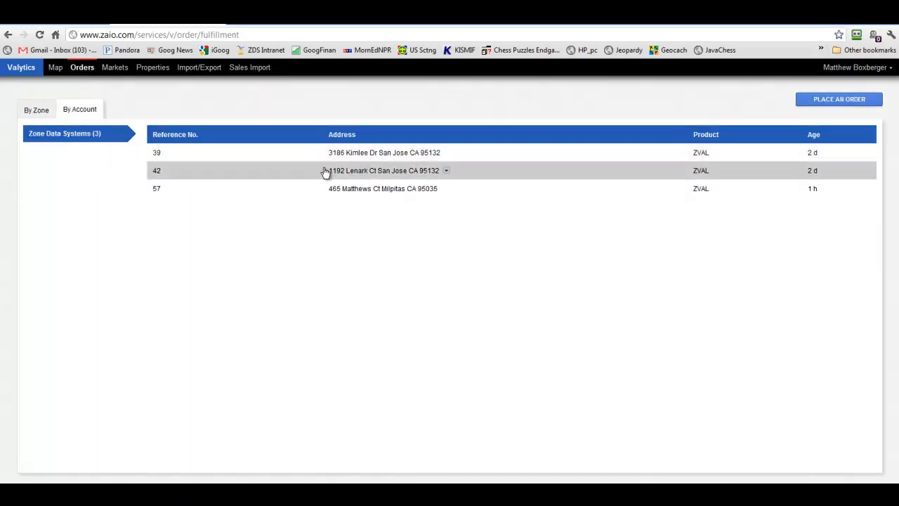
{"action": "left_click", "coordinate": [445, 154]}
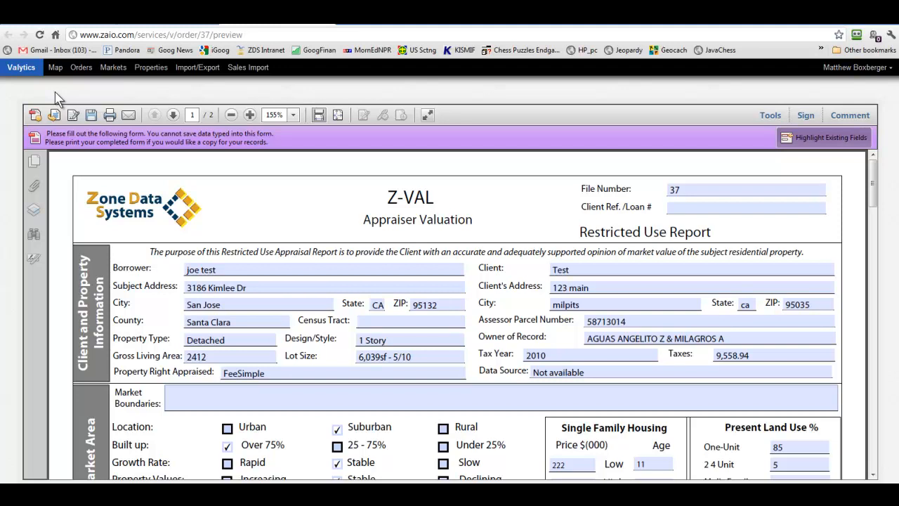
- Scroll order 37's report preview and check which fields supply the prior sale date and data source
{"action": "scroll", "coordinate": [223, 328], "scroll_direction": "down", "scroll_amount": 8}
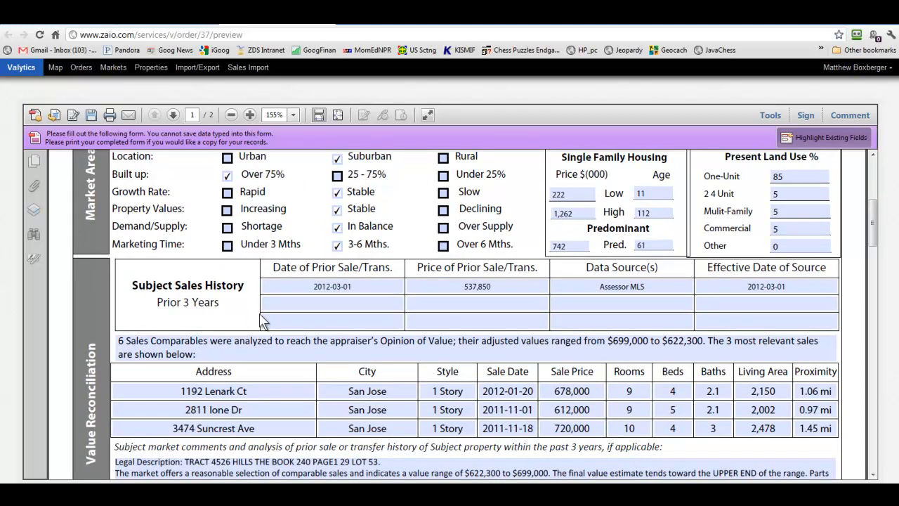
{"action": "left_click", "coordinate": [340, 290]}
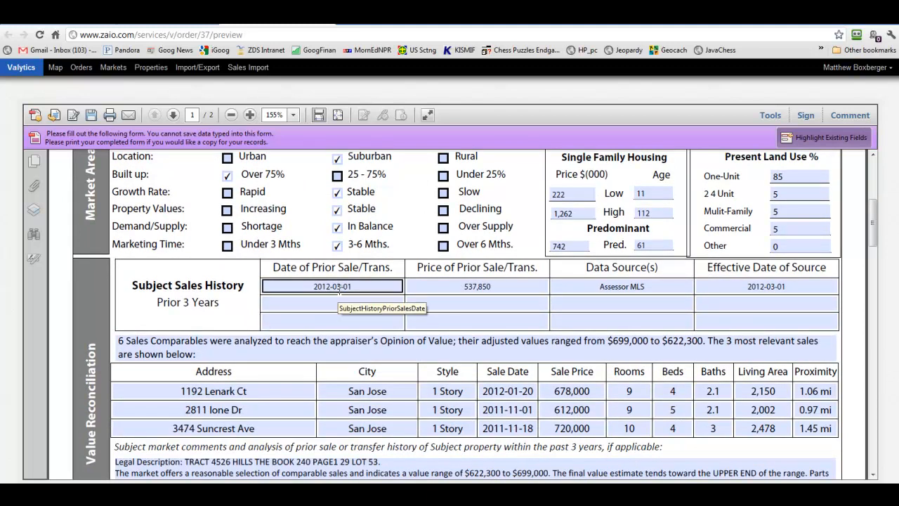
{"action": "left_click", "coordinate": [556, 286]}
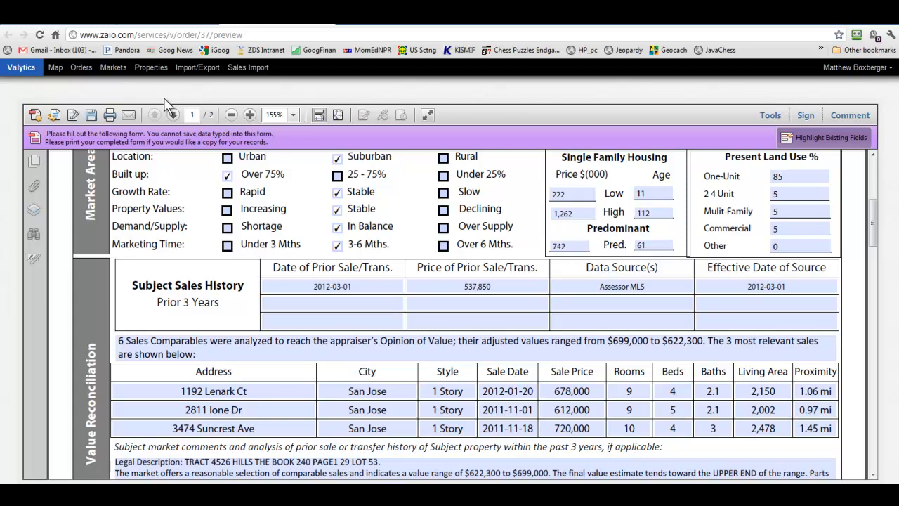
{"action": "left_click", "coordinate": [329, 494]}
{"action": "left_click", "coordinate": [319, 481]}
{"action": "left_click", "coordinate": [212, 318]}
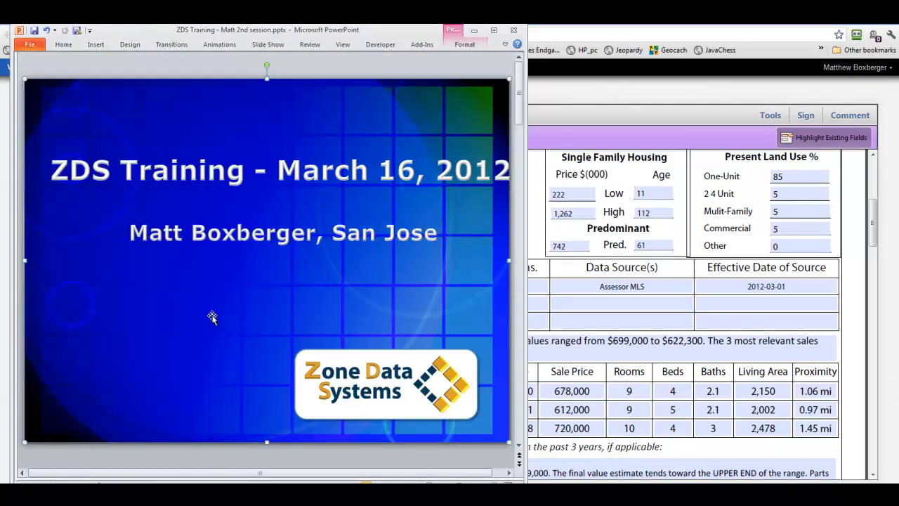
{"action": "scroll", "coordinate": [212, 318], "scroll_direction": "down", "scroll_amount": 1}
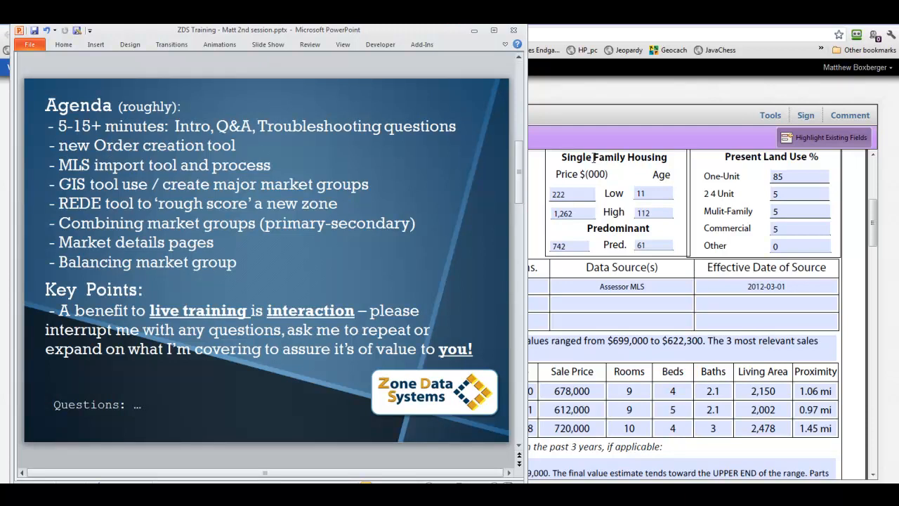
{"action": "left_click", "coordinate": [549, 32]}
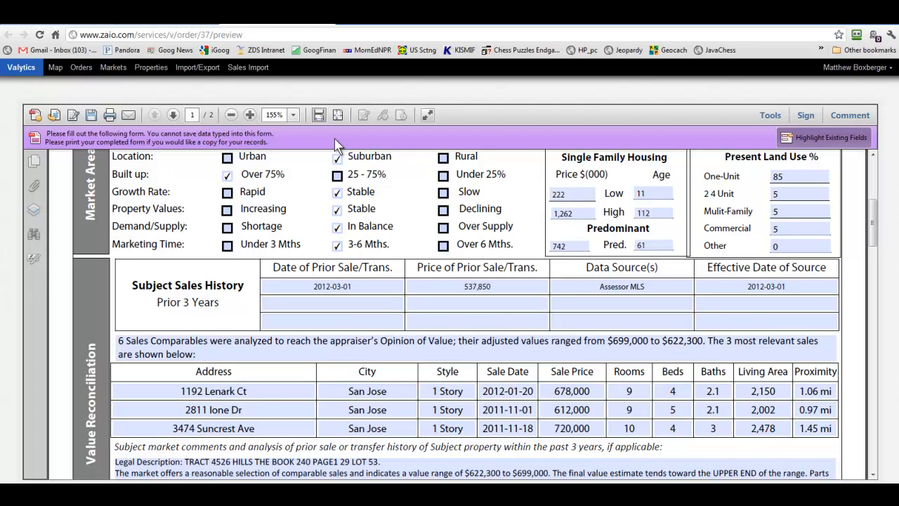
- Go to the Sales Import profiles list and edit the ZDSValytics_MLS profile
{"action": "left_click", "coordinate": [249, 70]}
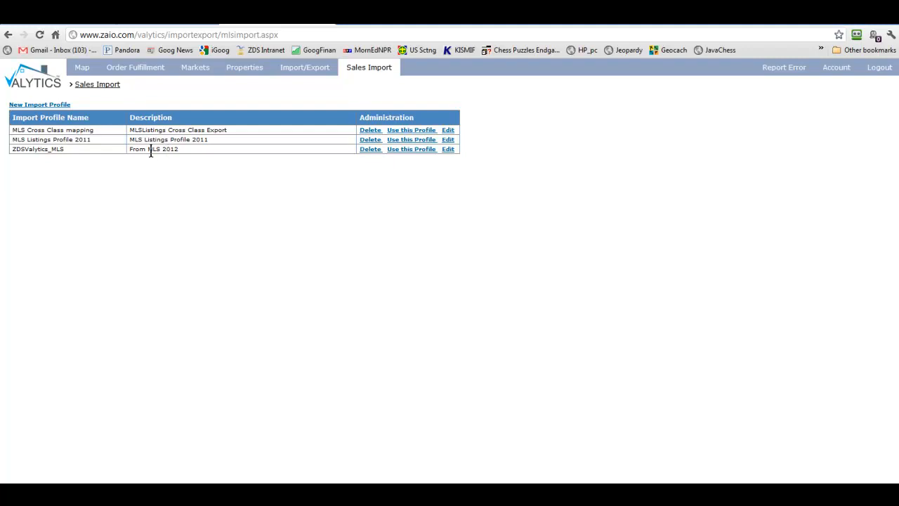
{"action": "left_click", "coordinate": [448, 149]}
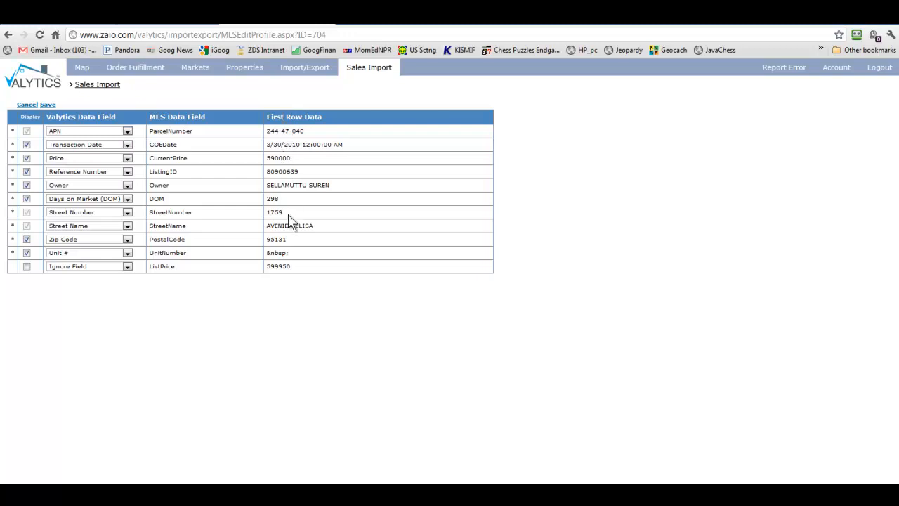
- Expand the APN dropdown in the ParcelNumber row to see the available Valytics fields
{"action": "left_click", "coordinate": [127, 132]}
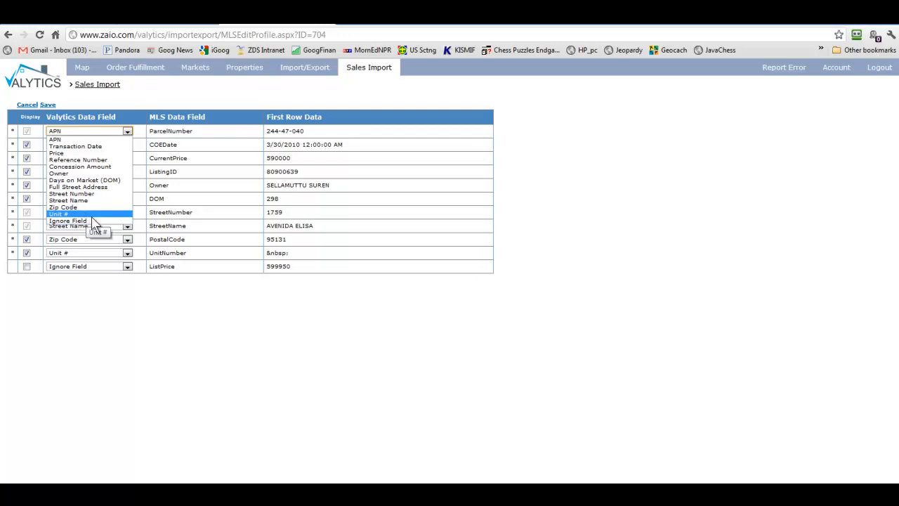
- Close the APN choices, then open and close the ListPrice dropdown, keeping it on Ignore Field
{"action": "left_click", "coordinate": [119, 324]}
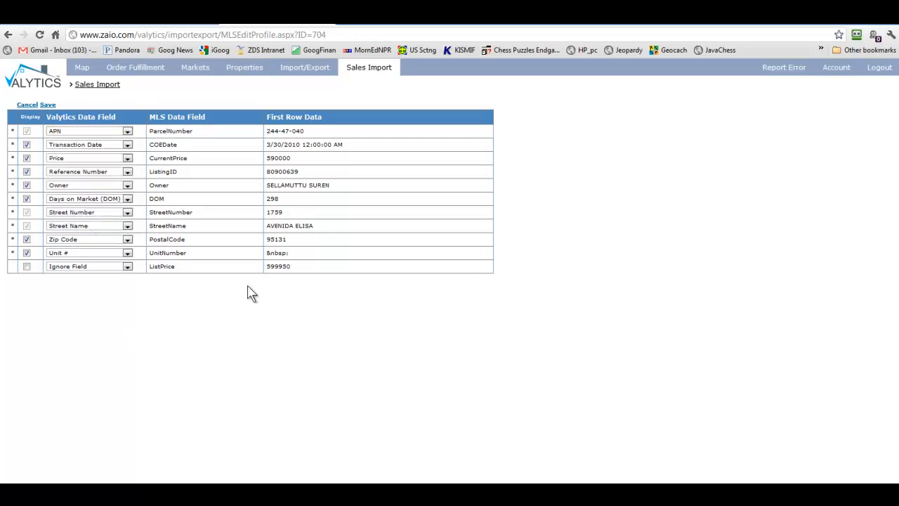
{"action": "left_click", "coordinate": [111, 269]}
{"action": "left_click", "coordinate": [110, 269]}
- Return to the profile list, reopen ZDSValytics_MLS's mappings, then go back to the list again
{"action": "left_click", "coordinate": [97, 87]}
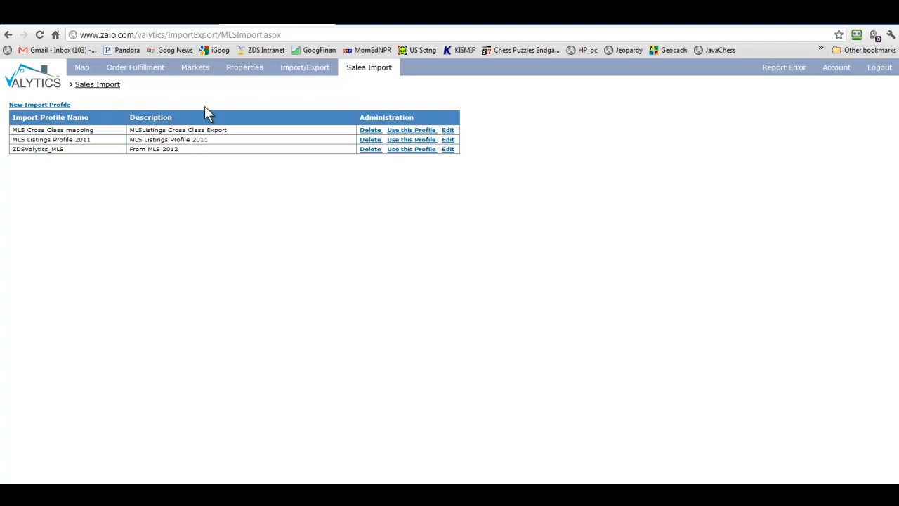
{"action": "left_click", "coordinate": [448, 150]}
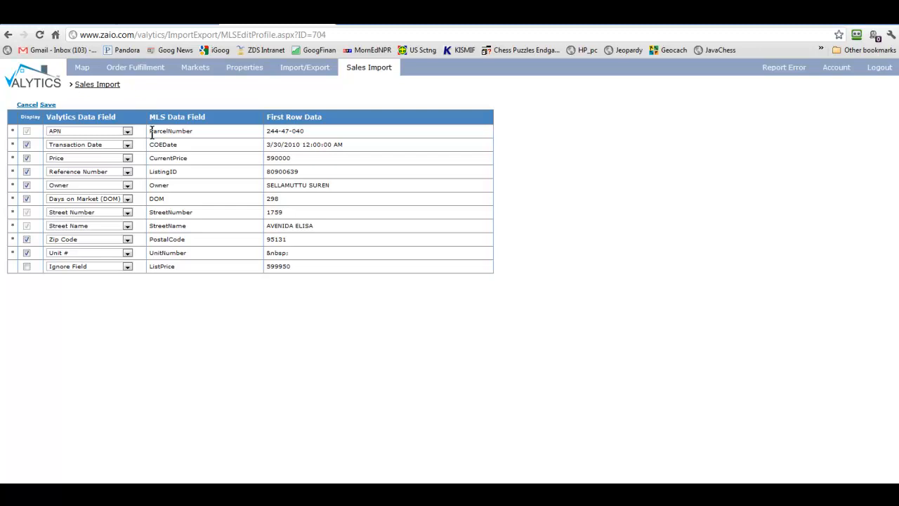
{"action": "left_click", "coordinate": [95, 87]}
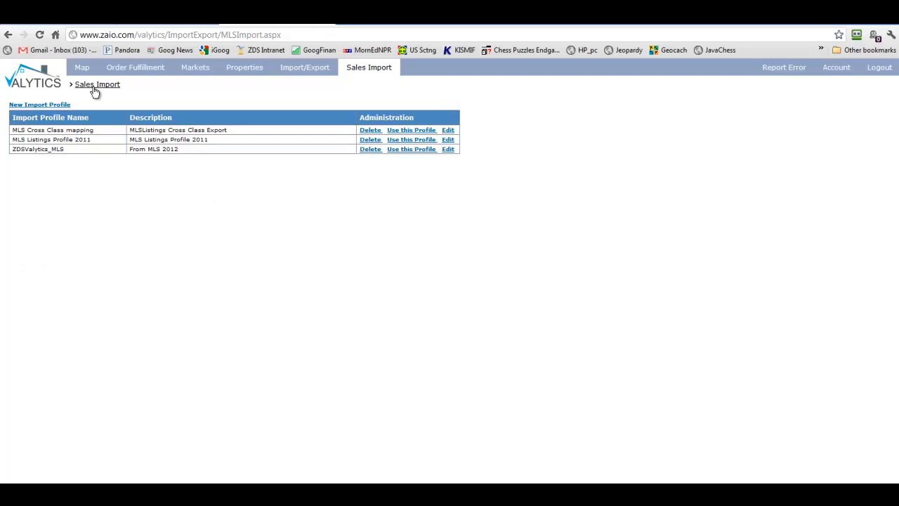
- Create a new import profile named 'test' with description 'test' and First Row is Field Names ticked
{"action": "left_click", "coordinate": [40, 105]}
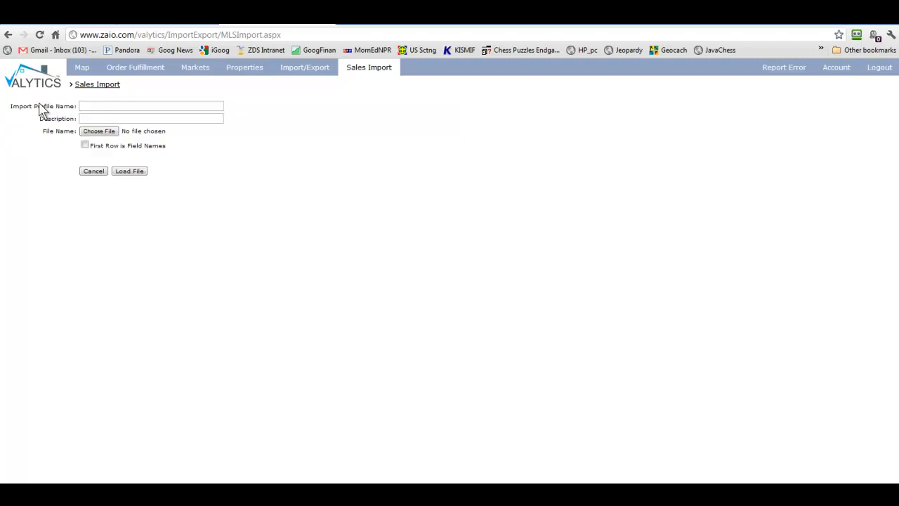
{"action": "left_click", "coordinate": [86, 106]}
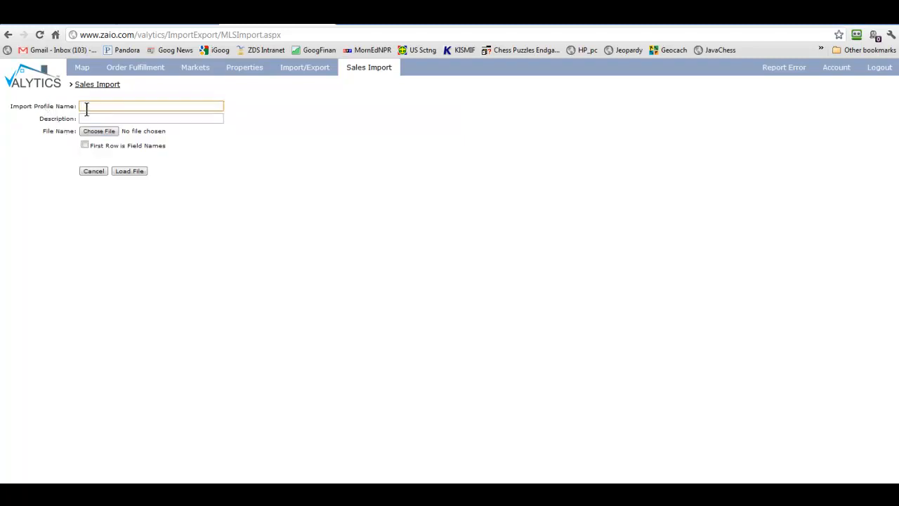
{"action": "type", "text": "test"}
{"action": "key", "text": "Tab"}
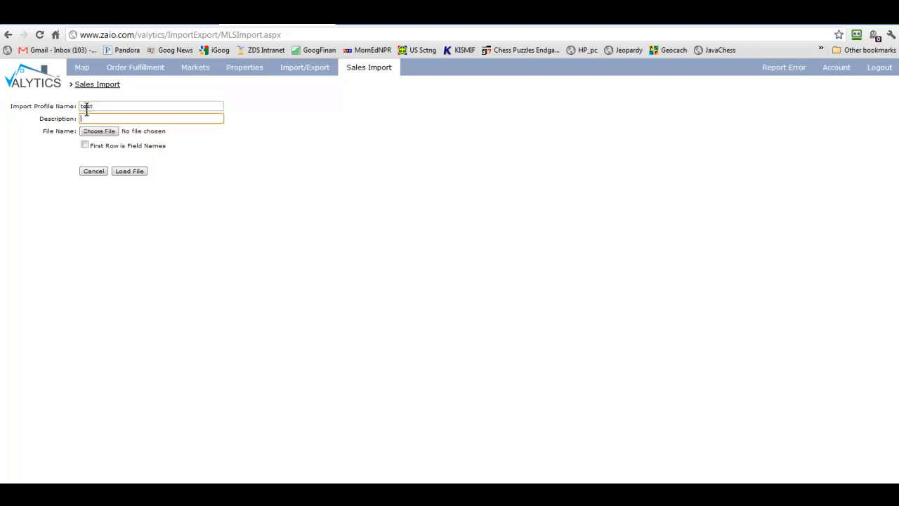
{"action": "type", "text": "test"}
{"action": "left_click", "coordinate": [141, 131]}
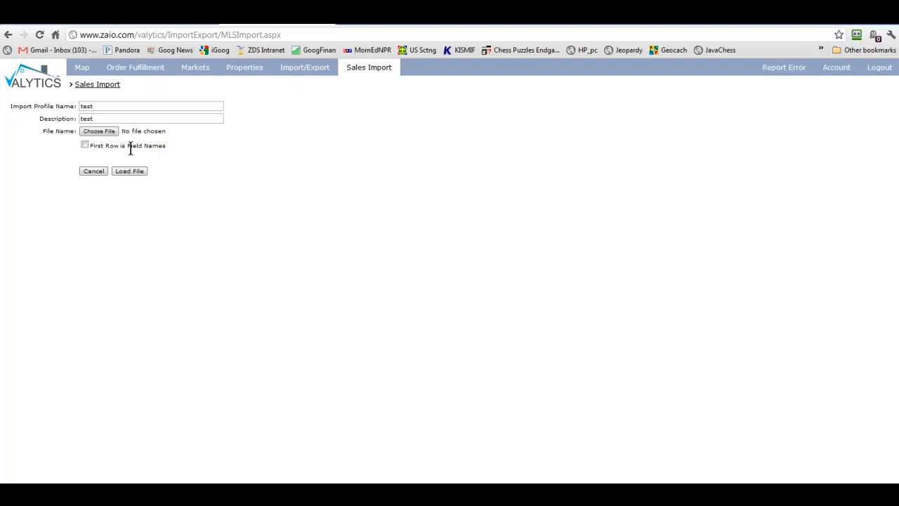
{"action": "left_click", "coordinate": [85, 145]}
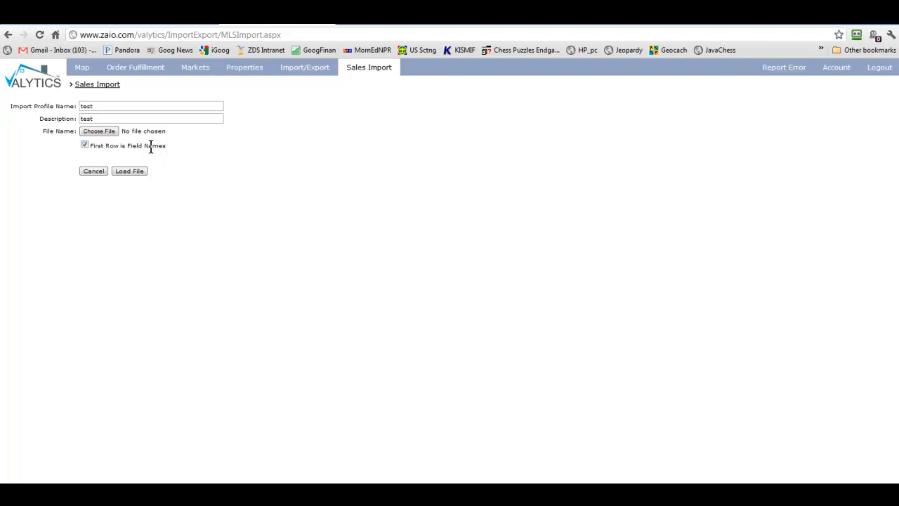
- Pick Zaio_Data 16Mar.csv from the date-sorted file list and load it into the test profile
{"action": "left_click", "coordinate": [108, 134]}
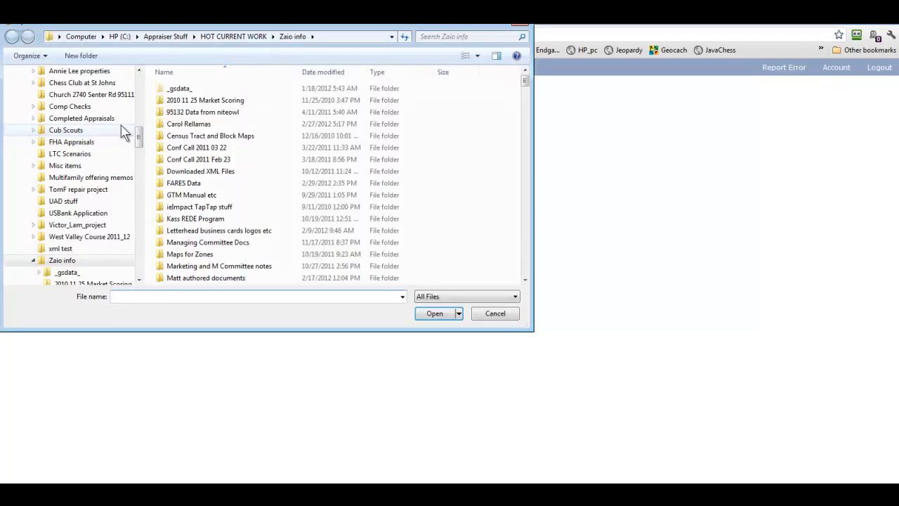
{"action": "left_click", "coordinate": [338, 73]}
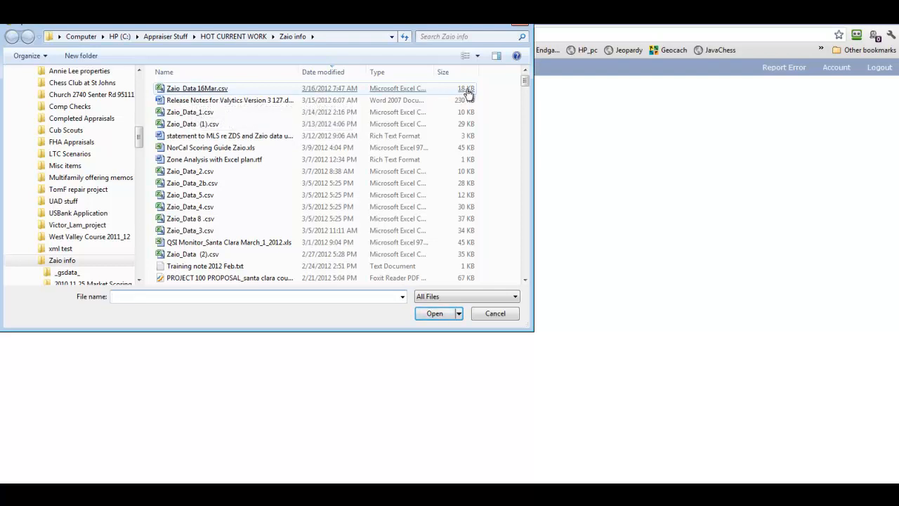
{"action": "double_click", "coordinate": [213, 92]}
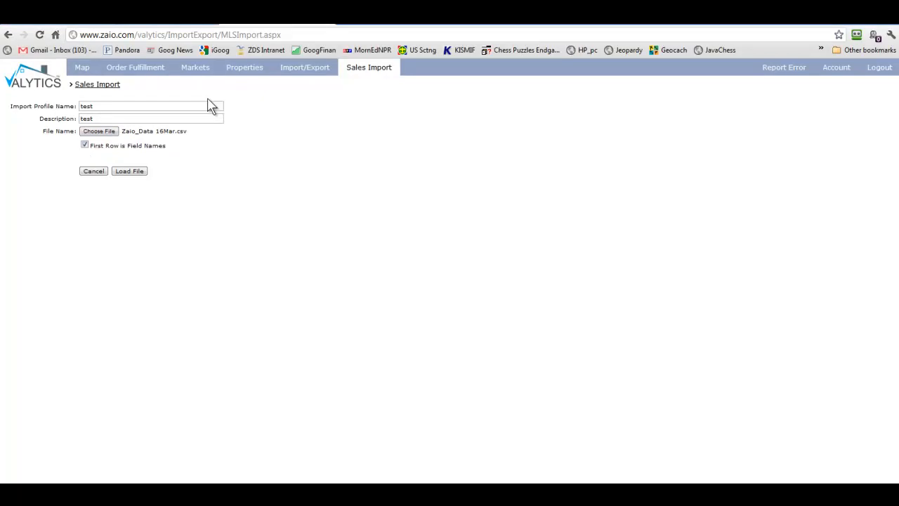
{"action": "left_click", "coordinate": [128, 172]}
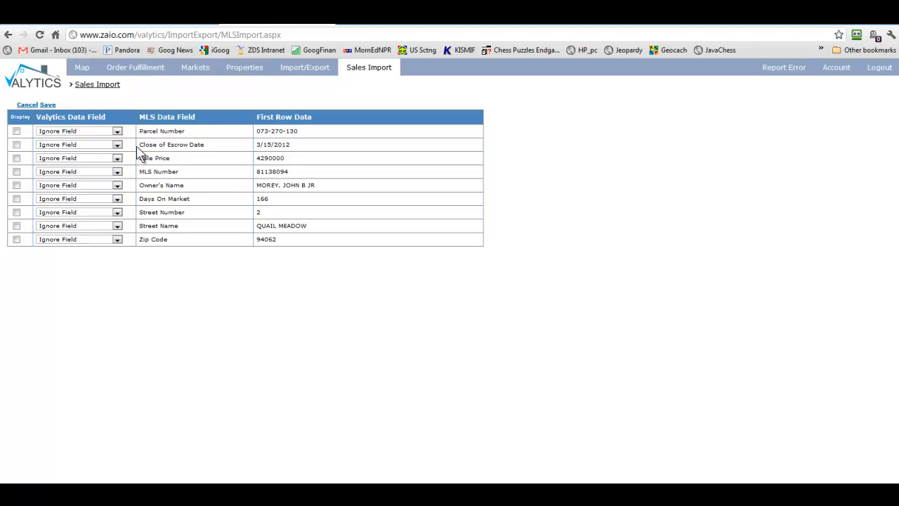
- In the test profile's table, set Parcel Number→APN, Close of Escrow Date→Transaction Date, Sale Price→Price
{"action": "left_click", "coordinate": [87, 136]}
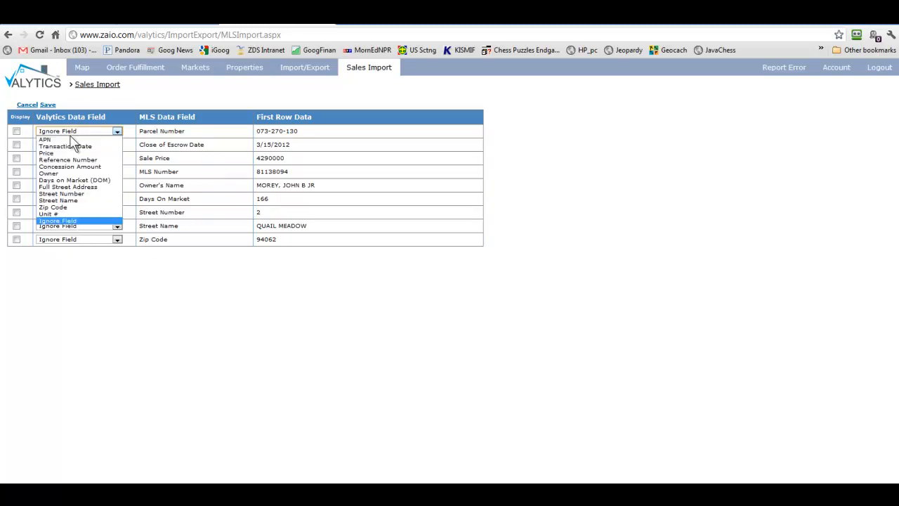
{"action": "left_click", "coordinate": [62, 139]}
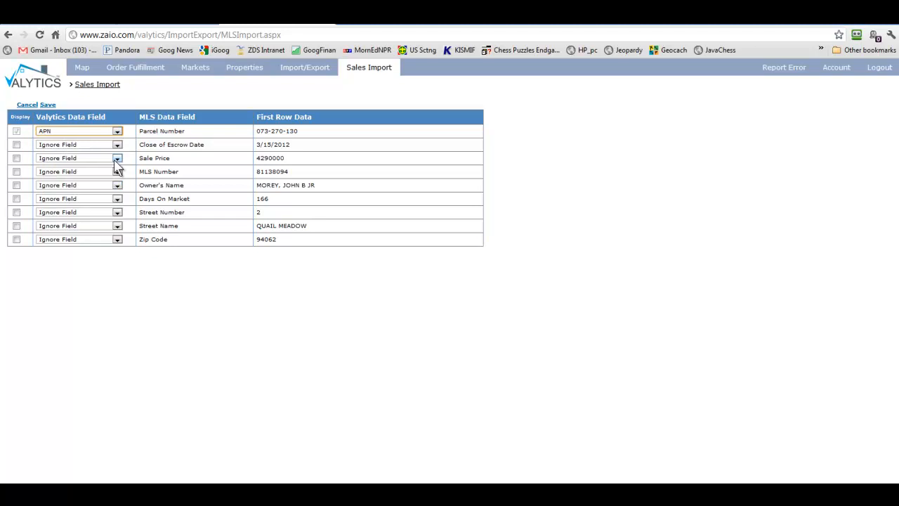
{"action": "left_click", "coordinate": [91, 147]}
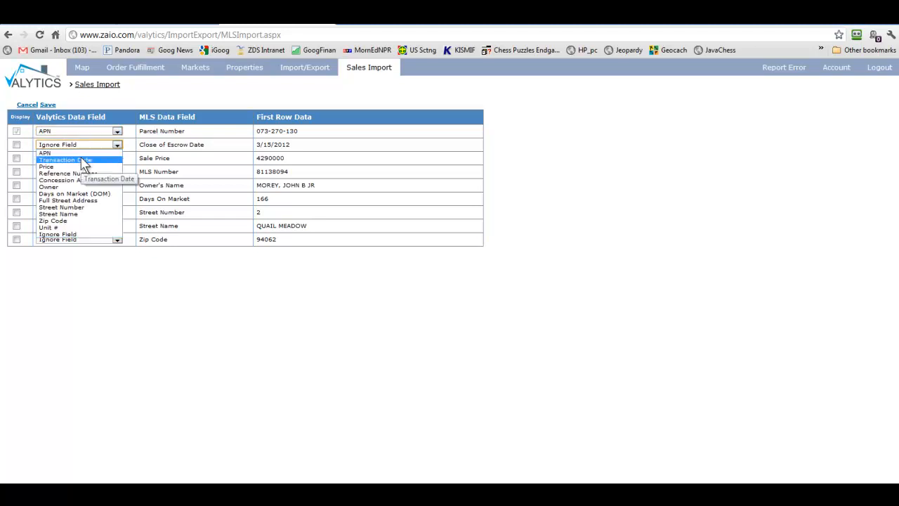
{"action": "left_click", "coordinate": [82, 161]}
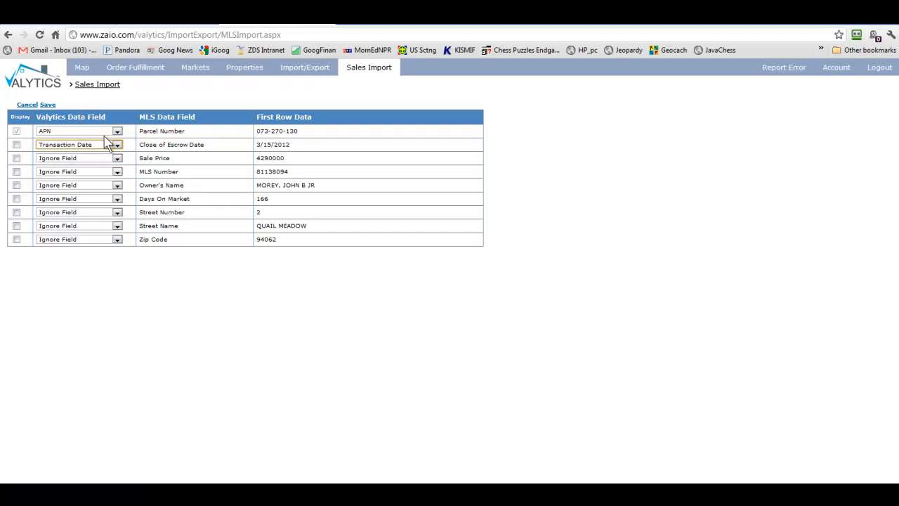
{"action": "left_click", "coordinate": [64, 158]}
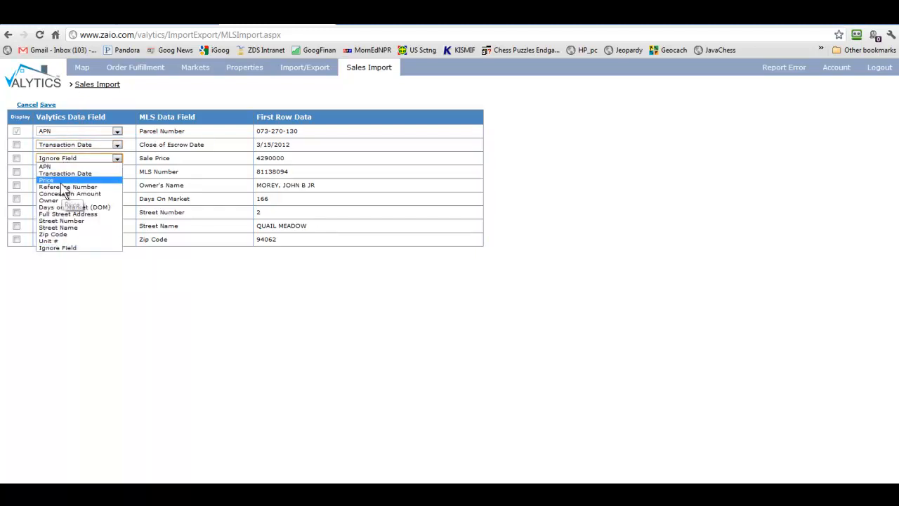
{"action": "left_click", "coordinate": [66, 182]}
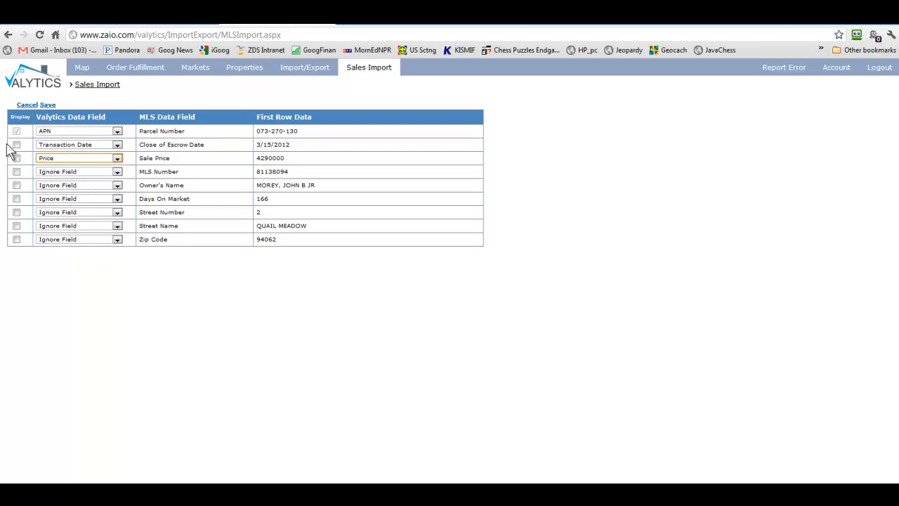
{"action": "left_click", "coordinate": [48, 105]}
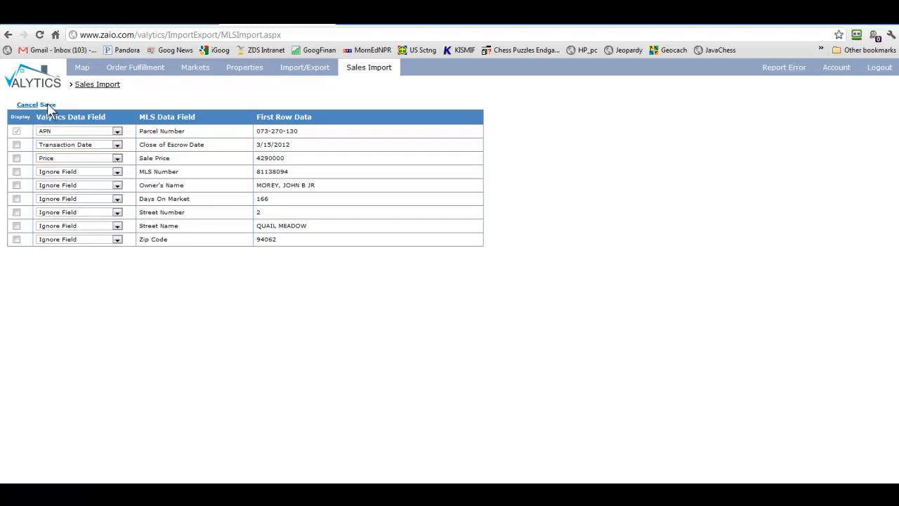
- Attempt to save the test profile, acknowledge the 'ZIP is a required field' alert, and cancel
{"action": "left_click", "coordinate": [48, 105]}
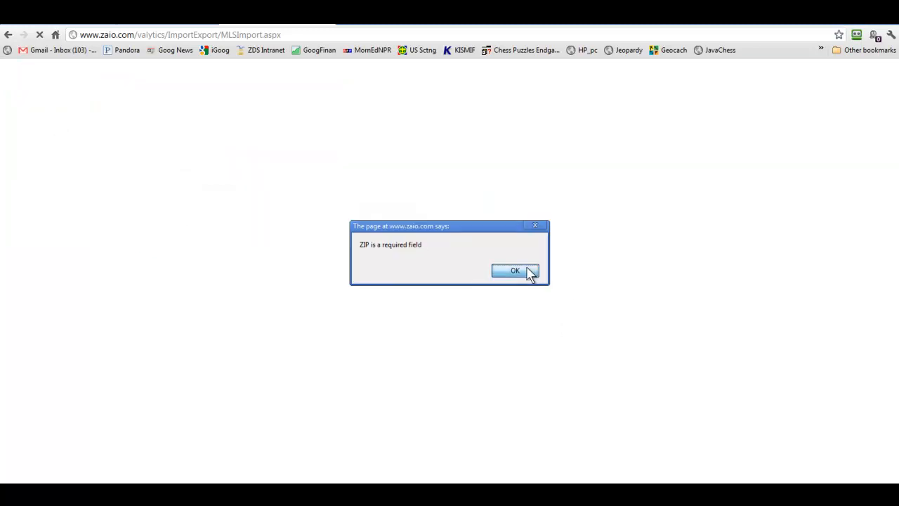
{"action": "left_click", "coordinate": [515, 271]}
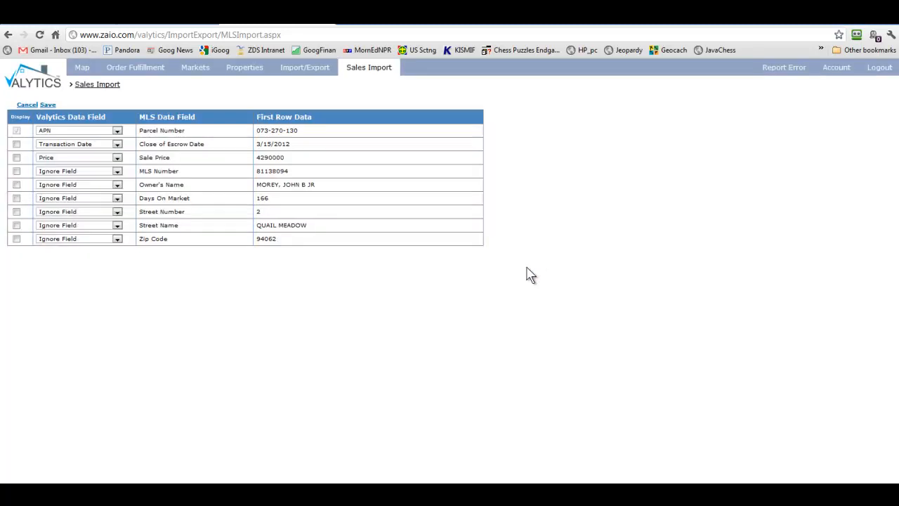
{"action": "left_click", "coordinate": [23, 105]}
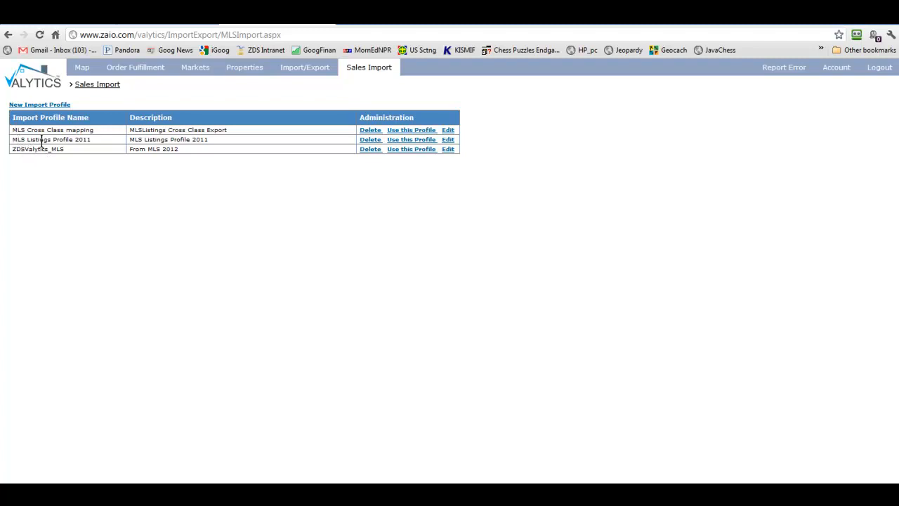
- Start an import with MLS Listings Profile 2011 and load Zaio_Data 16Mar.csv as its file
{"action": "left_click", "coordinate": [407, 140]}
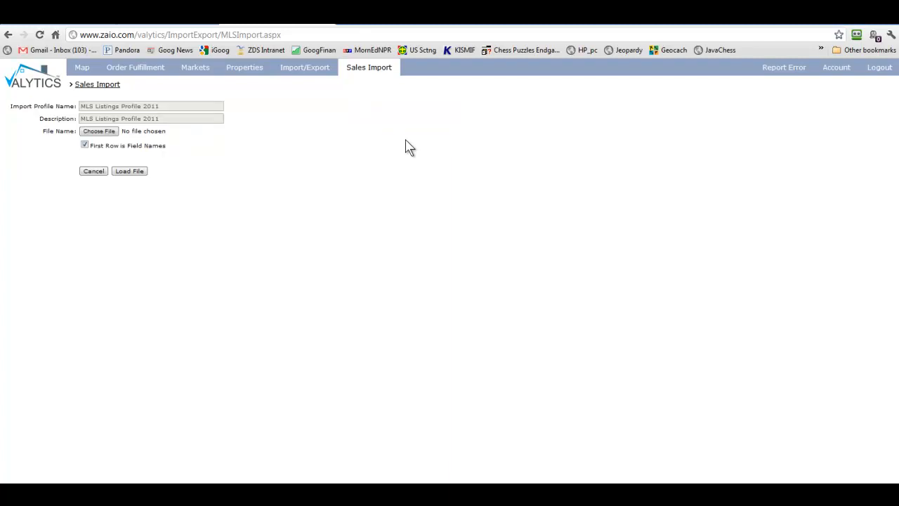
{"action": "left_click", "coordinate": [99, 132]}
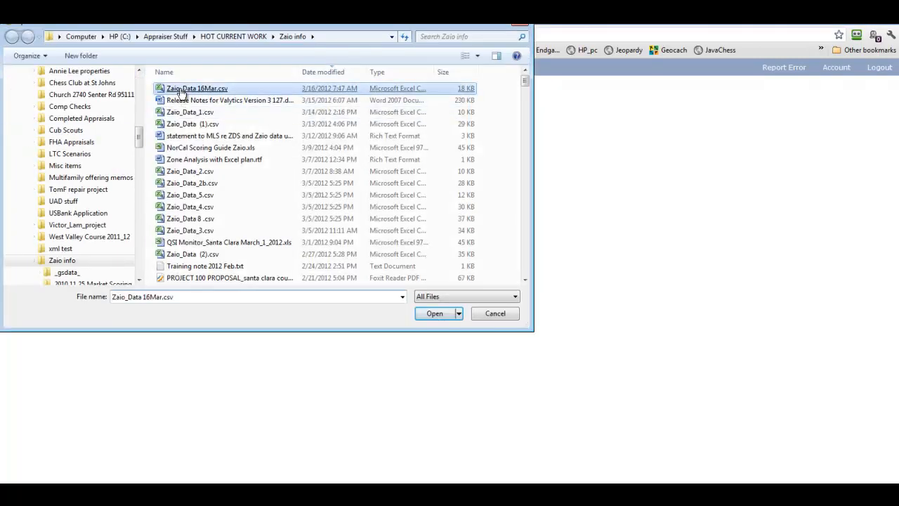
{"action": "double_click", "coordinate": [182, 90]}
{"action": "left_click", "coordinate": [131, 173]}
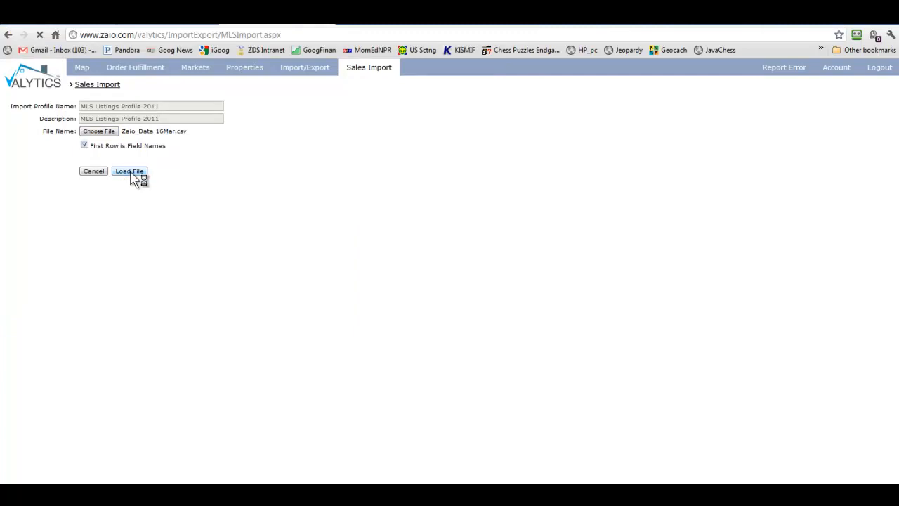
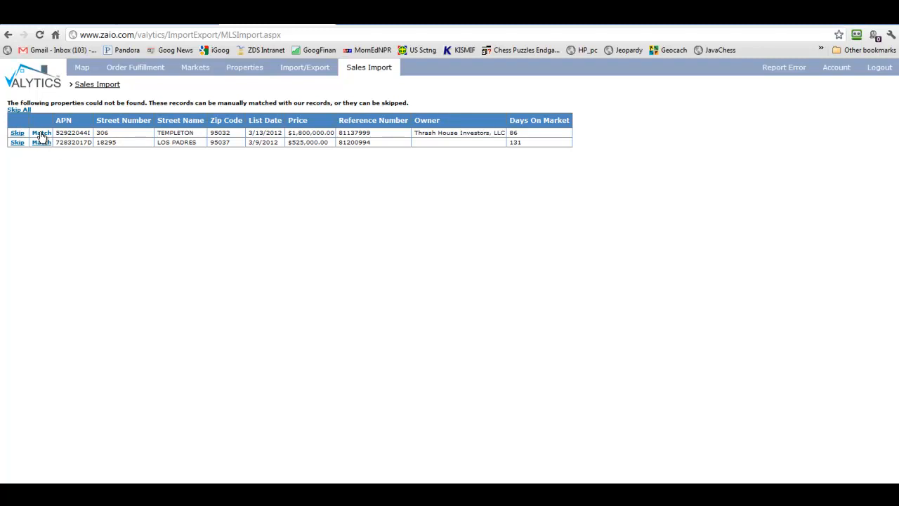
- Start manually matching the Templeton property, then abandon it and return to the unmatched properties
{"action": "left_click", "coordinate": [41, 134]}
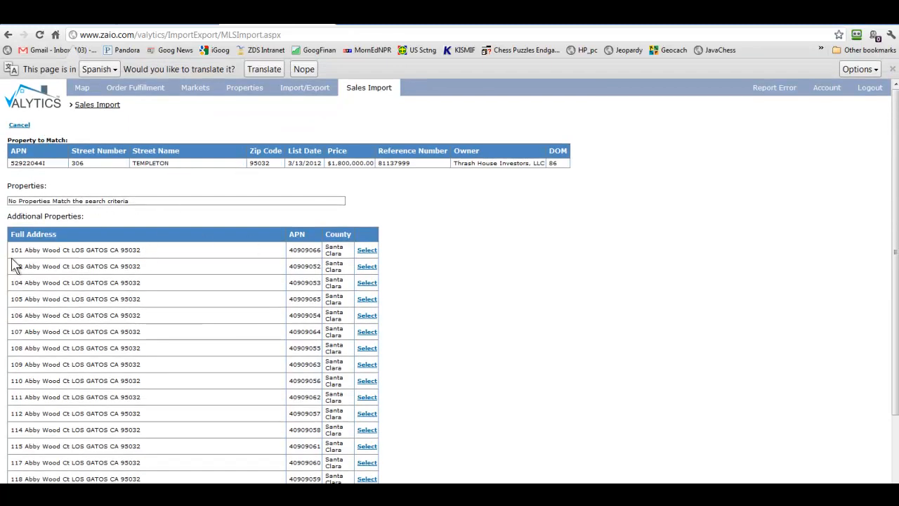
{"action": "scroll", "coordinate": [29, 307], "scroll_direction": "down", "scroll_amount": 2}
{"action": "scroll", "coordinate": [96, 342], "scroll_direction": "up", "scroll_amount": 2}
{"action": "scroll", "coordinate": [151, 211], "scroll_direction": "down", "scroll_amount": 2}
{"action": "scroll", "coordinate": [181, 242], "scroll_direction": "up", "scroll_amount": 2}
{"action": "left_click", "coordinate": [20, 125]}
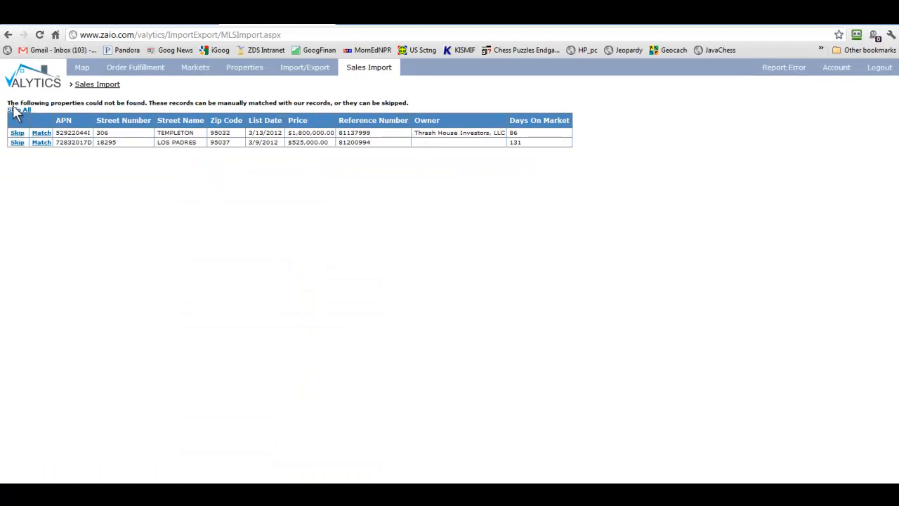
- Skip all unmatched properties and review the Import Results table, with TEMPLETON Skipped by User
{"action": "left_click", "coordinate": [16, 110]}
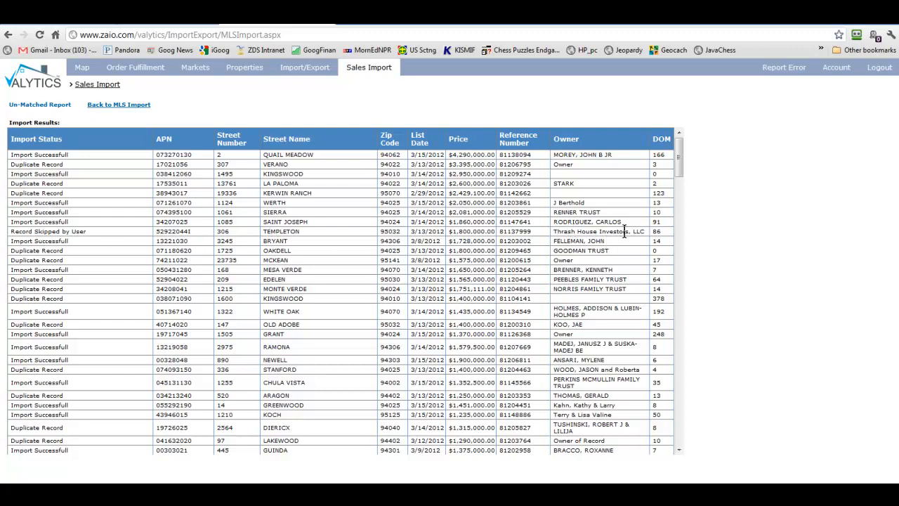
{"action": "scroll", "coordinate": [98, 232], "scroll_direction": "down", "scroll_amount": 10}
{"action": "scroll", "coordinate": [98, 242], "scroll_direction": "down", "scroll_amount": 15}
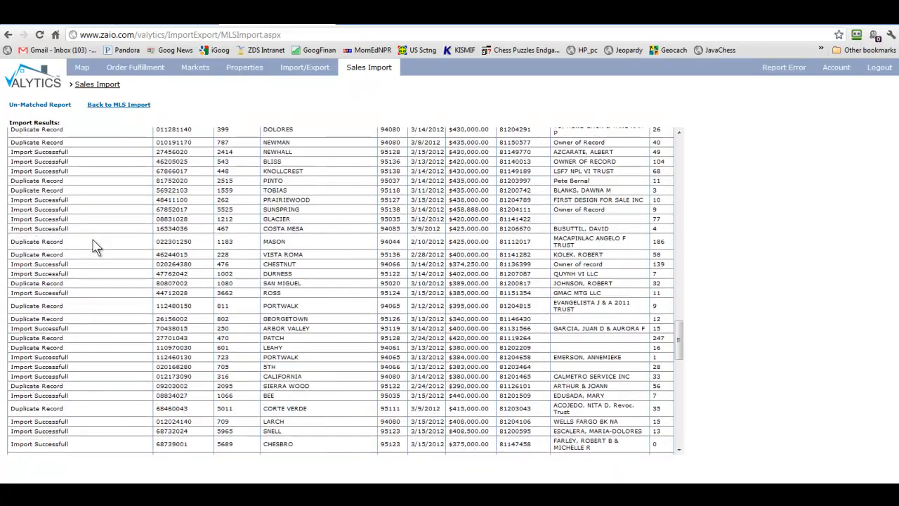
{"action": "scroll", "coordinate": [92, 246], "scroll_direction": "up", "scroll_amount": 10}
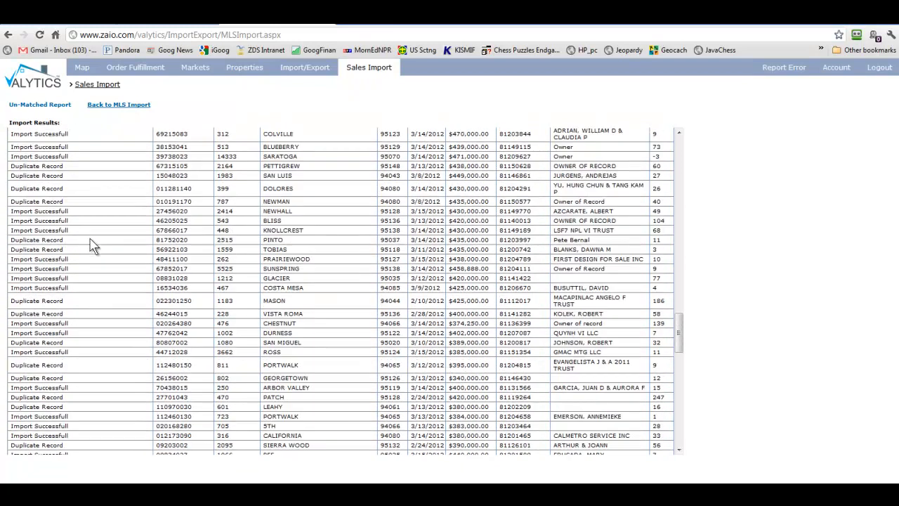
{"action": "scroll", "coordinate": [92, 243], "scroll_direction": "up", "scroll_amount": 10}
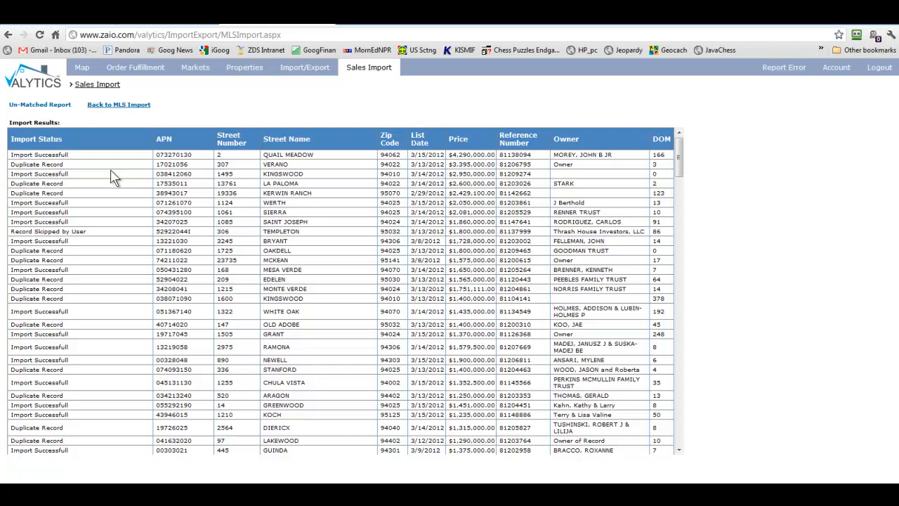
- Search Markets with CA Zone 631 as the zone, returning 34 markets found
{"action": "left_click", "coordinate": [196, 71]}
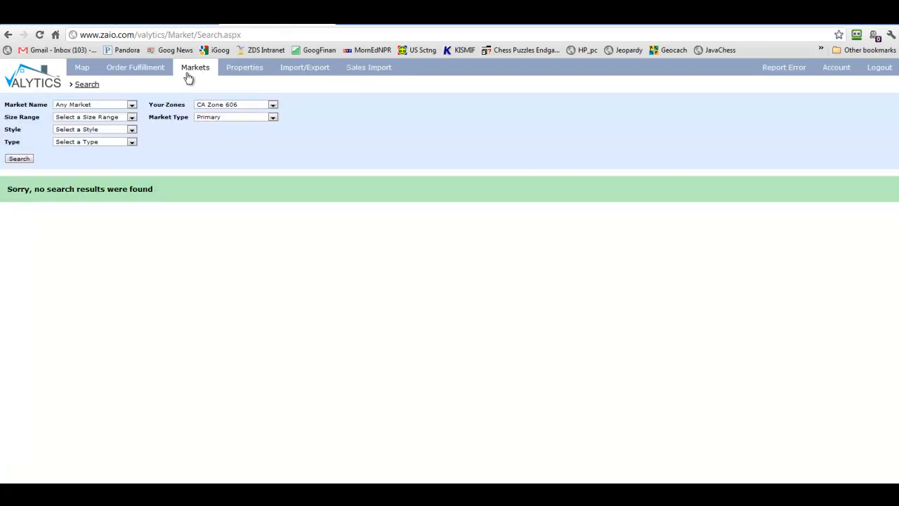
{"action": "left_click", "coordinate": [222, 106]}
{"action": "left_click", "coordinate": [226, 135]}
{"action": "left_click", "coordinate": [19, 161]}
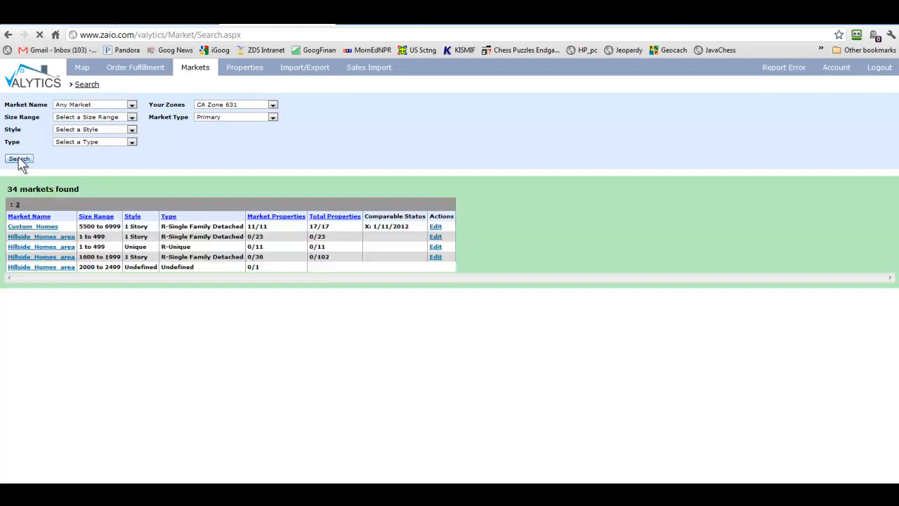
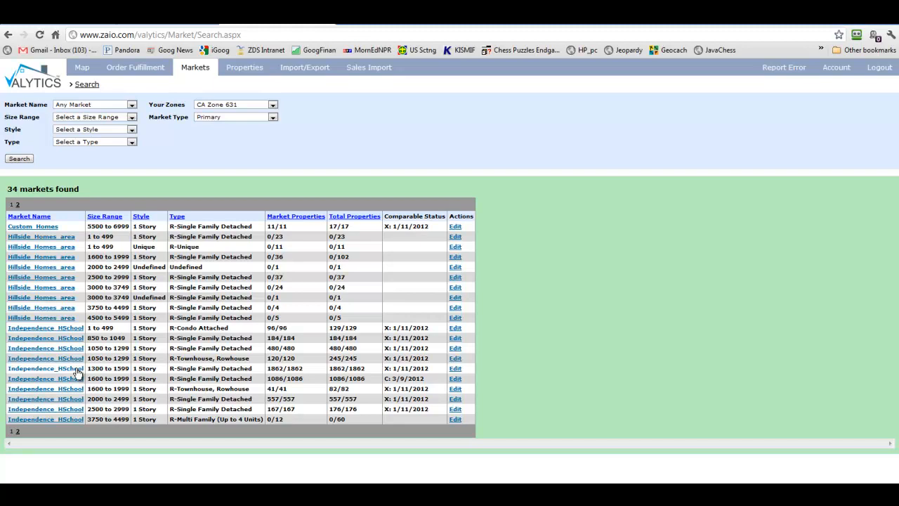
- Open the Independence_HSchool 1300 to 1599 R-Single Family Detached market to see its Balance page
{"action": "left_click", "coordinate": [77, 369]}
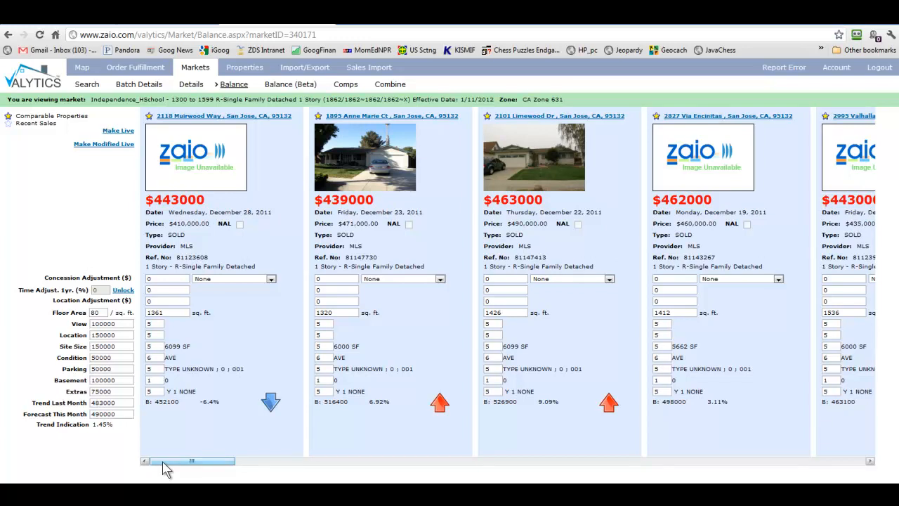
{"action": "left_click_drag", "start_coordinate": [162, 462], "coordinate": [273, 472]}
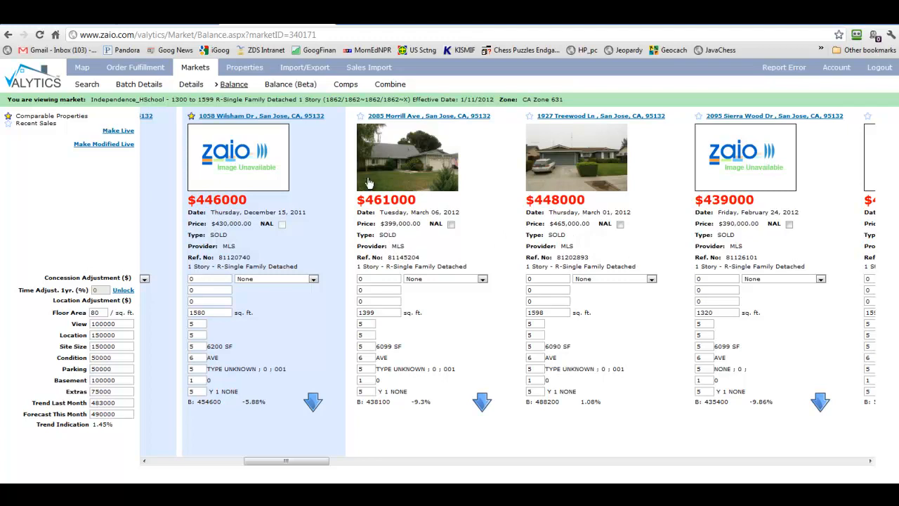
{"action": "left_click", "coordinate": [391, 118]}
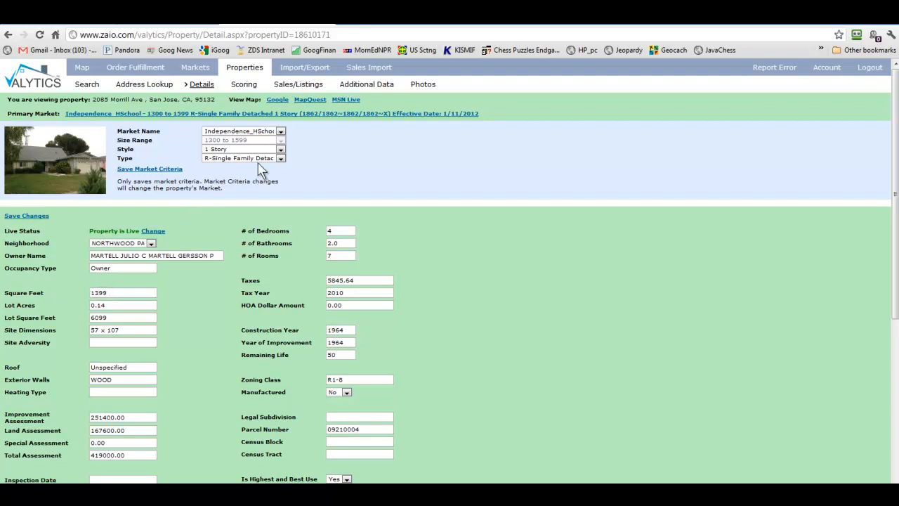
- View the property's sales and listings history, including the $399,000 MLS sale, then go back
{"action": "left_click", "coordinate": [311, 89]}
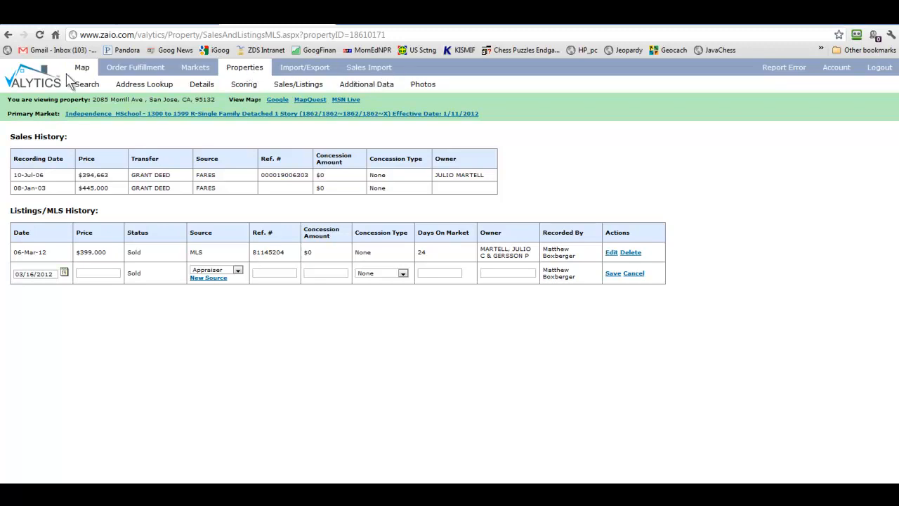
{"action": "left_click", "coordinate": [8, 35]}
- Return to the Balance page and reload it so comps show values like $443000
{"action": "left_click", "coordinate": [8, 35]}
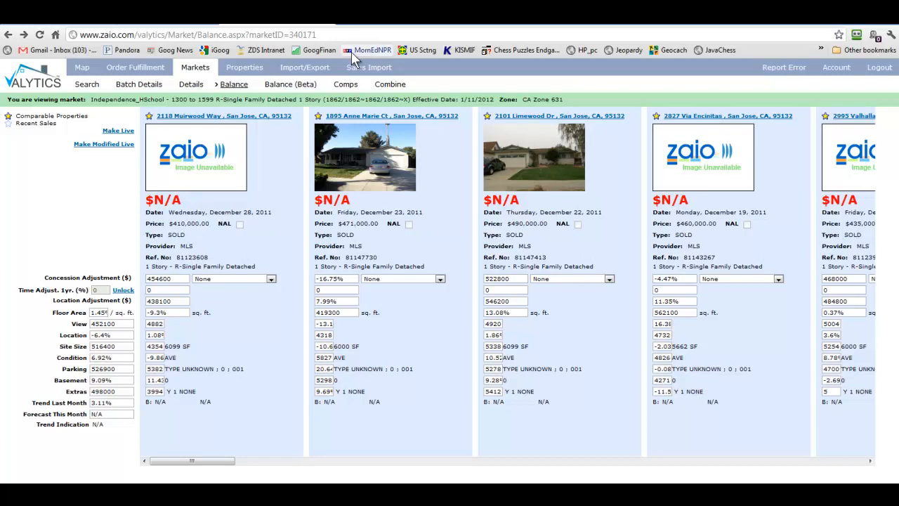
{"action": "left_click", "coordinate": [40, 35]}
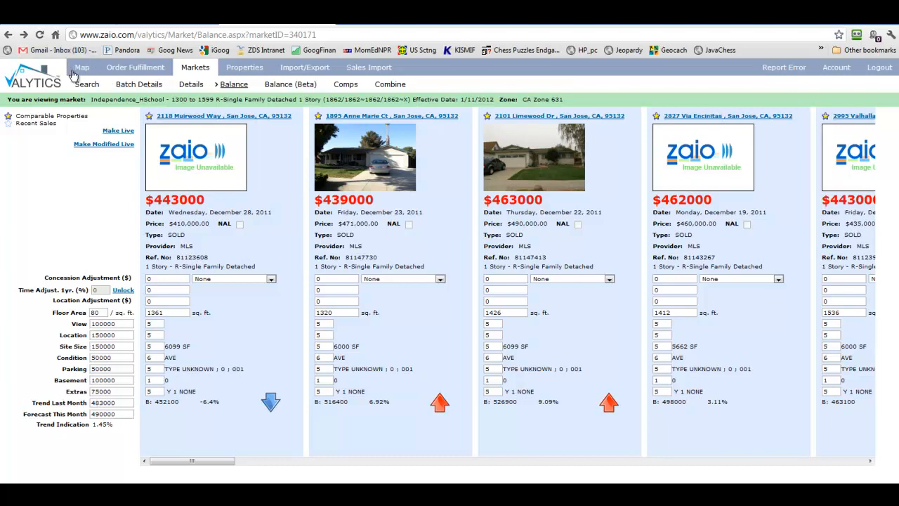
{"action": "left_click_drag", "start_coordinate": [204, 465], "coordinate": [305, 471]}
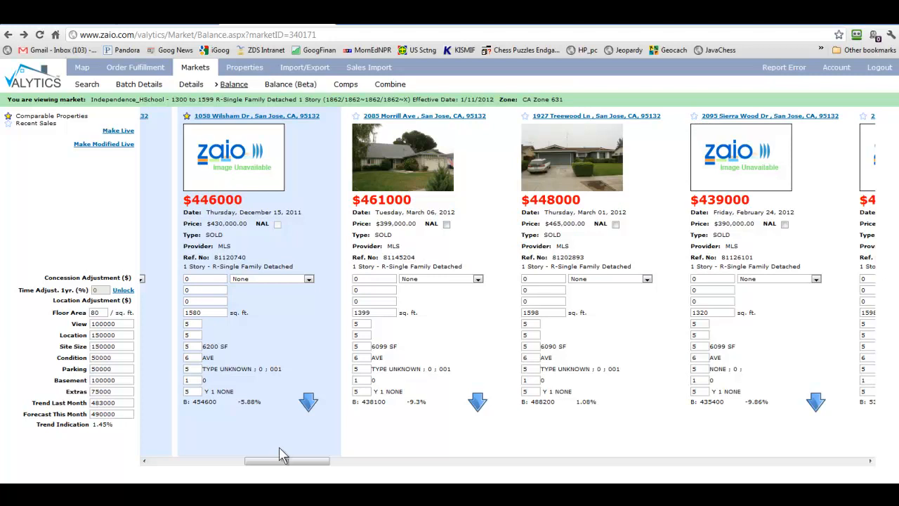
{"action": "left_click_drag", "start_coordinate": [281, 464], "coordinate": [243, 464]}
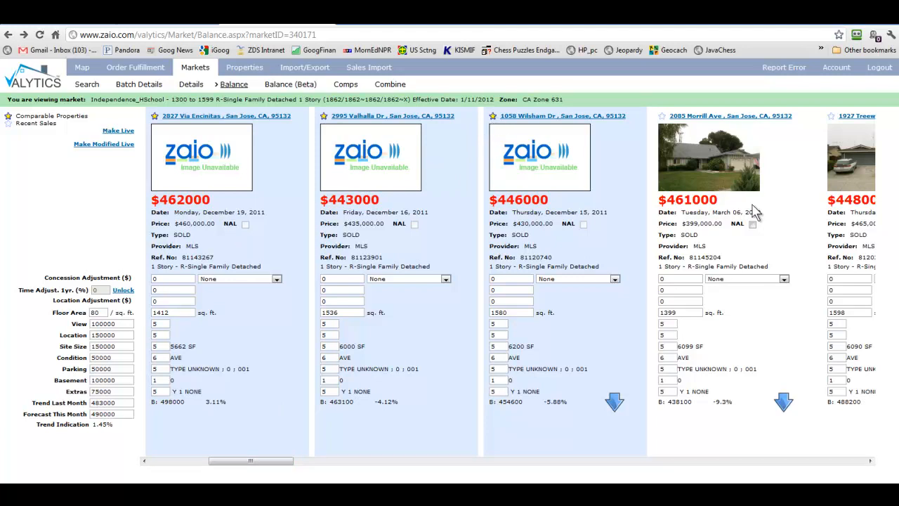
{"action": "left_click", "coordinate": [492, 118]}
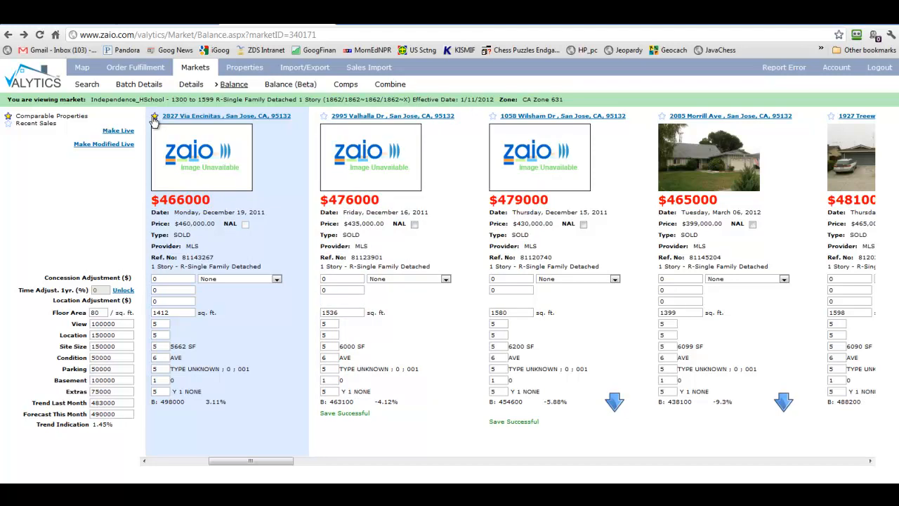
{"action": "left_click", "coordinate": [155, 118]}
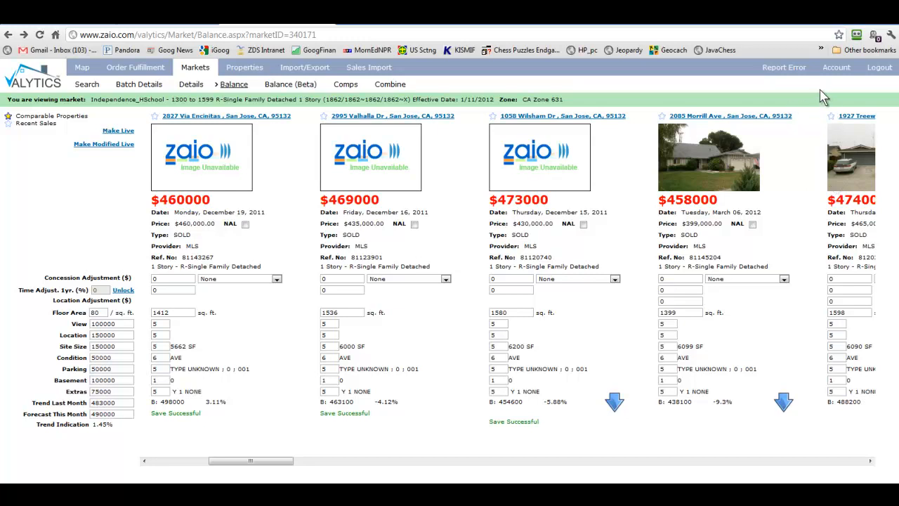
- Clear Chrome's cache and download history, then close the settings tab back to the Balance page
{"action": "left_click", "coordinate": [891, 35]}
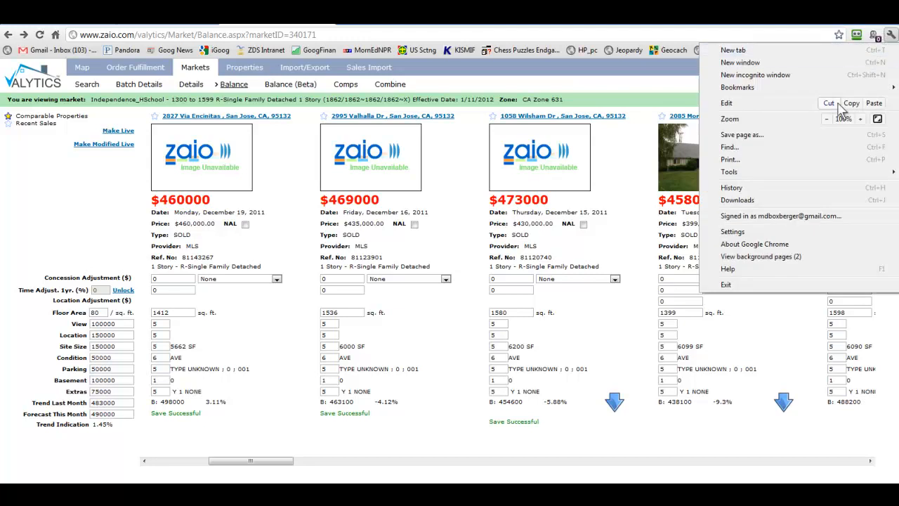
{"action": "left_click", "coordinate": [741, 233]}
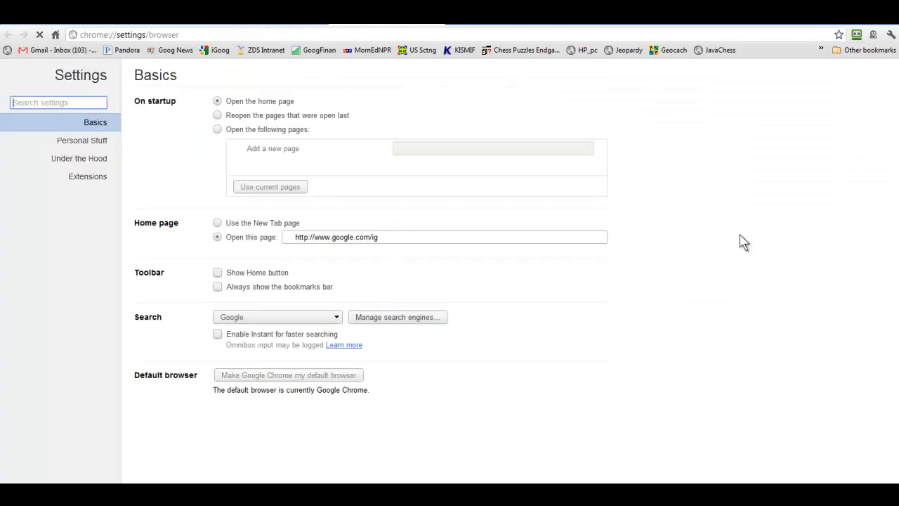
{"action": "left_click", "coordinate": [99, 160]}
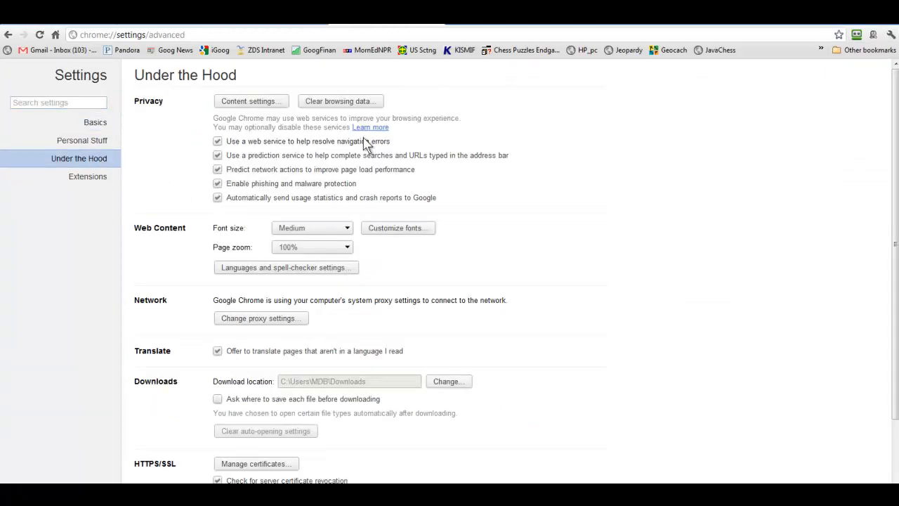
{"action": "left_click", "coordinate": [338, 102]}
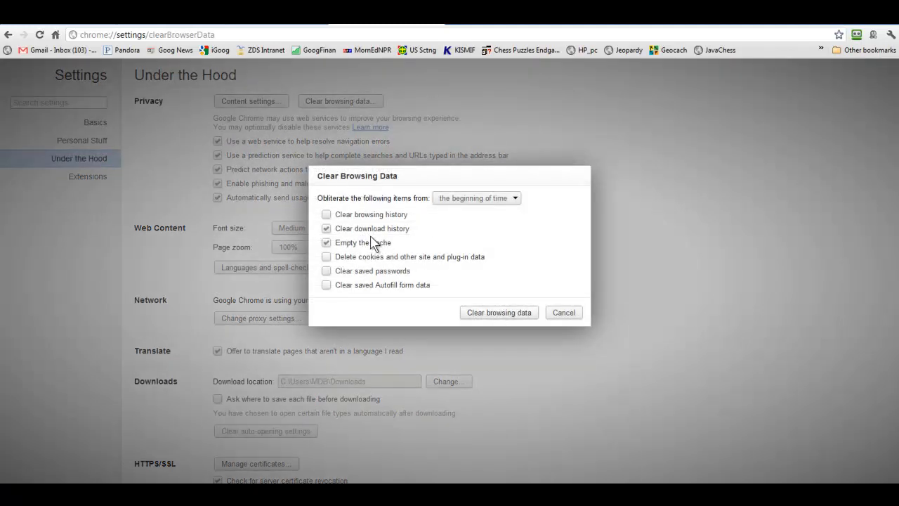
{"action": "left_click", "coordinate": [495, 317]}
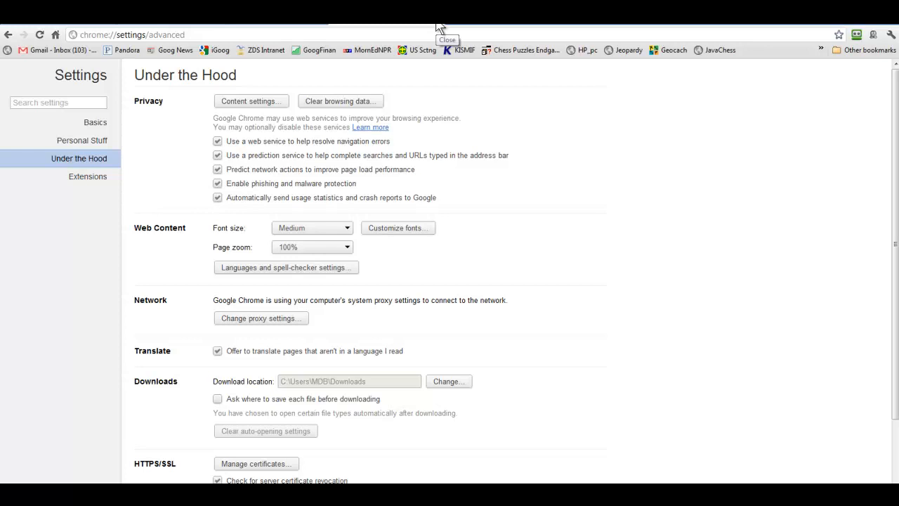
{"action": "left_click", "coordinate": [437, 24]}
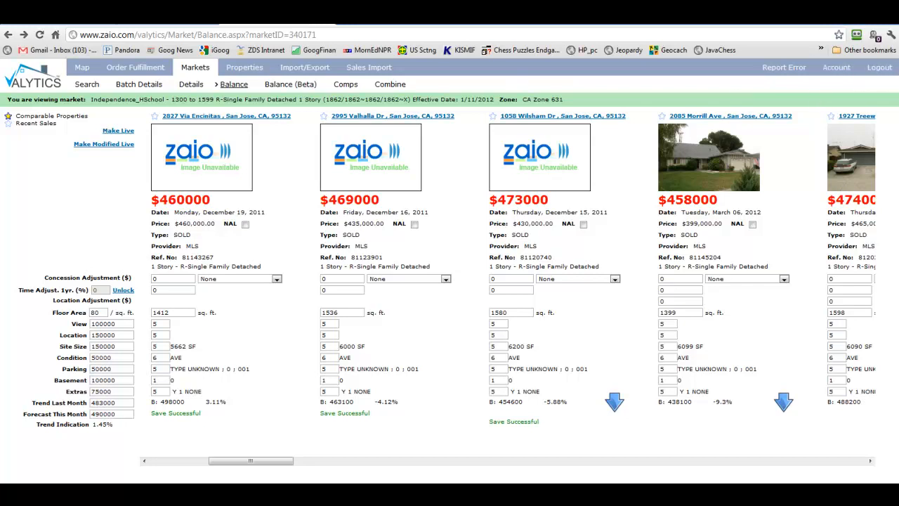
{"action": "left_click", "coordinate": [892, 36]}
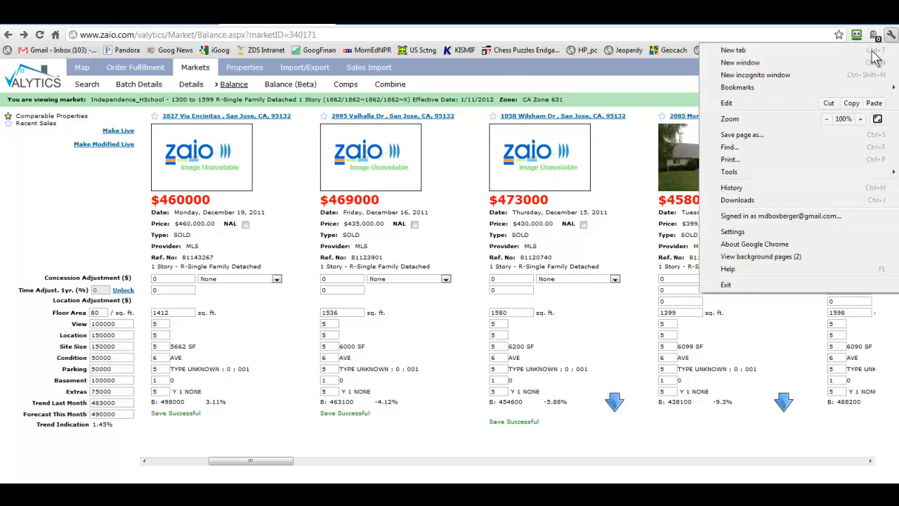
- Clear Chrome's browsing history, cache and cookies under Under the Hood, then return to the Valytics tab
{"action": "left_click", "coordinate": [734, 232]}
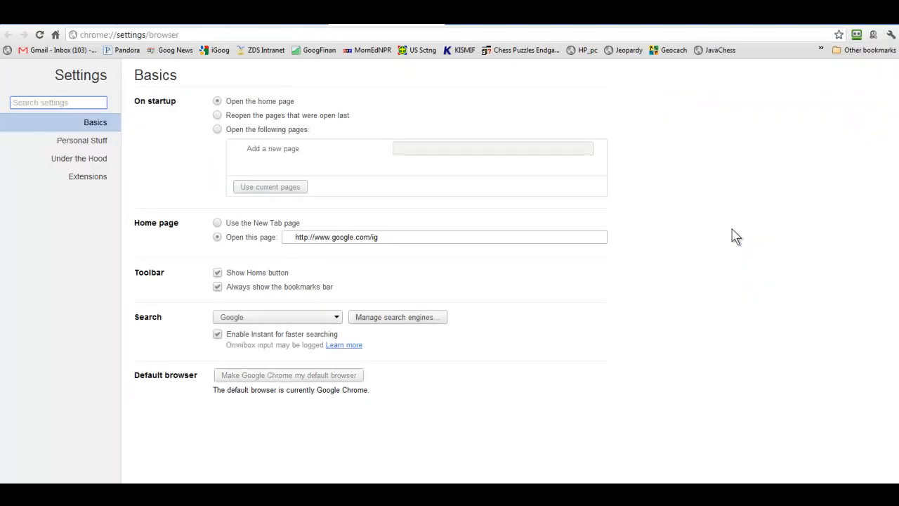
{"action": "left_click", "coordinate": [70, 160]}
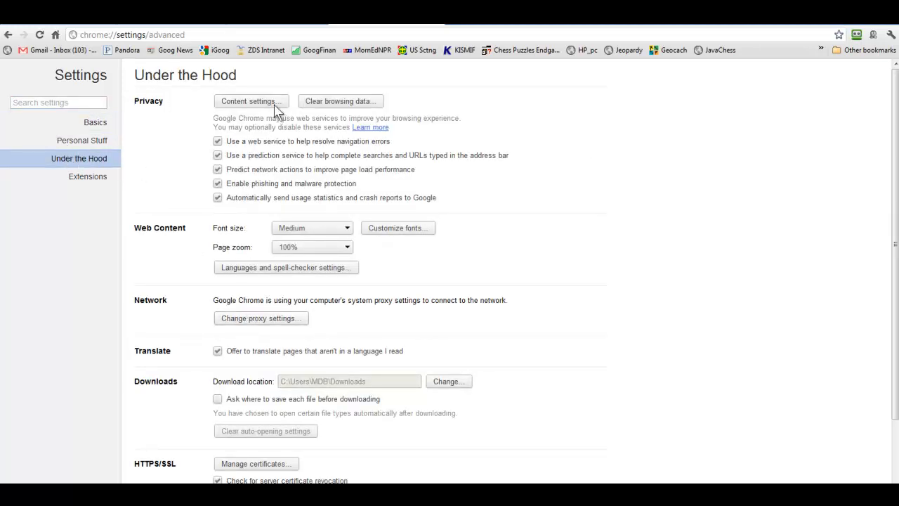
{"action": "left_click", "coordinate": [312, 100]}
{"action": "left_click", "coordinate": [325, 214]}
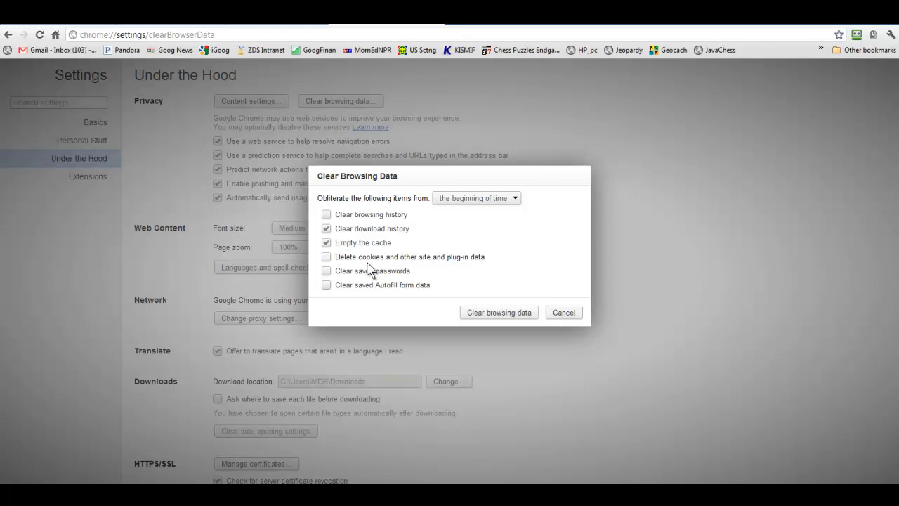
{"action": "left_click", "coordinate": [326, 257]}
{"action": "left_click", "coordinate": [326, 215]}
{"action": "left_click", "coordinate": [508, 314]}
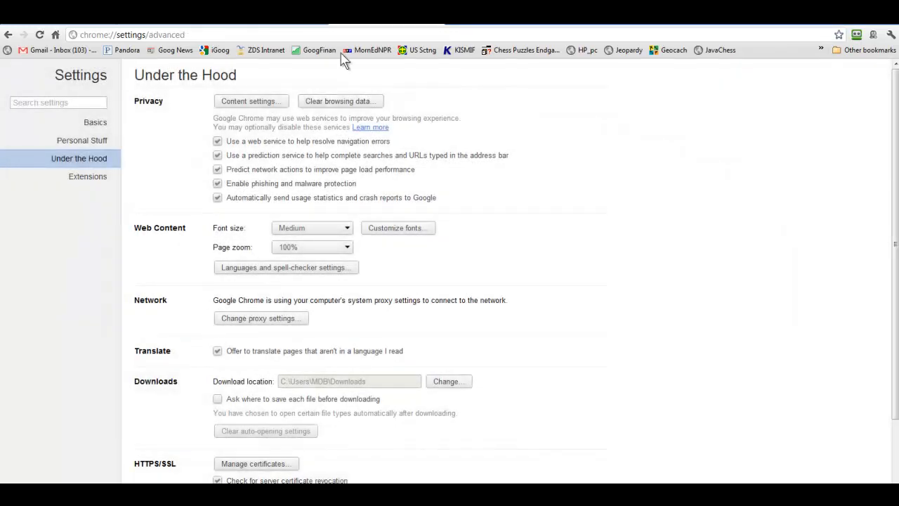
{"action": "left_click", "coordinate": [277, 22]}
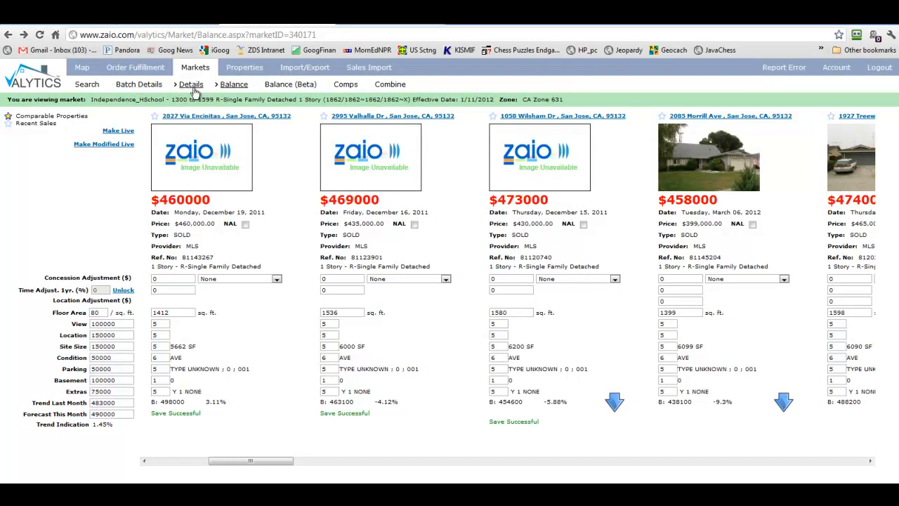
{"action": "left_click", "coordinate": [384, 118]}
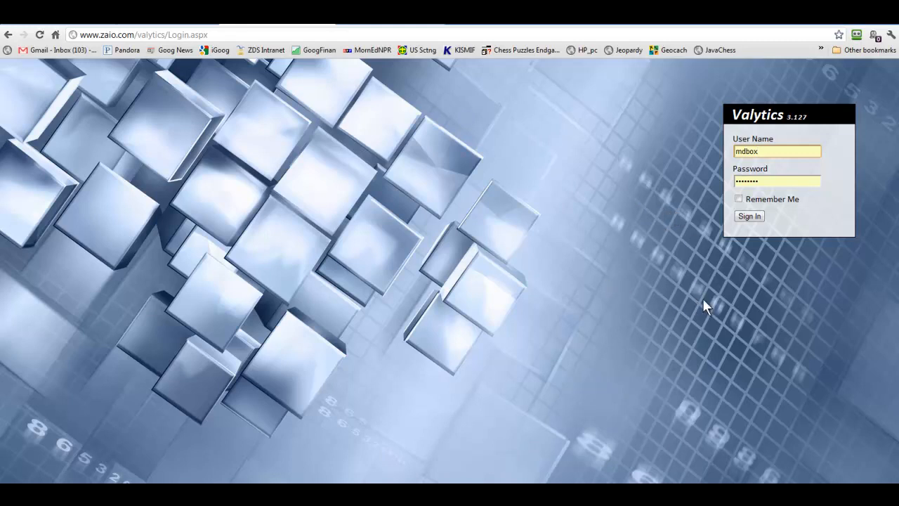
{"action": "left_click", "coordinate": [749, 217]}
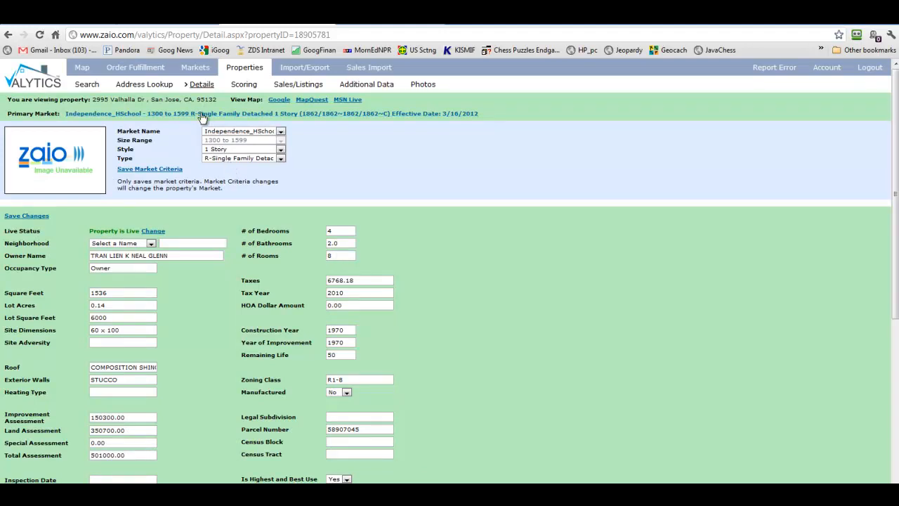
{"action": "left_click", "coordinate": [8, 34]}
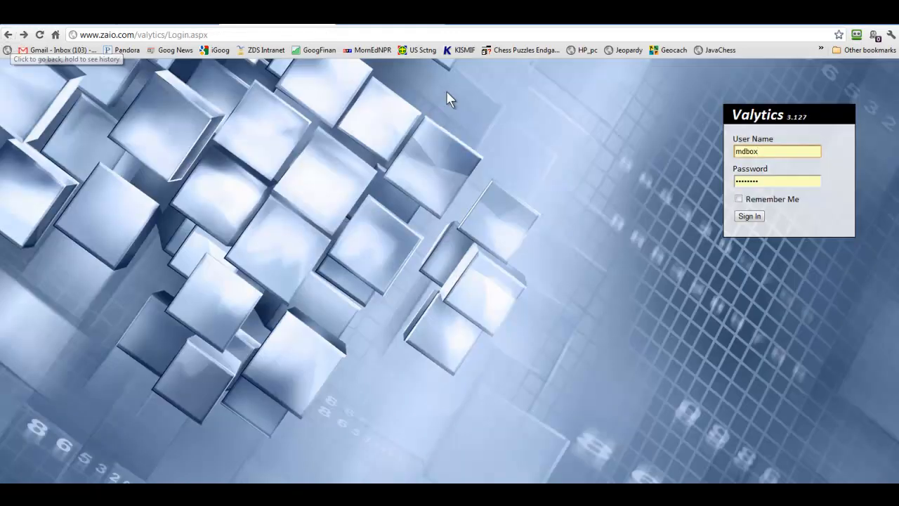
- Sign in, search Markets in CA Zone 631, and reopen the Independence_HSchool 1300 to 1599 market
{"action": "left_click", "coordinate": [749, 217]}
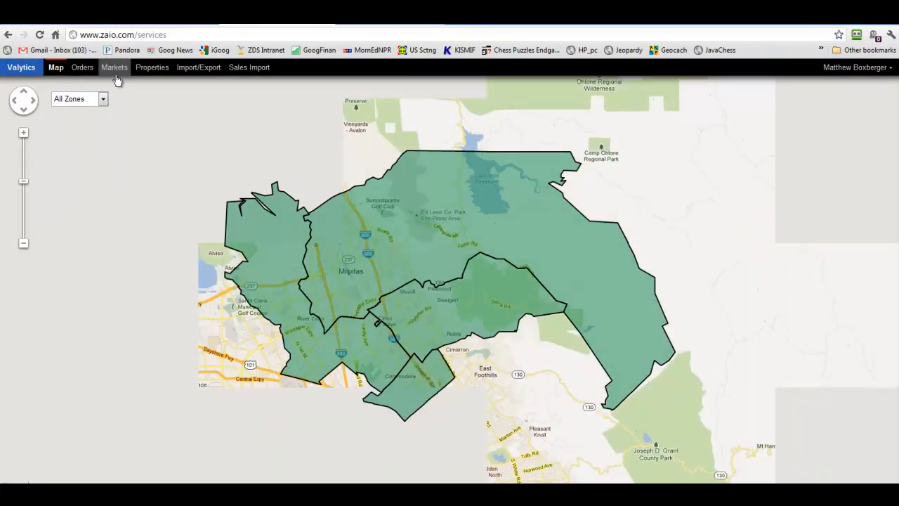
{"action": "left_click", "coordinate": [116, 70]}
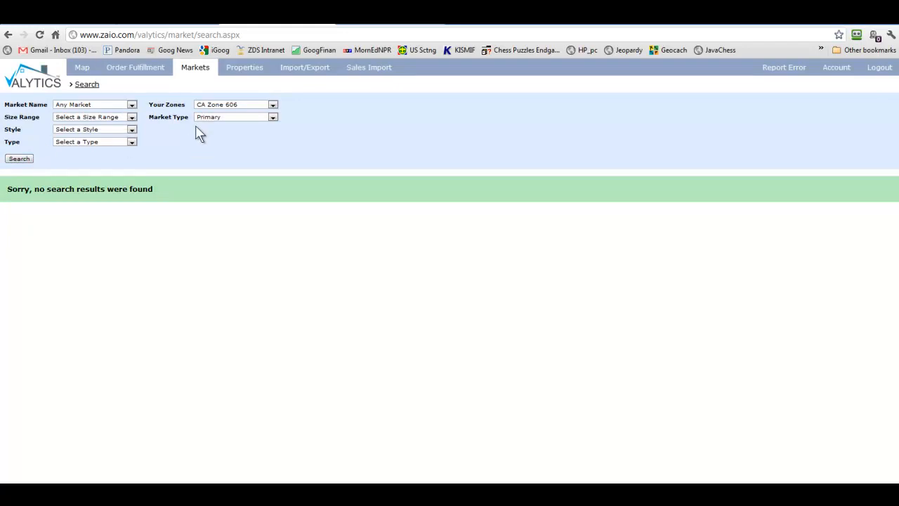
{"action": "left_click", "coordinate": [218, 105]}
{"action": "left_click", "coordinate": [218, 133]}
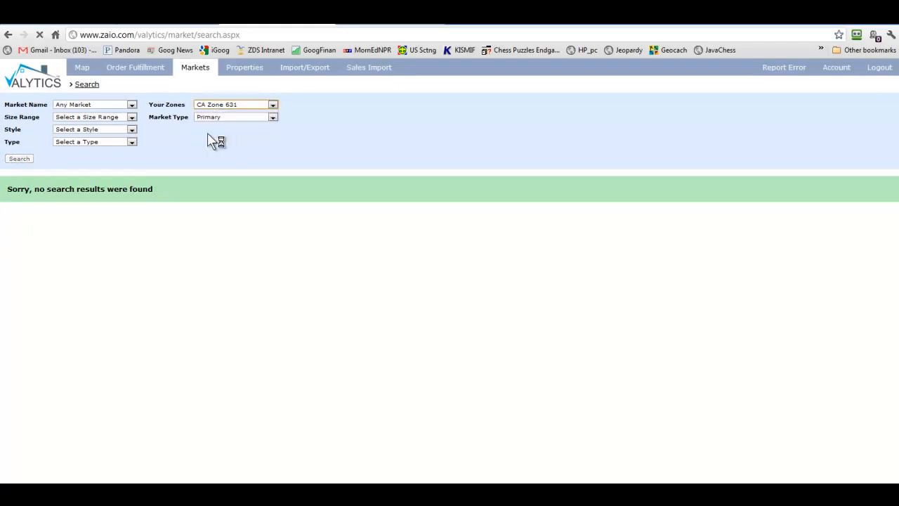
{"action": "left_click", "coordinate": [19, 160]}
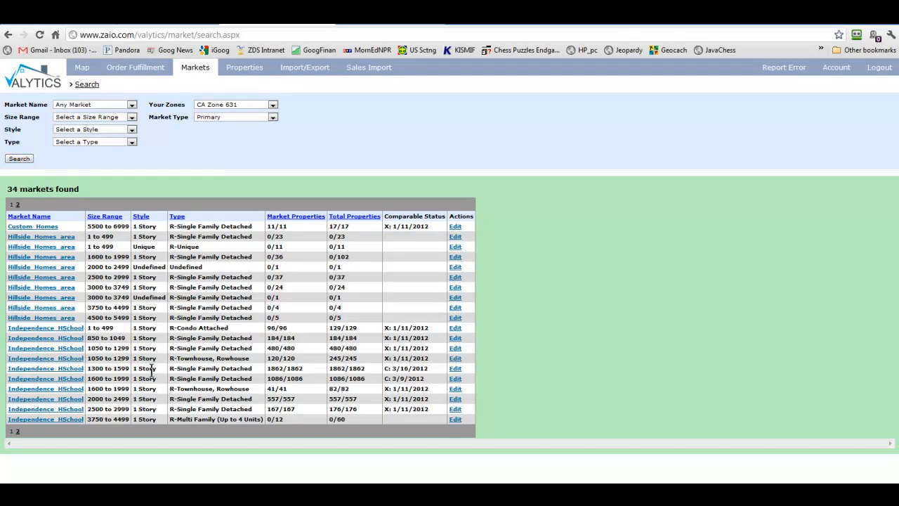
{"action": "left_click", "coordinate": [67, 369]}
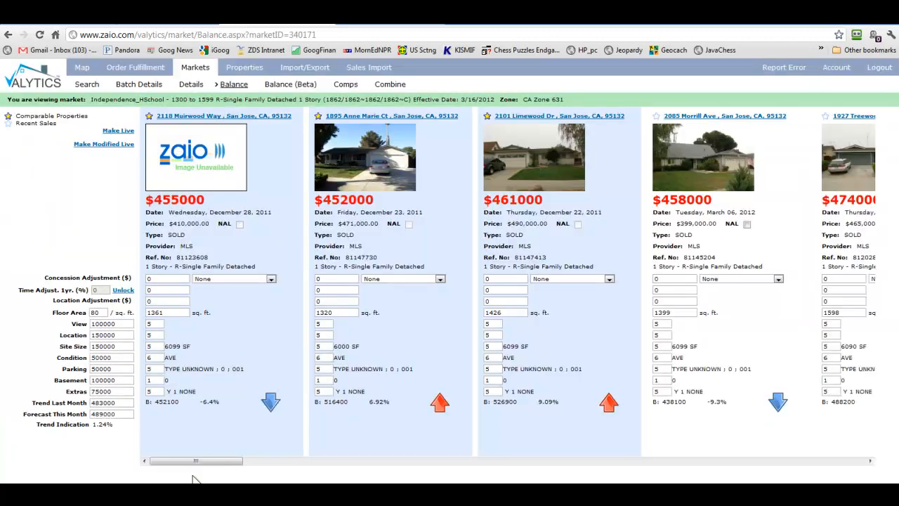
{"action": "left_click_drag", "start_coordinate": [194, 462], "coordinate": [159, 465]}
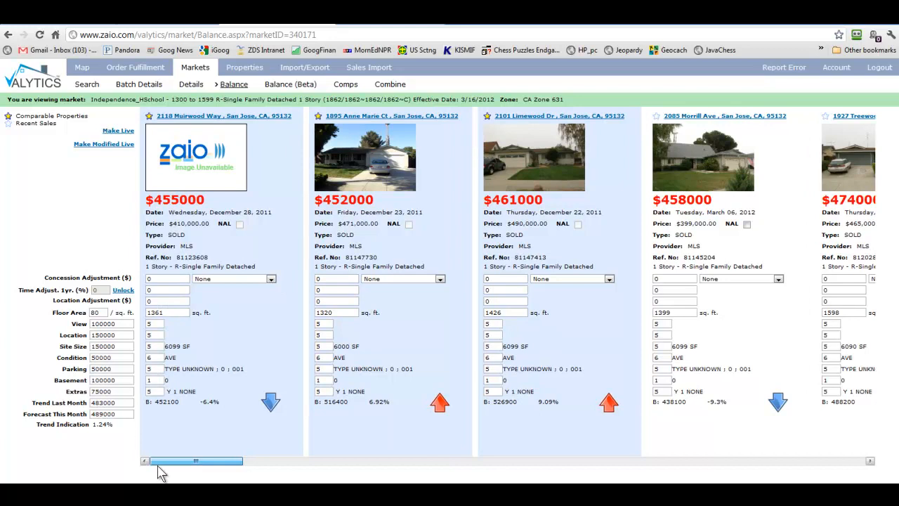
{"action": "left_click", "coordinate": [706, 116]}
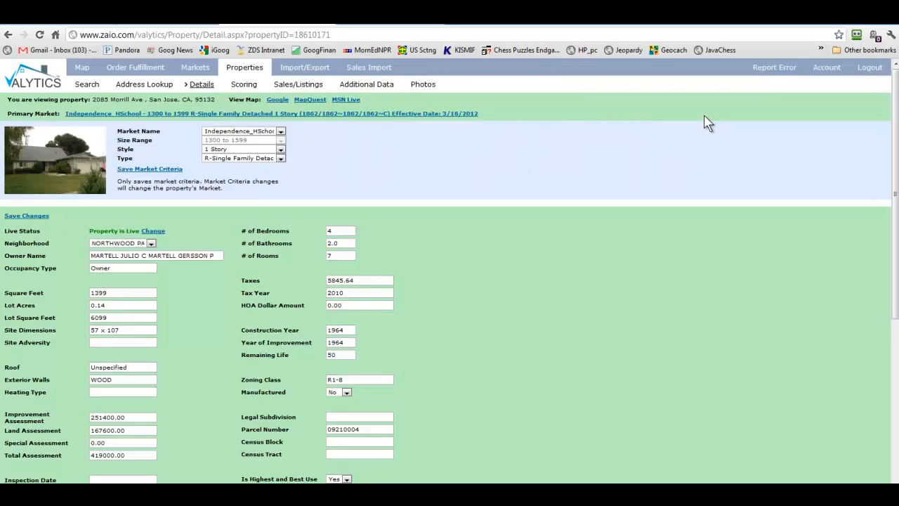
{"action": "left_click", "coordinate": [371, 87]}
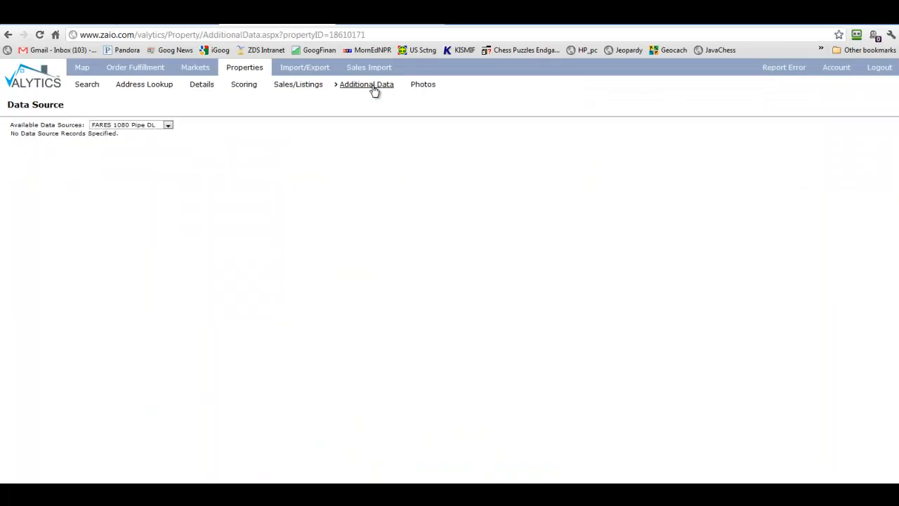
{"action": "left_click", "coordinate": [114, 126]}
{"action": "left_click", "coordinate": [116, 131]}
{"action": "left_click", "coordinate": [9, 34]}
{"action": "left_click", "coordinate": [8, 34]}
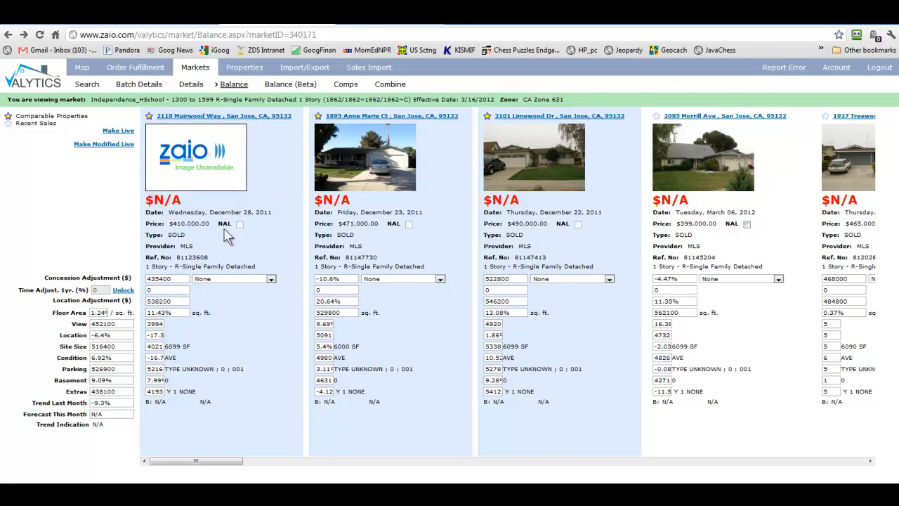
- Reload the market Balance comparison and scroll the comparable cards to the right
{"action": "left_click", "coordinate": [40, 35]}
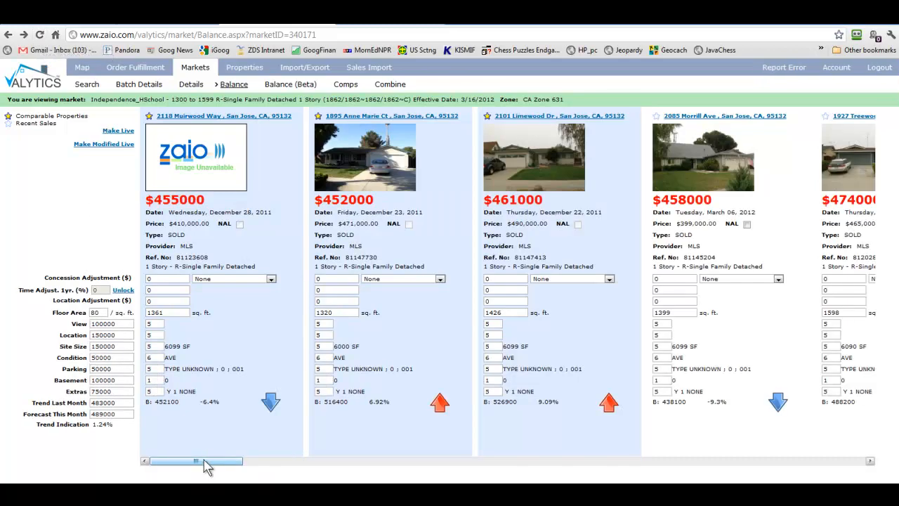
{"action": "left_click_drag", "start_coordinate": [202, 465], "coordinate": [259, 466]}
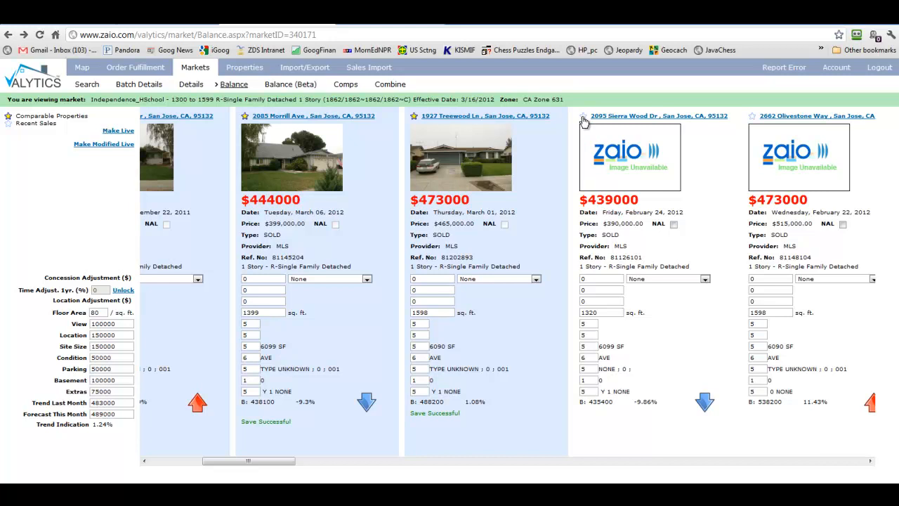
{"action": "double_click", "coordinate": [457, 257]}
{"action": "right_click", "coordinate": [456, 259]}
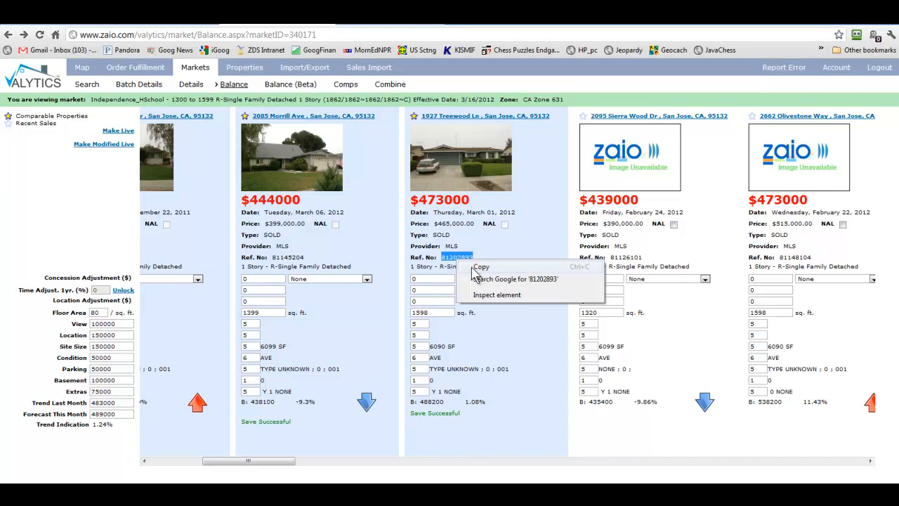
{"action": "left_click", "coordinate": [473, 268]}
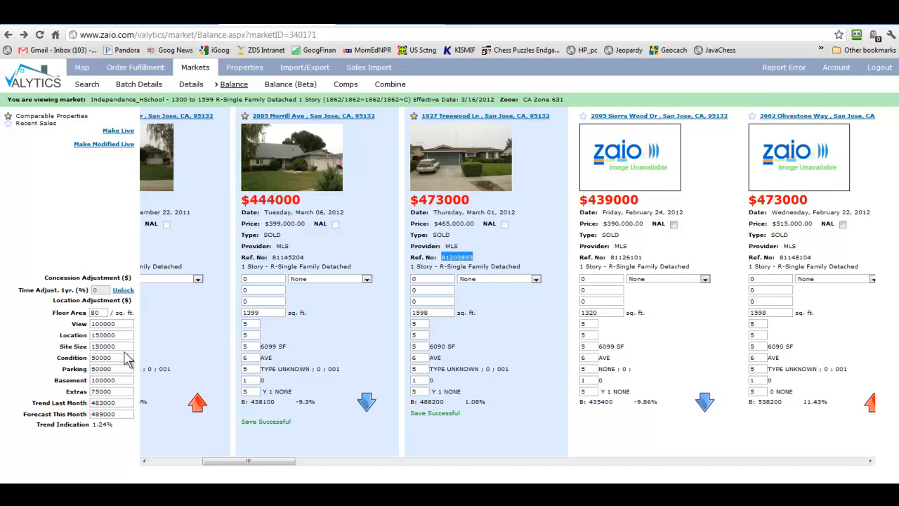
{"action": "left_click", "coordinate": [413, 358]}
{"action": "double_click", "coordinate": [413, 357]}
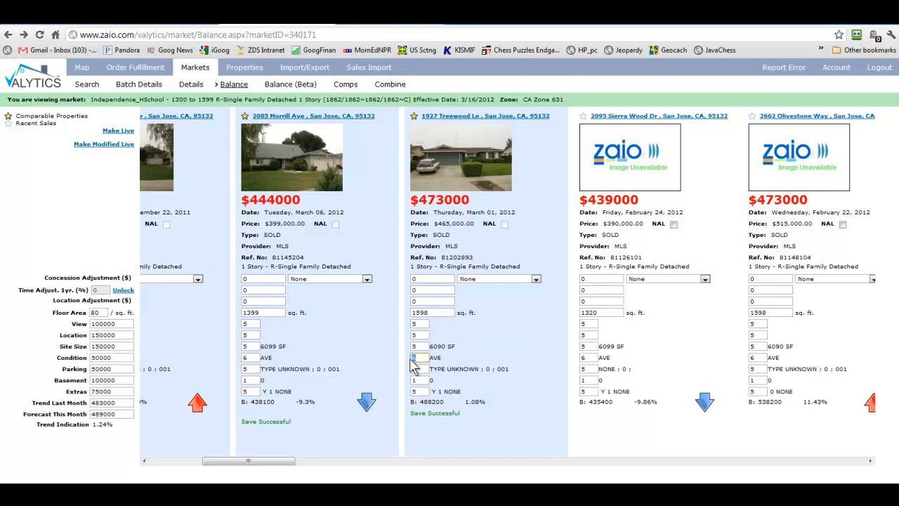
{"action": "type", "text": "8"}
{"action": "key", "text": "Tab"}
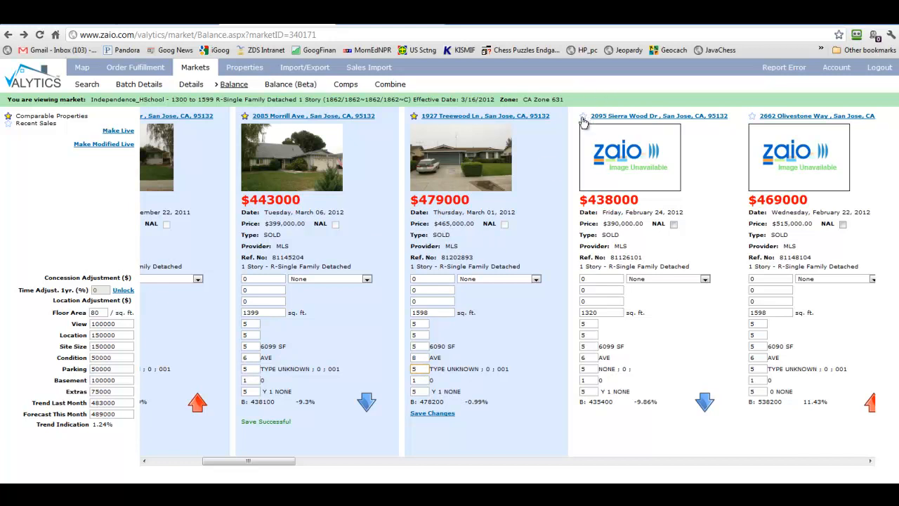
{"action": "left_click", "coordinate": [583, 118]}
{"action": "left_click", "coordinate": [583, 117]}
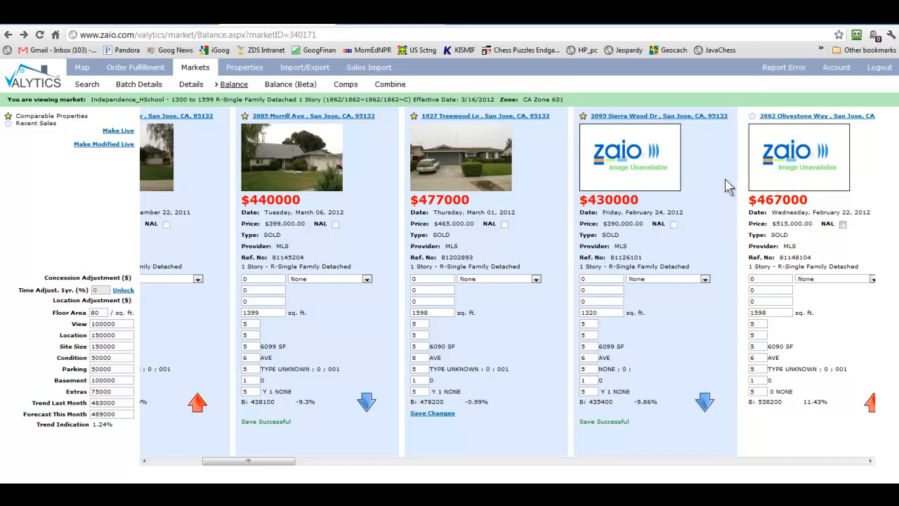
- Try making the modified market live to run the QA checks, and move the alerts window aside
{"action": "left_click", "coordinate": [104, 146]}
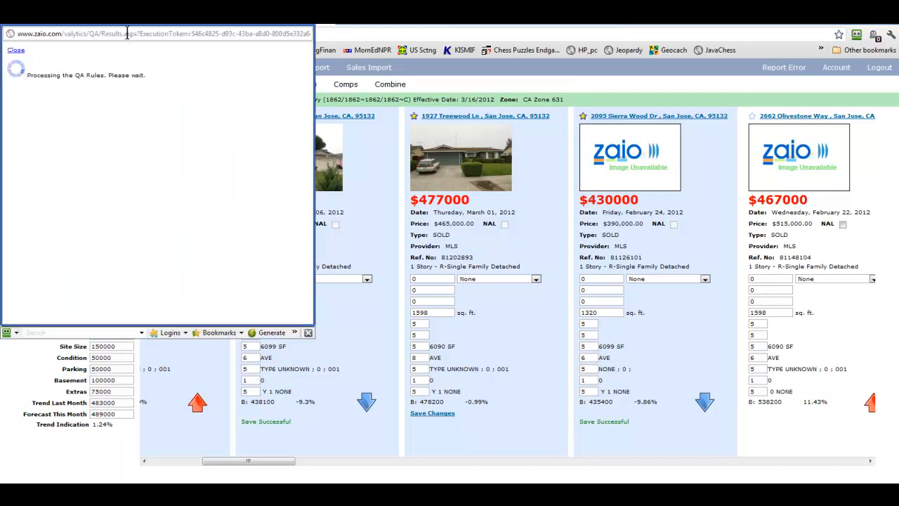
{"action": "left_click_drag", "start_coordinate": [141, 25], "coordinate": [149, 62]}
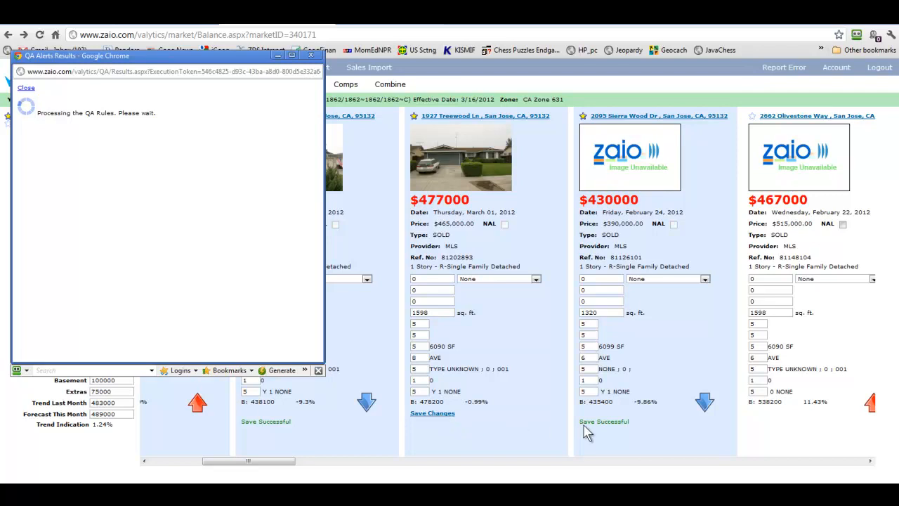
{"action": "left_click", "coordinate": [431, 414]}
{"action": "left_click_drag", "start_coordinate": [253, 59], "coordinate": [281, 127]}
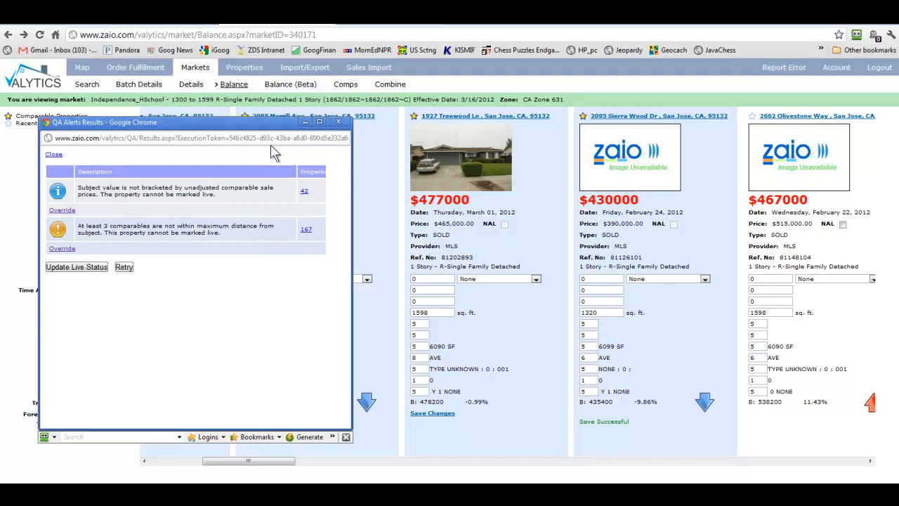
{"action": "left_click_drag", "start_coordinate": [274, 127], "coordinate": [302, 103]}
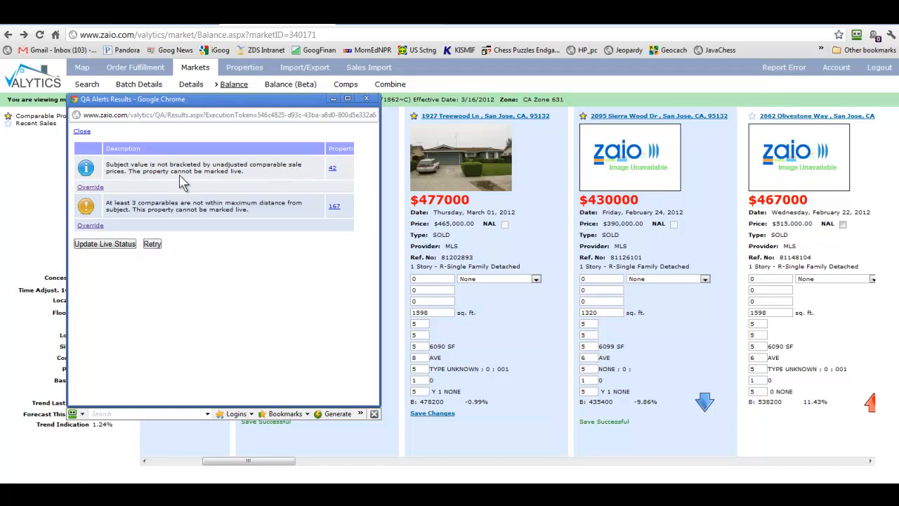
- Override the unbracketed subject value alert with the Unbracket canned comment
{"action": "left_click", "coordinate": [333, 172]}
{"action": "left_click", "coordinate": [94, 187]}
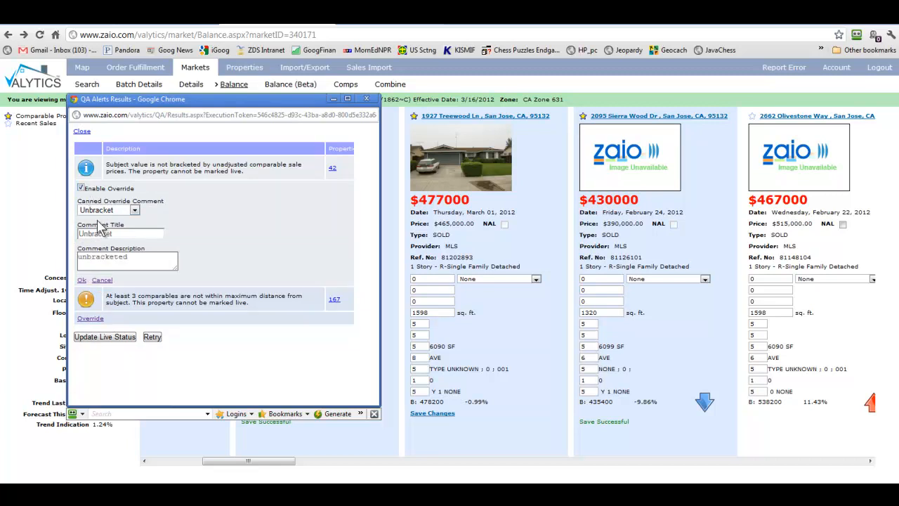
{"action": "left_click", "coordinate": [81, 280]}
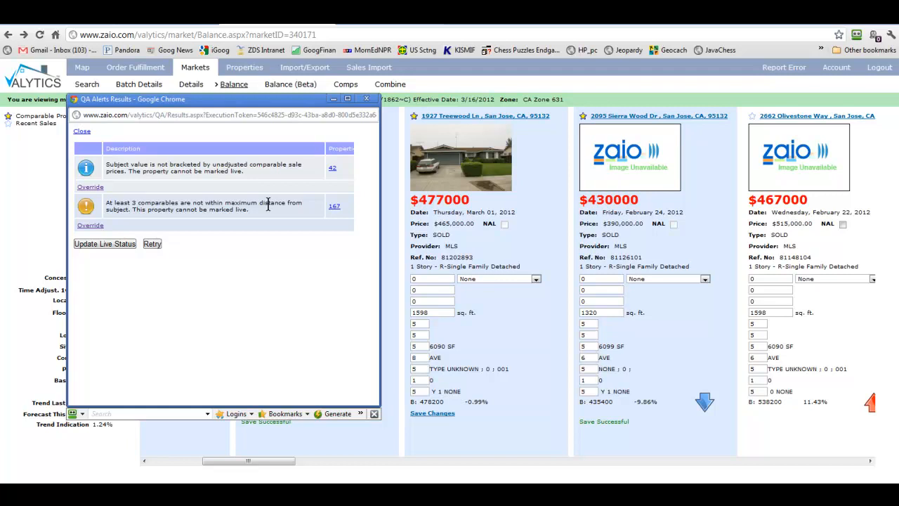
- Override the maximum-distance alert with the Max Distance comment, update live status, and close the alerts
{"action": "left_click", "coordinate": [93, 227]}
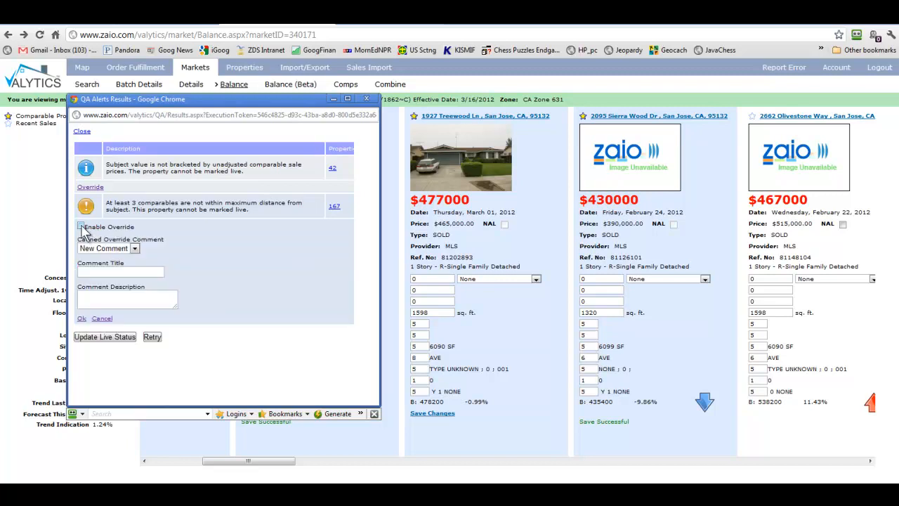
{"action": "left_click", "coordinate": [105, 248]}
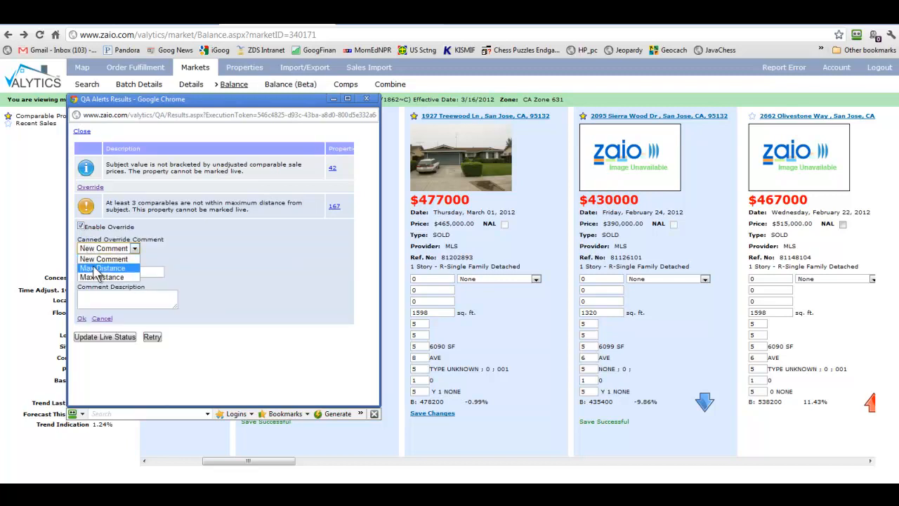
{"action": "left_click", "coordinate": [98, 267]}
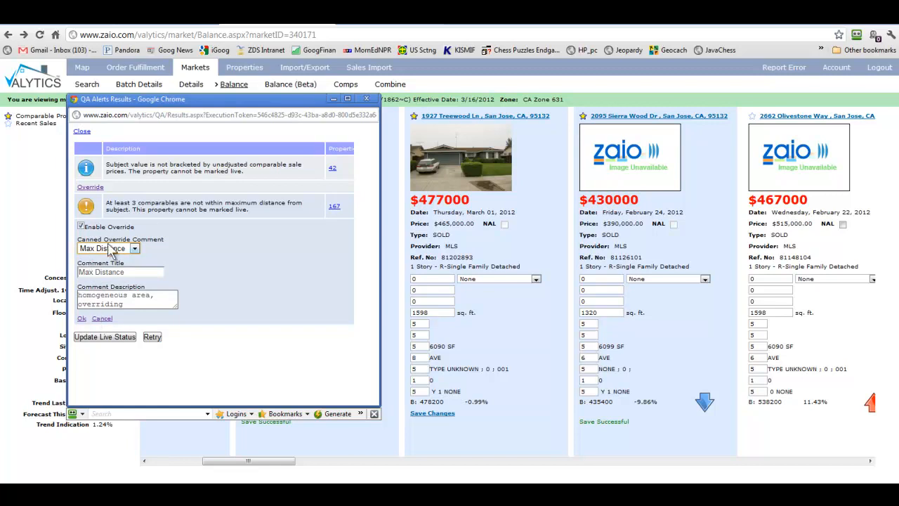
{"action": "left_click", "coordinate": [108, 251]}
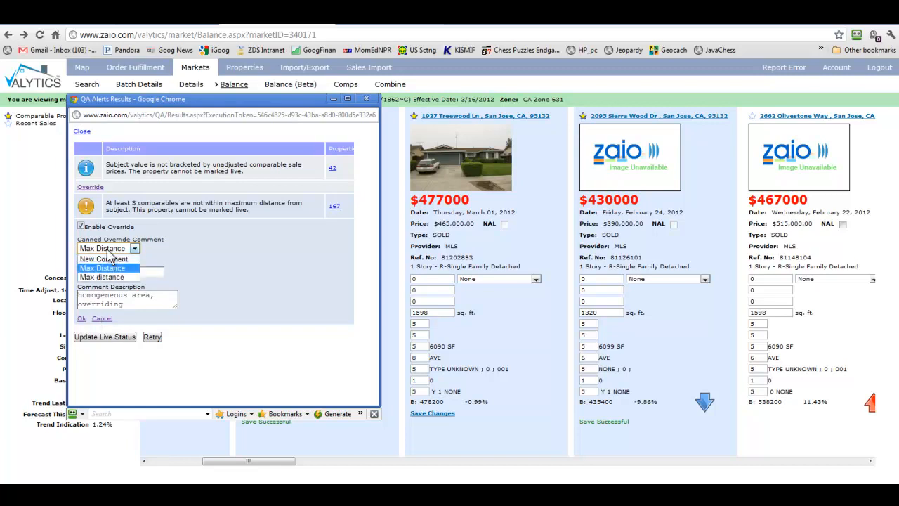
{"action": "left_click", "coordinate": [196, 243]}
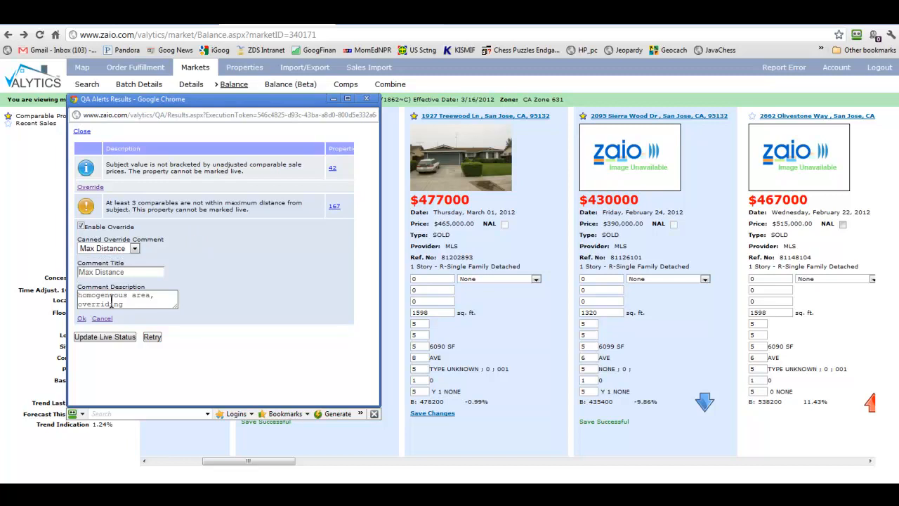
{"action": "left_click", "coordinate": [81, 320]}
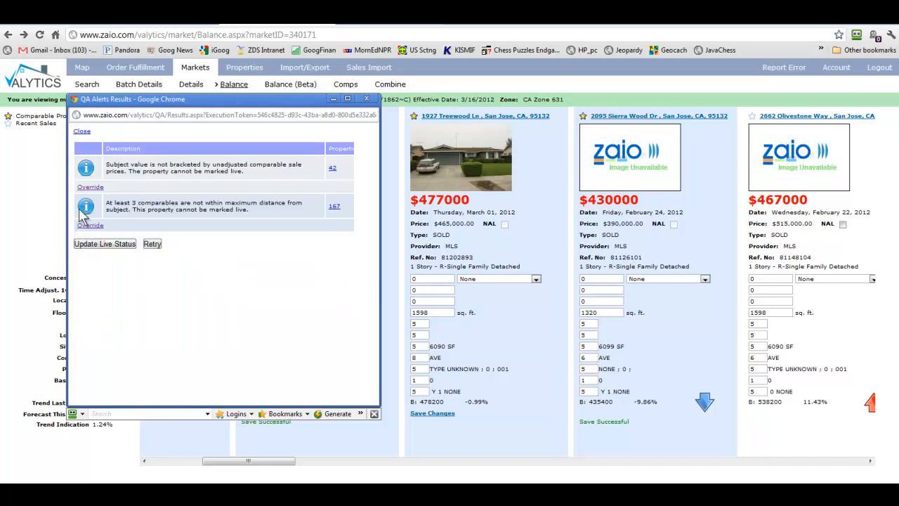
{"action": "left_click", "coordinate": [101, 251]}
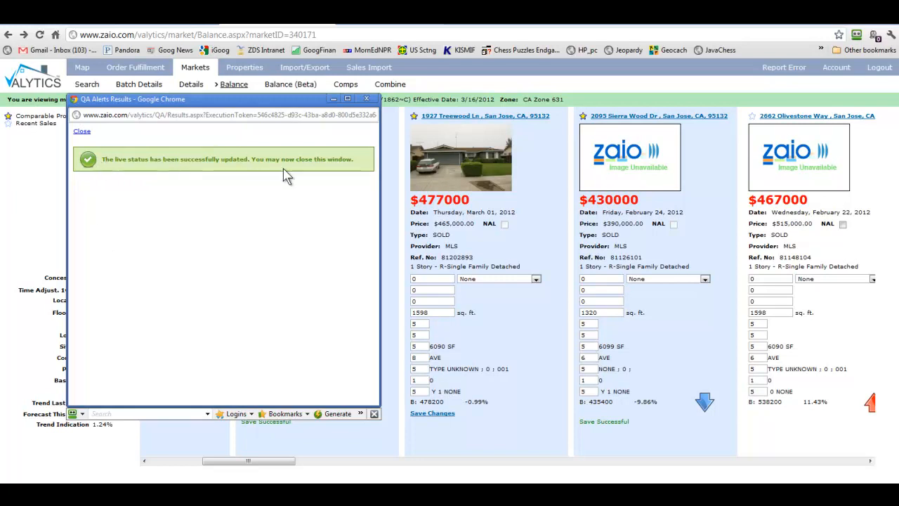
{"action": "left_click", "coordinate": [366, 100]}
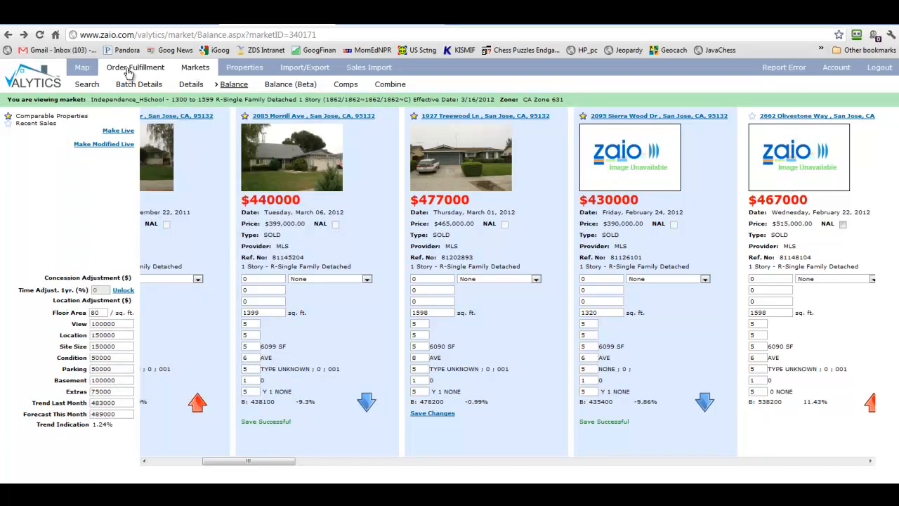
- List the zone's markets and confirm Independence_HSchool 1300 to 1599 shows comparable status C: 3/16/2012
{"action": "left_click", "coordinate": [198, 71]}
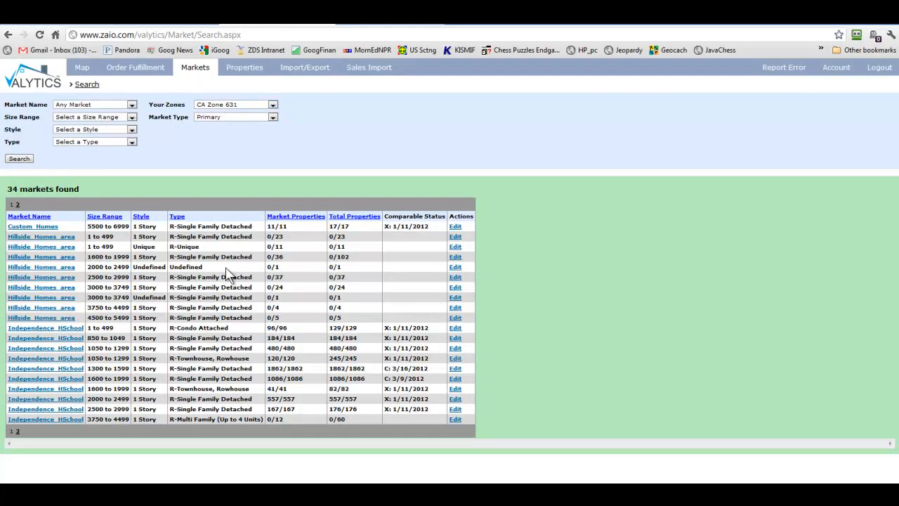
{"action": "left_click", "coordinate": [20, 161]}
{"action": "left_click_drag", "start_coordinate": [386, 370], "coordinate": [435, 376]}
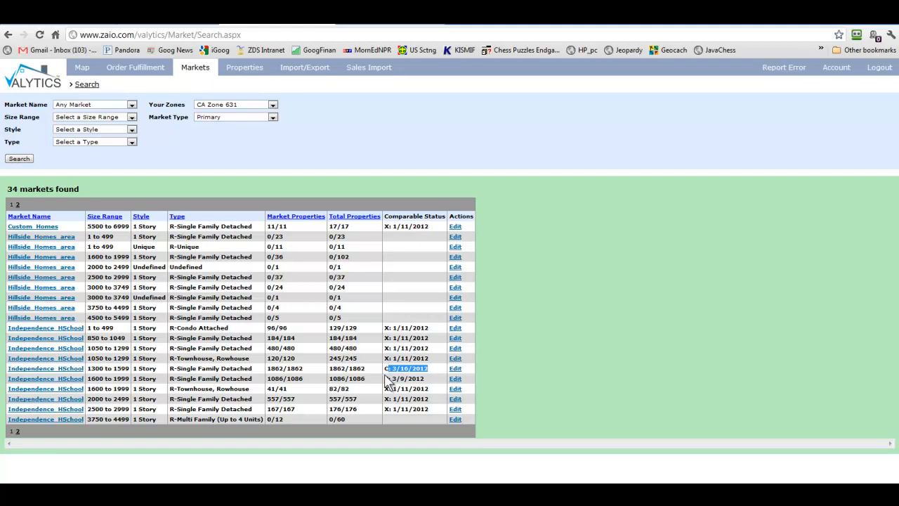
{"action": "left_click", "coordinate": [569, 312]}
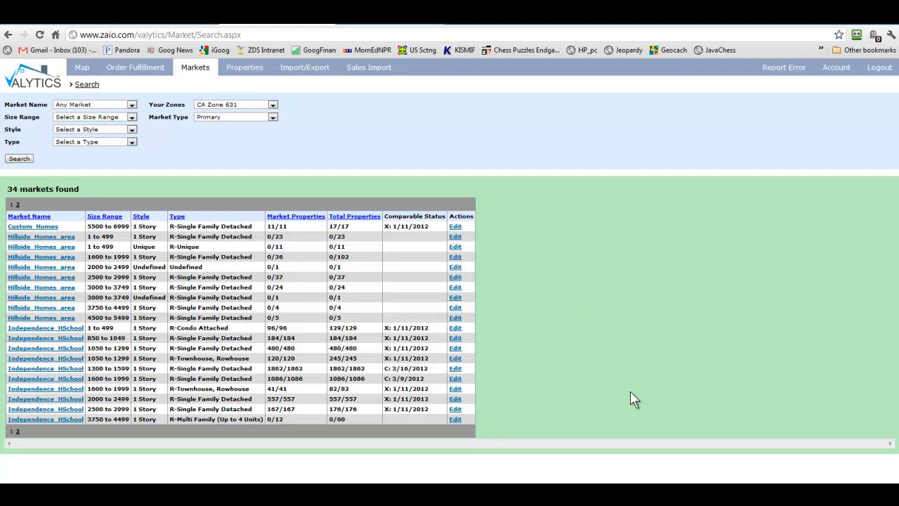
{"action": "left_click", "coordinate": [28, 159]}
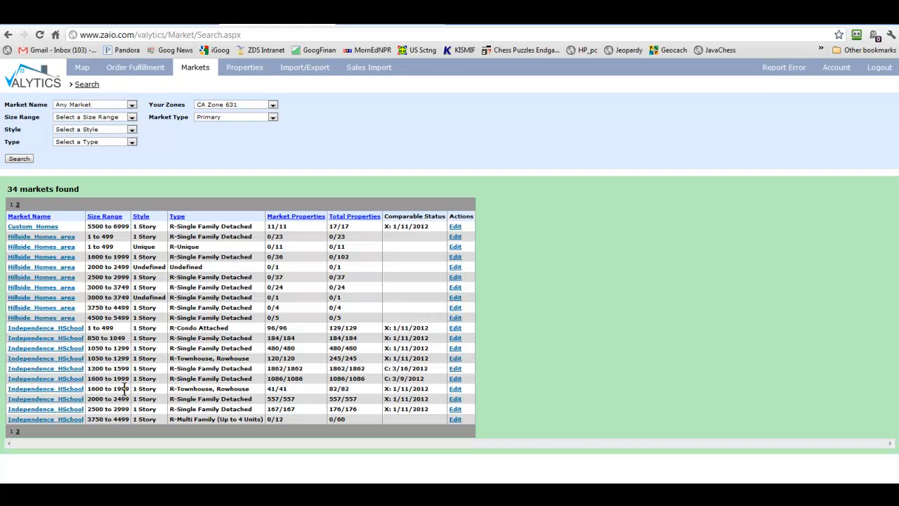
- Highlight the 1600 to 1999 townhouse market's figures, clear the highlight, and bring up the Windows program list
{"action": "left_click_drag", "start_coordinate": [357, 389], "coordinate": [9, 395]}
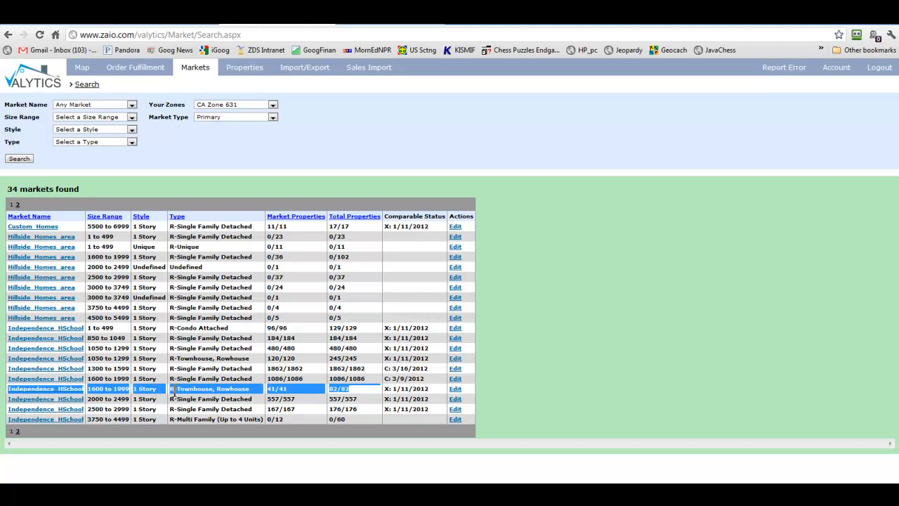
{"action": "left_click", "coordinate": [174, 391]}
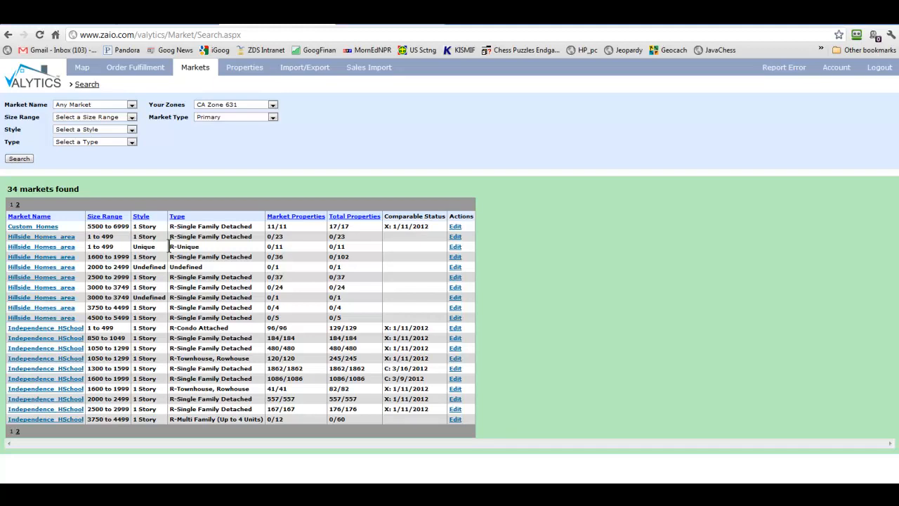
{"action": "left_click", "coordinate": [14, 495]}
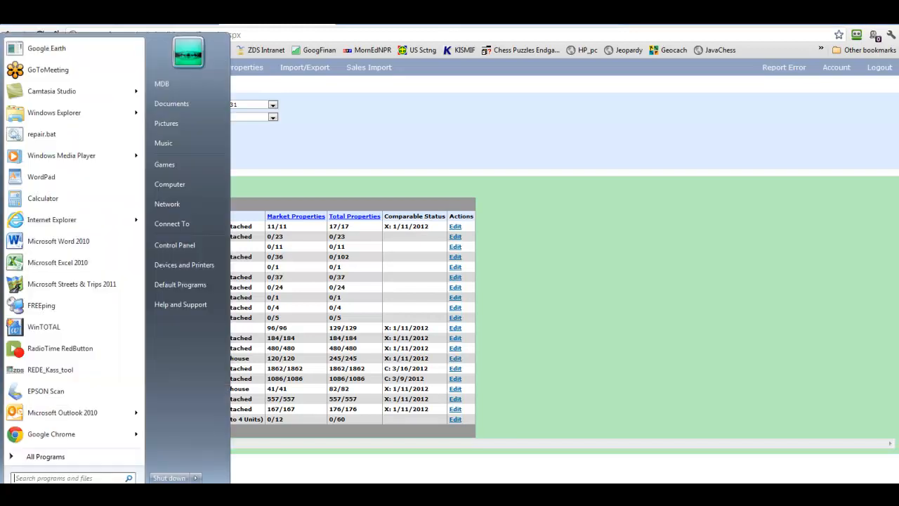
- Launch REDE_Kass_tool (REDE version 5.4) and begin choosing a Valytics input file
{"action": "left_click", "coordinate": [32, 379]}
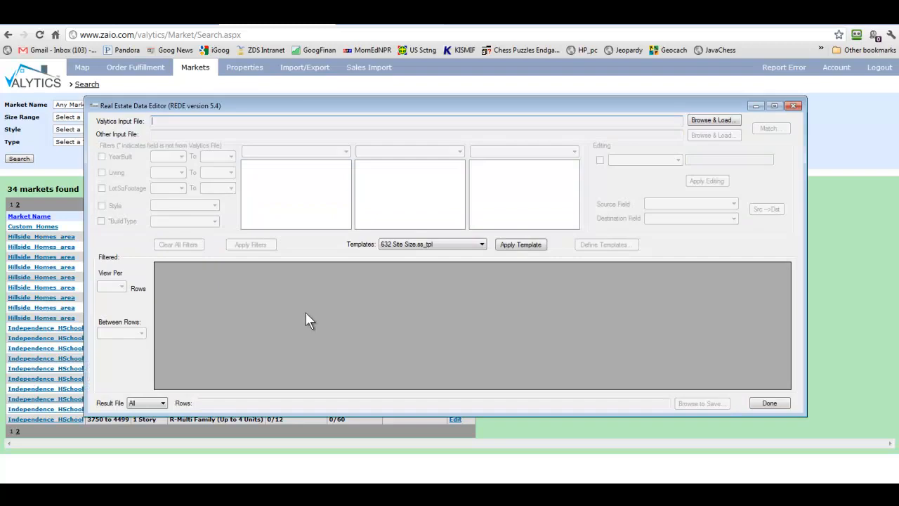
{"action": "left_click", "coordinate": [720, 124]}
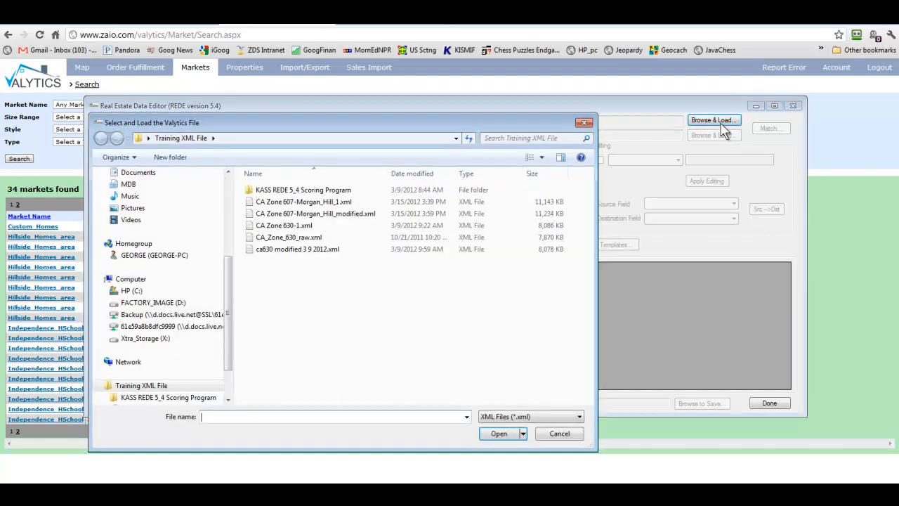
- Load CA_Zone_630_raw.xml's 8781 records into REDE, then minimize the editor
{"action": "double_click", "coordinate": [310, 238]}
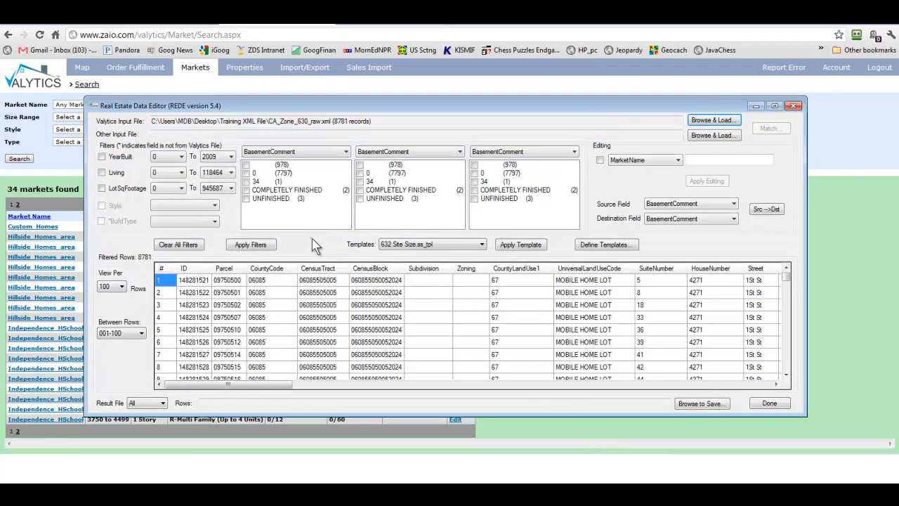
{"action": "left_click", "coordinate": [755, 106]}
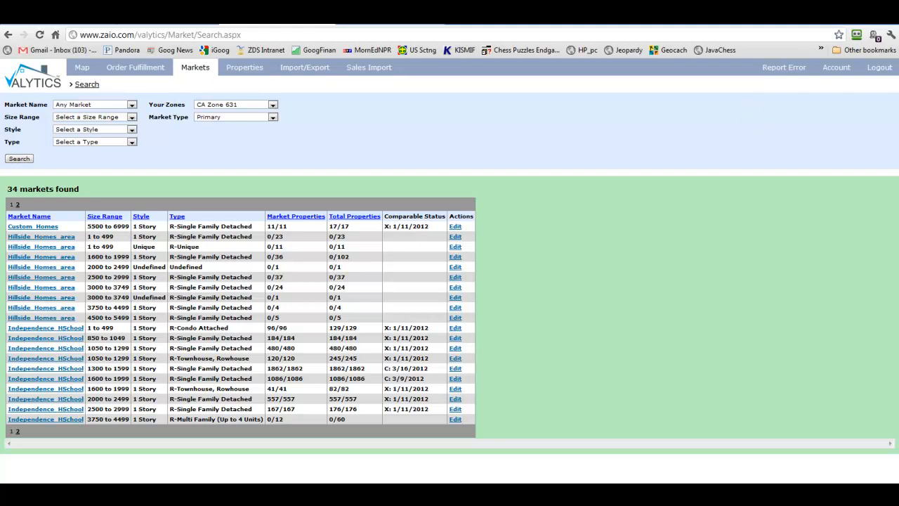
- Restore the REDE window showing CA_Zone_630_raw.xml with all 8781 rows
{"action": "left_click", "coordinate": [469, 480]}
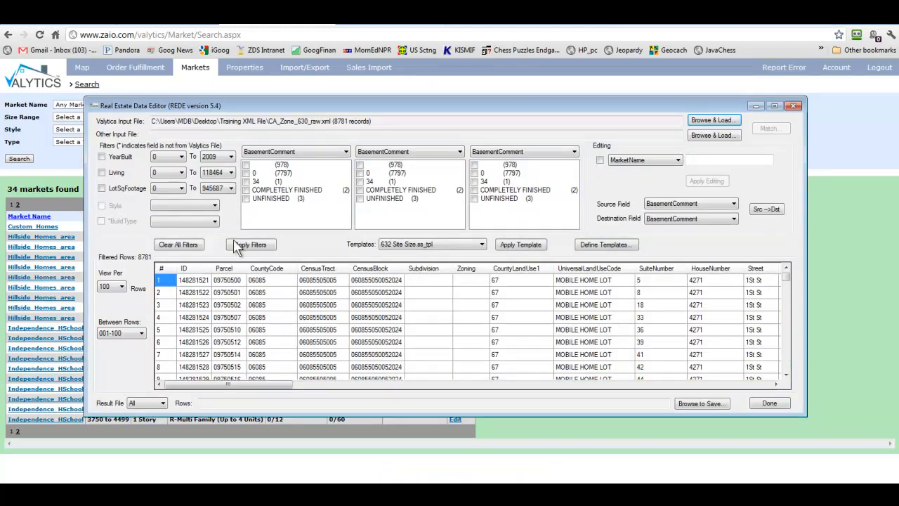
- Set REDE's first filter field to ExtrasComment
{"action": "left_click", "coordinate": [346, 151]}
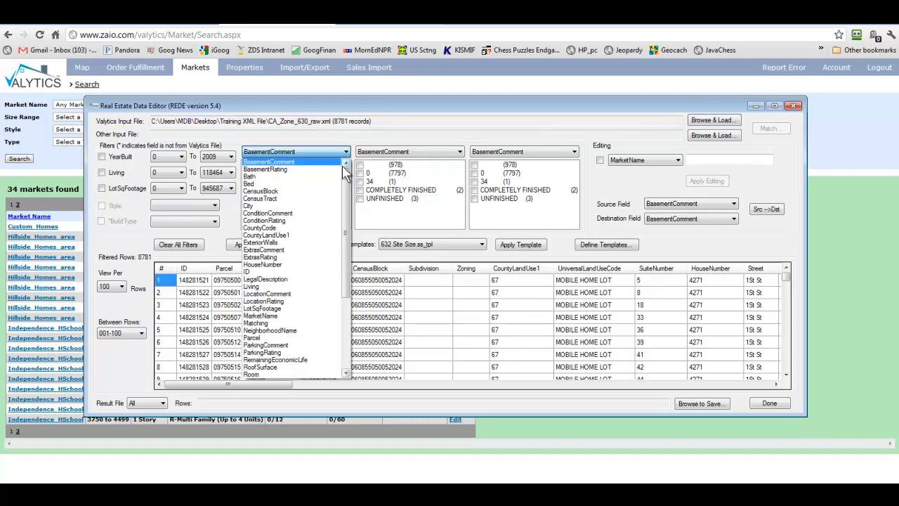
{"action": "left_click_drag", "start_coordinate": [345, 166], "coordinate": [346, 281]}
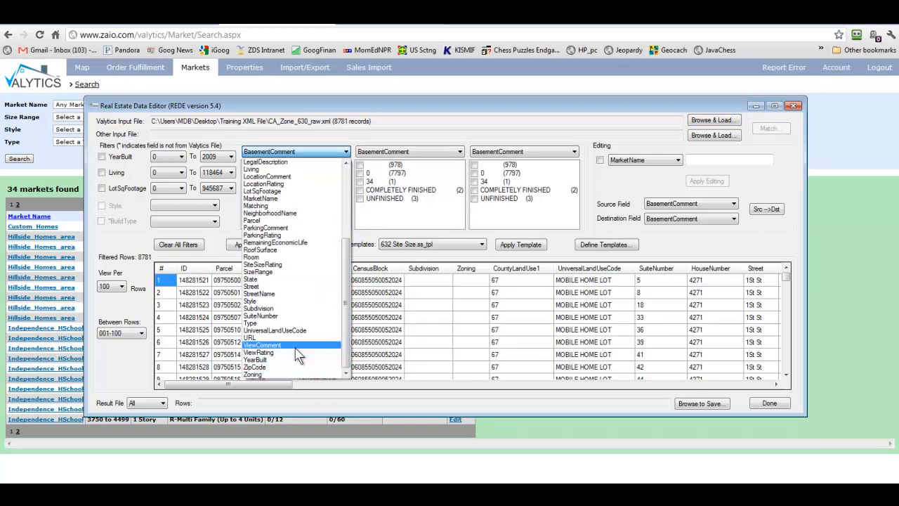
{"action": "scroll", "coordinate": [290, 294], "scroll_direction": "up", "scroll_amount": 3}
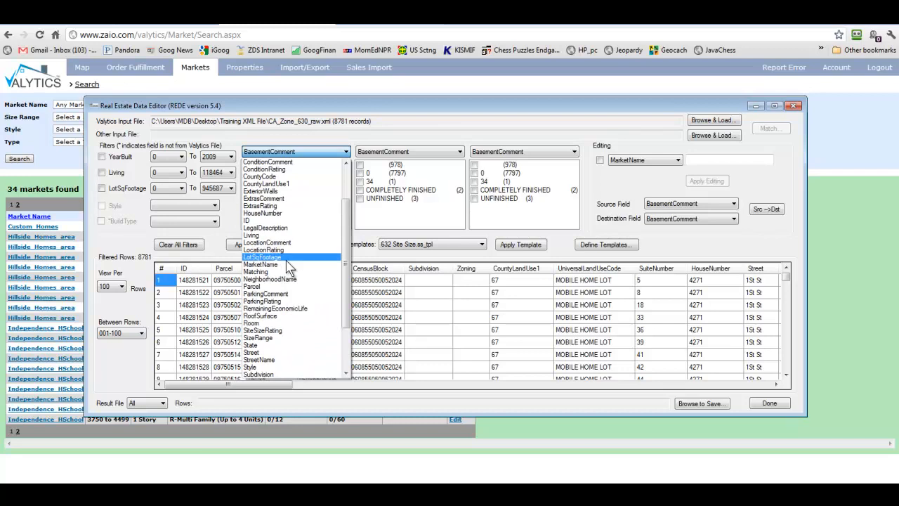
{"action": "left_click", "coordinate": [264, 199]}
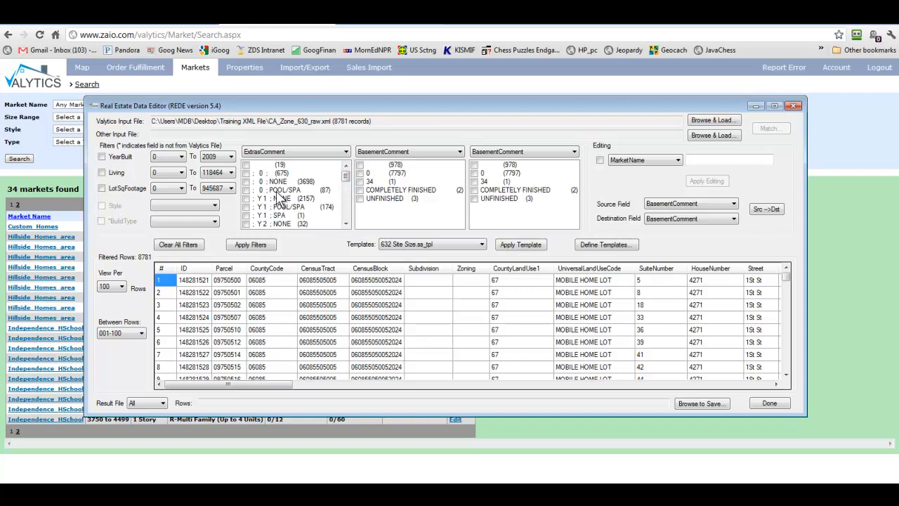
{"action": "mouse_move", "coordinate": [345, 176]}
{"action": "left_mouse_down"}
{"action": "mouse_move", "coordinate": [343, 223]}
{"action": "mouse_move", "coordinate": [342, 176]}
{"action": "left_mouse_up"}
{"action": "left_click", "coordinate": [346, 224]}
{"action": "left_click", "coordinate": [346, 224]}
{"action": "left_click", "coordinate": [347, 224]}
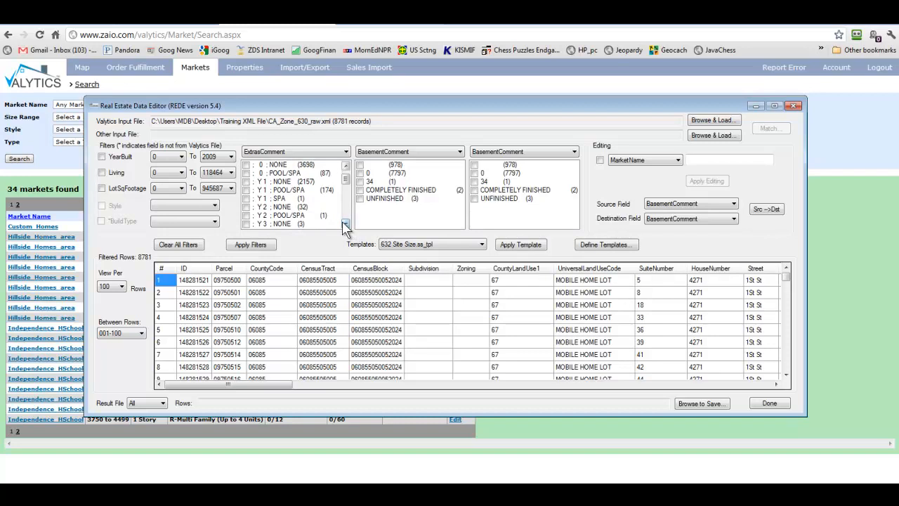
{"action": "left_click", "coordinate": [346, 224]}
{"action": "left_click", "coordinate": [346, 224]}
{"action": "left_click", "coordinate": [346, 224]}
{"action": "left_click", "coordinate": [346, 224]}
{"action": "left_click", "coordinate": [346, 224]}
{"action": "left_click", "coordinate": [346, 224]}
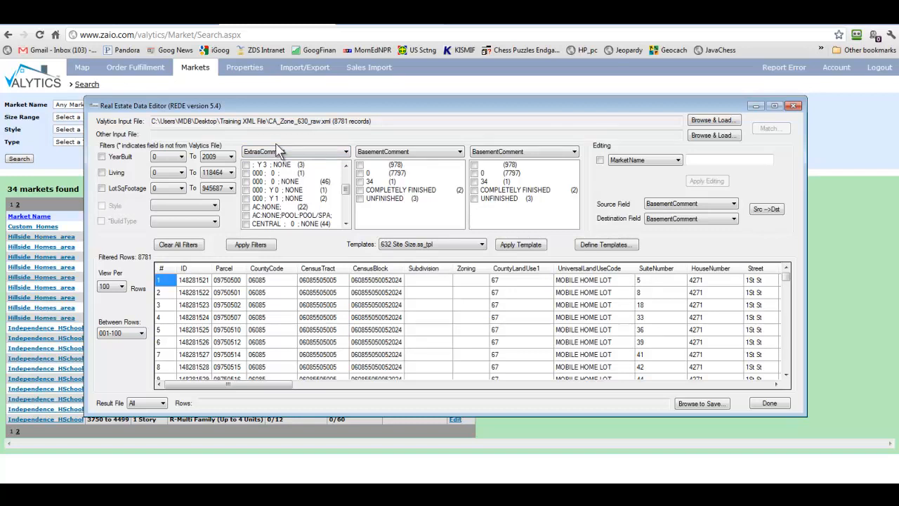
{"action": "left_click", "coordinate": [346, 165]}
{"action": "left_click", "coordinate": [346, 165]}
{"action": "left_click", "coordinate": [345, 165]}
{"action": "left_click", "coordinate": [345, 165]}
{"action": "left_click", "coordinate": [345, 165]}
{"action": "left_click", "coordinate": [346, 166]}
{"action": "left_click", "coordinate": [345, 167]}
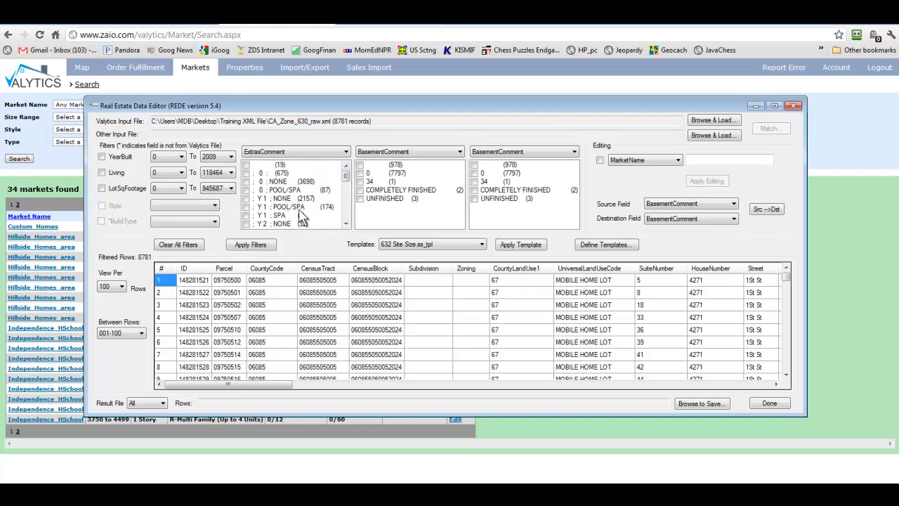
{"action": "left_click", "coordinate": [345, 223]}
{"action": "left_click", "coordinate": [346, 223]}
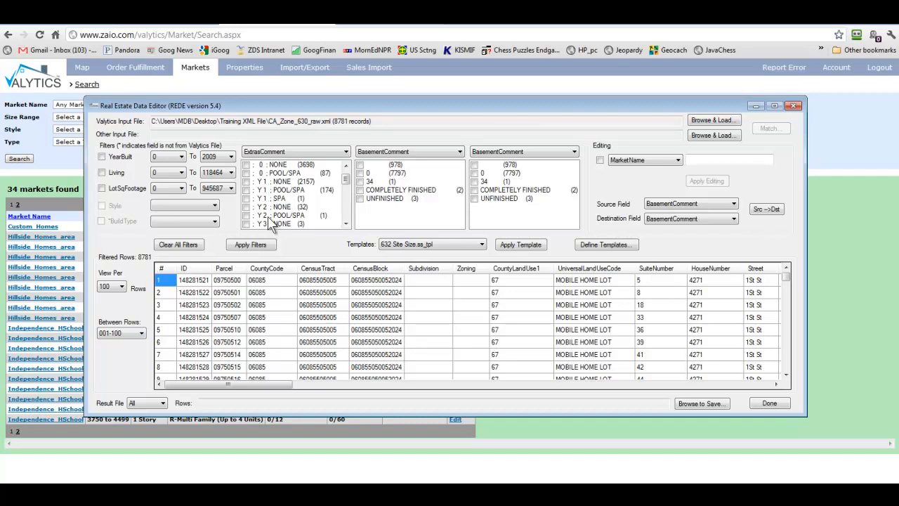
{"action": "left_click", "coordinate": [345, 224]}
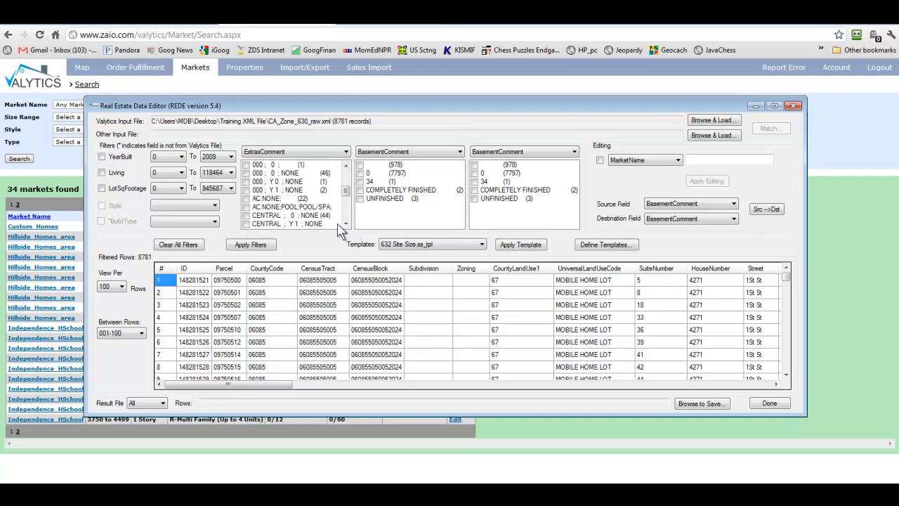
{"action": "left_click", "coordinate": [345, 223]}
{"action": "left_click", "coordinate": [345, 223]}
{"action": "left_click", "coordinate": [345, 223]}
{"action": "left_click", "coordinate": [345, 223]}
{"action": "left_click", "coordinate": [346, 224]}
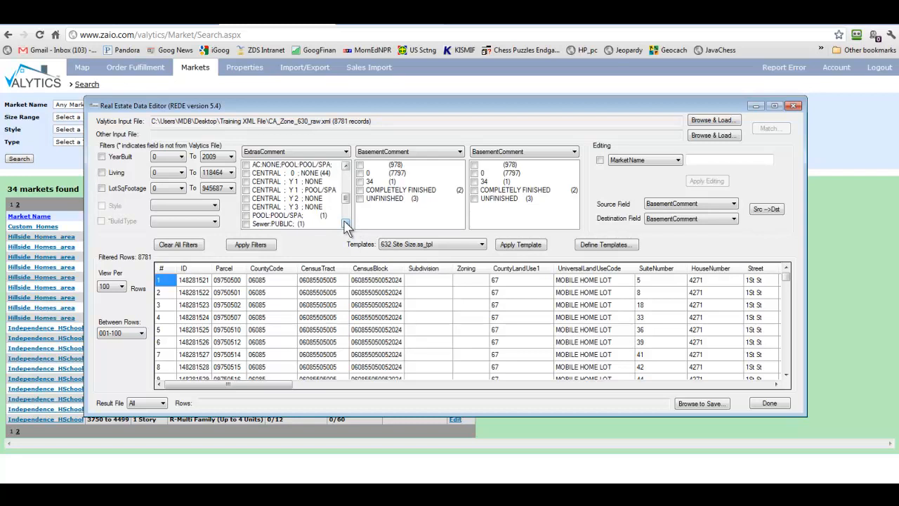
{"action": "left_click", "coordinate": [346, 224]}
{"action": "left_click", "coordinate": [346, 223]}
{"action": "left_click", "coordinate": [345, 223]}
{"action": "left_click", "coordinate": [346, 224]}
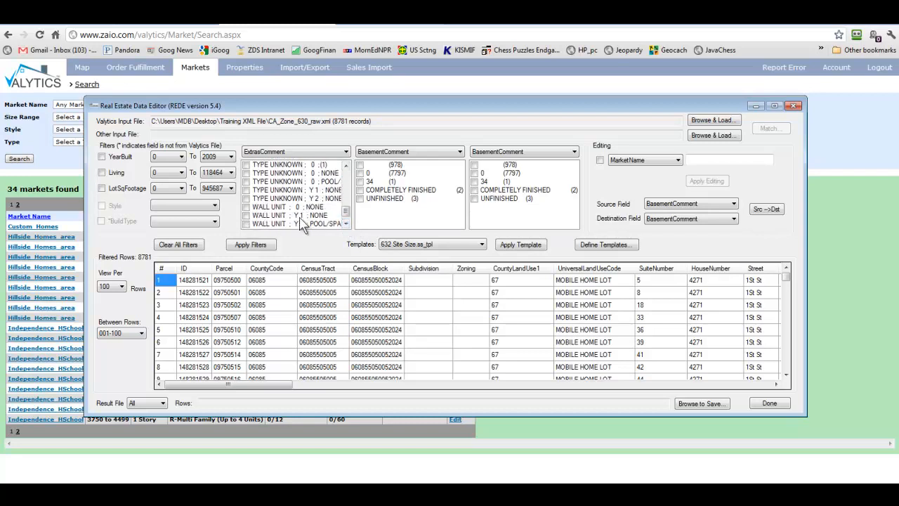
{"action": "left_click", "coordinate": [345, 223]}
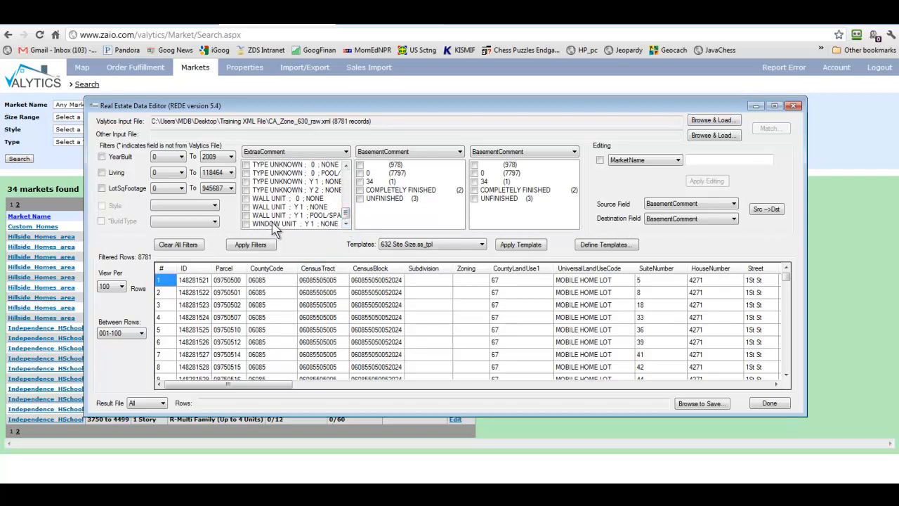
{"action": "scroll", "coordinate": [350, 177], "scroll_direction": "up", "scroll_amount": 5}
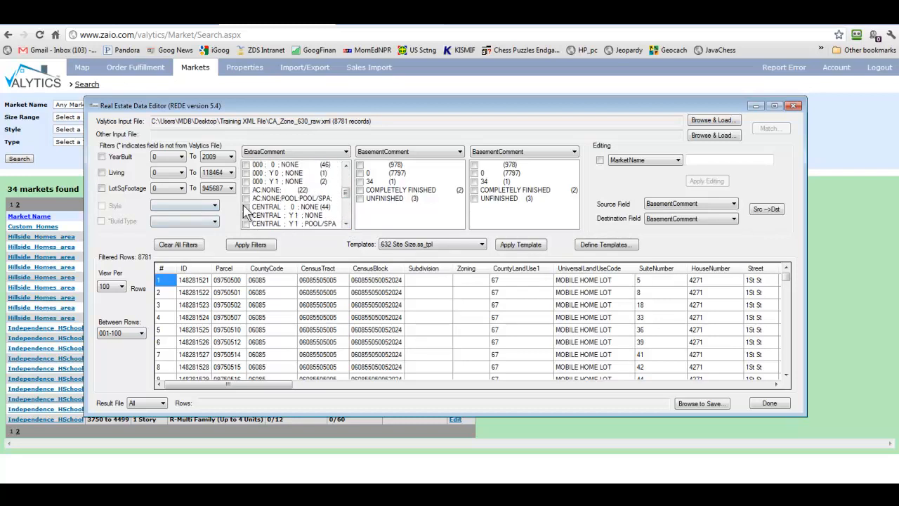
- Filter on CENTRAL ; Y 1 ; POOL/SPA under ExtrasComment and enlarge the editor window
{"action": "left_click", "coordinate": [246, 223]}
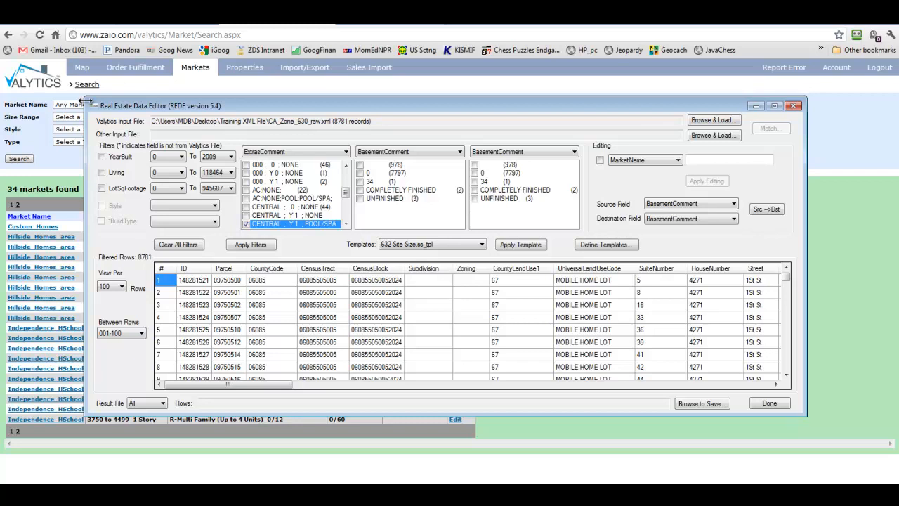
{"action": "left_click_drag", "start_coordinate": [98, 107], "coordinate": [24, 42]}
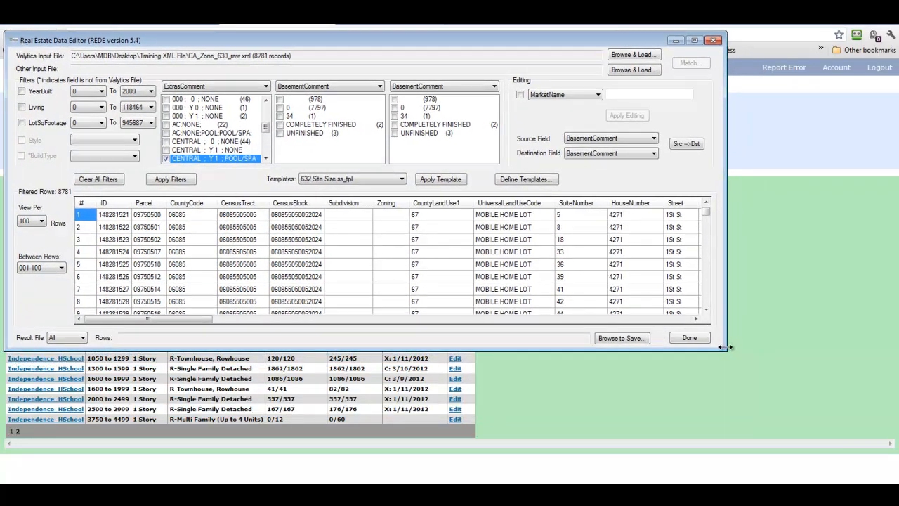
{"action": "left_click_drag", "start_coordinate": [726, 348], "coordinate": [877, 465]}
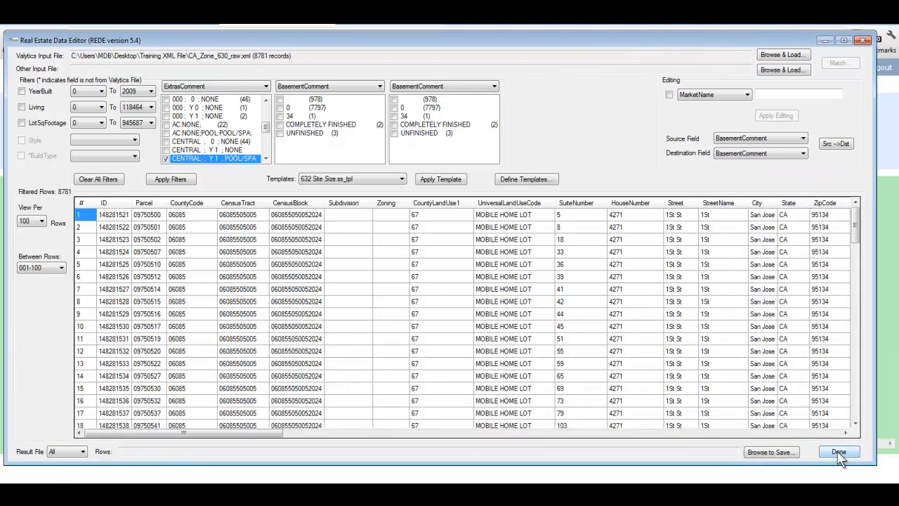
- Set the second filter's field to Zoning, listing values like A-PD (3976)
{"action": "left_click", "coordinate": [380, 86]}
{"action": "left_click_drag", "start_coordinate": [384, 105], "coordinate": [385, 210]}
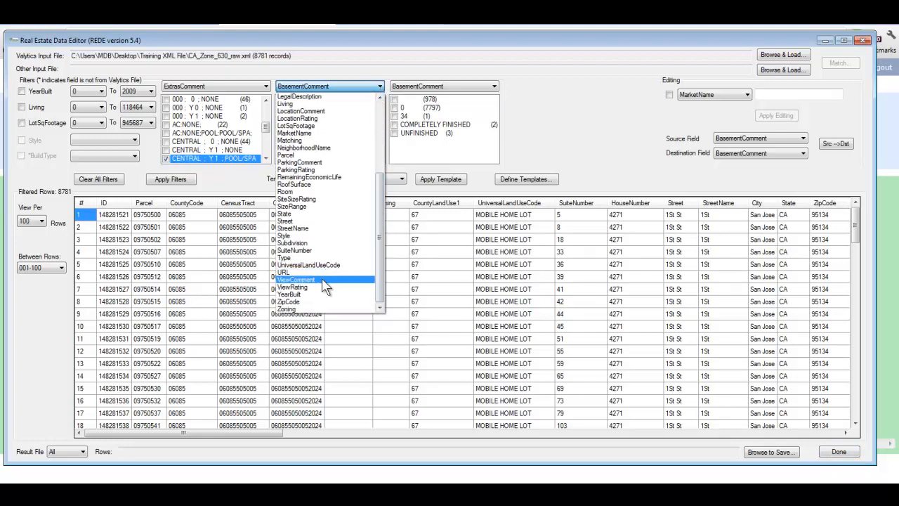
{"action": "left_click", "coordinate": [288, 308]}
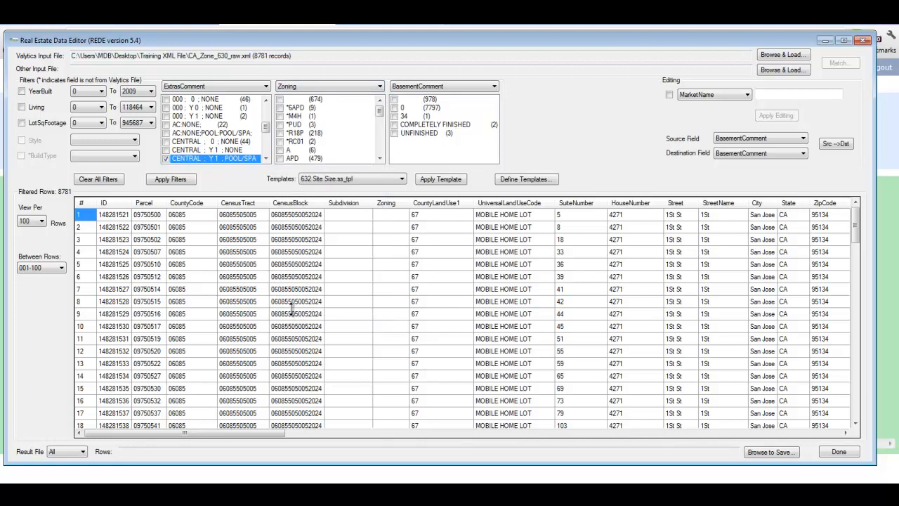
{"action": "left_click", "coordinate": [380, 159]}
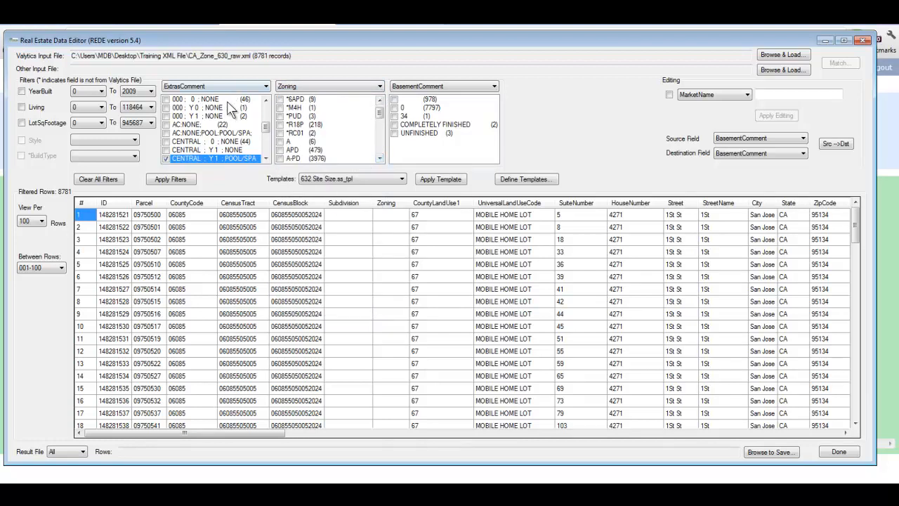
- Minimize REDE to show Valytics' 34 markets for CA Zone 631 Primary
{"action": "left_click", "coordinate": [825, 41]}
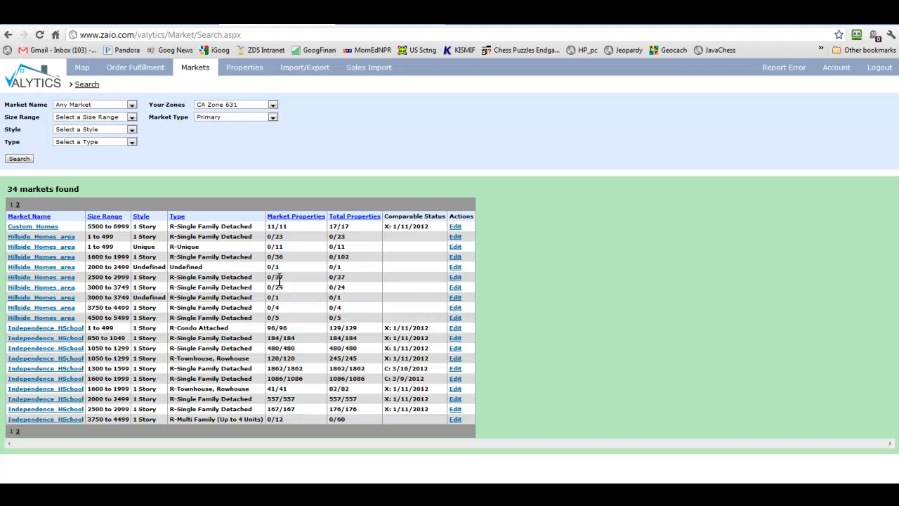
- Open the Hillside_Homes_area 2500 to 2999 market and go to its Combine page
{"action": "left_click", "coordinate": [30, 279]}
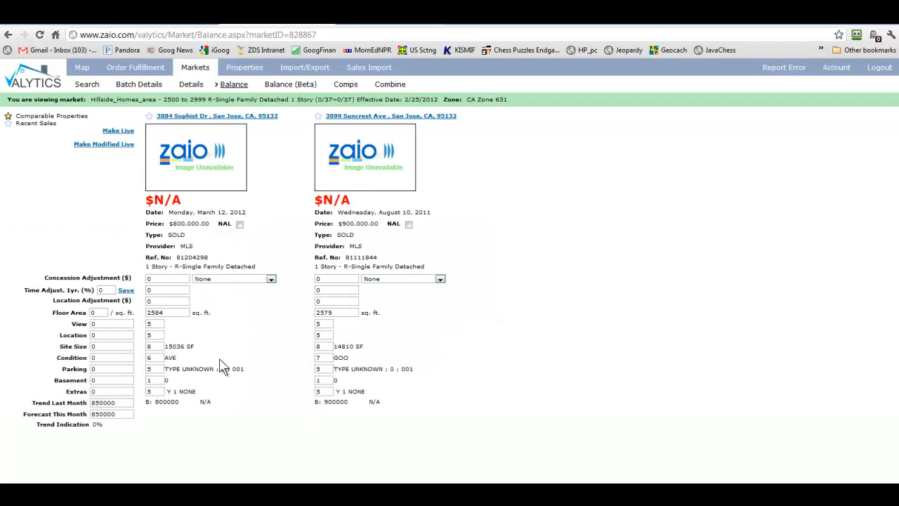
{"action": "left_click", "coordinate": [392, 85]}
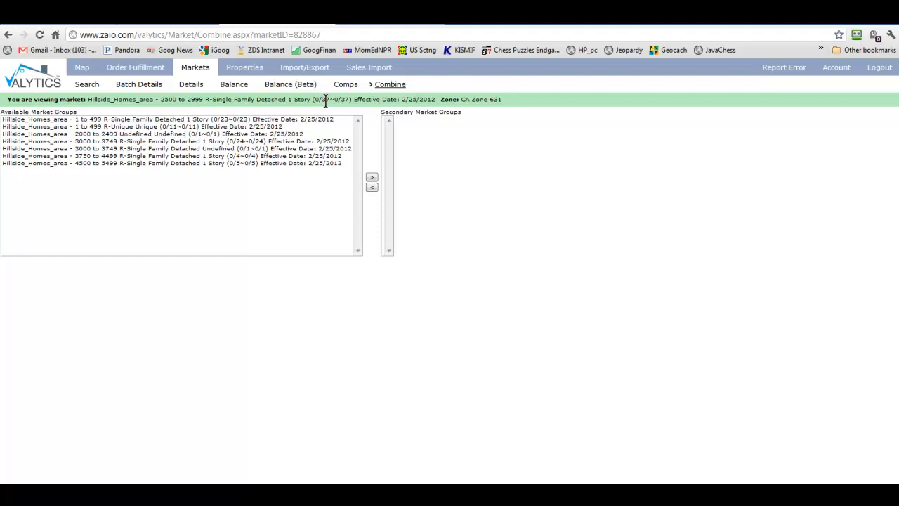
{"action": "left_click", "coordinate": [108, 135]}
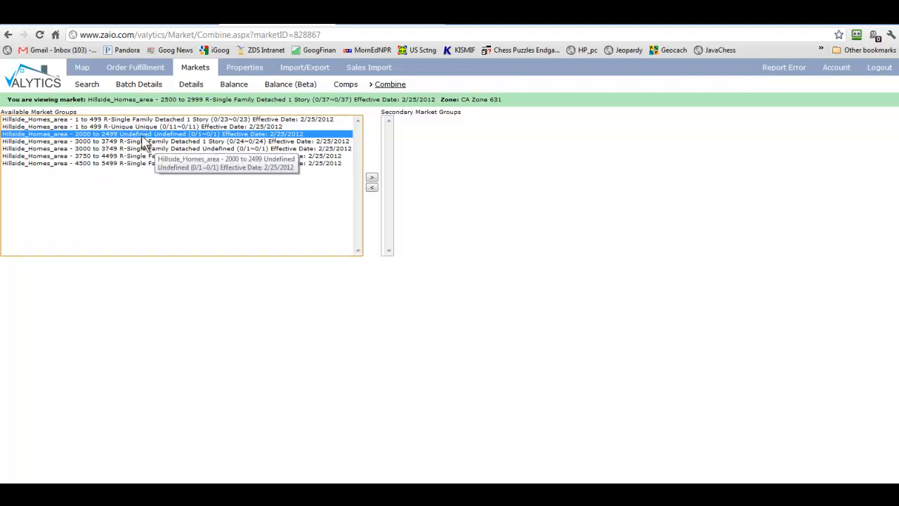
{"action": "left_click", "coordinate": [140, 142]}
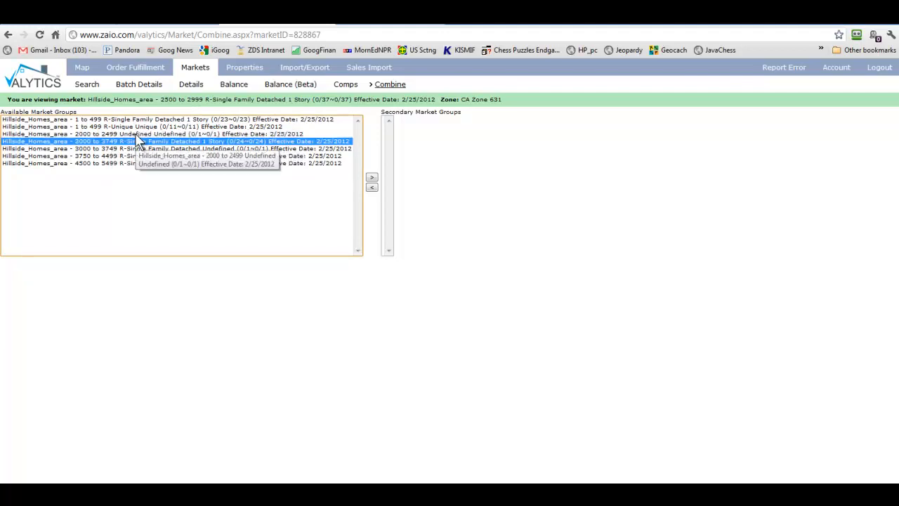
{"action": "left_click", "coordinate": [372, 181]}
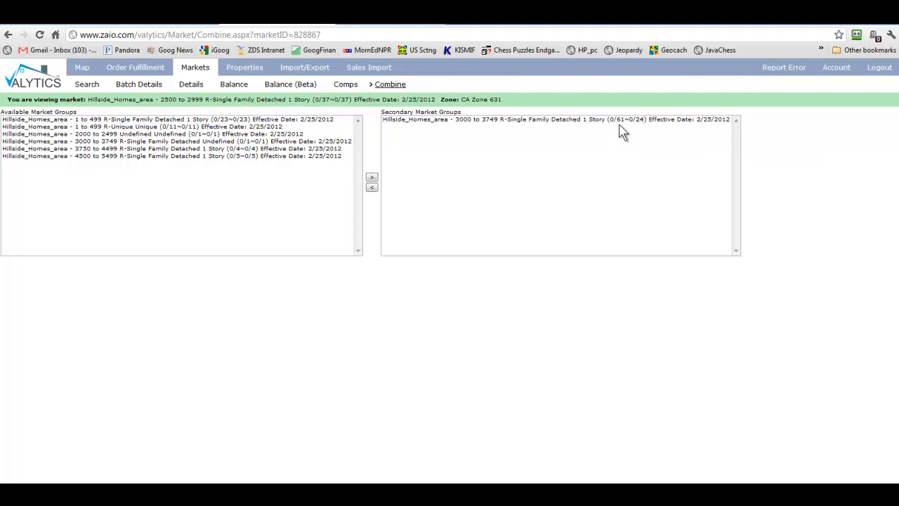
{"action": "left_click", "coordinate": [129, 142]}
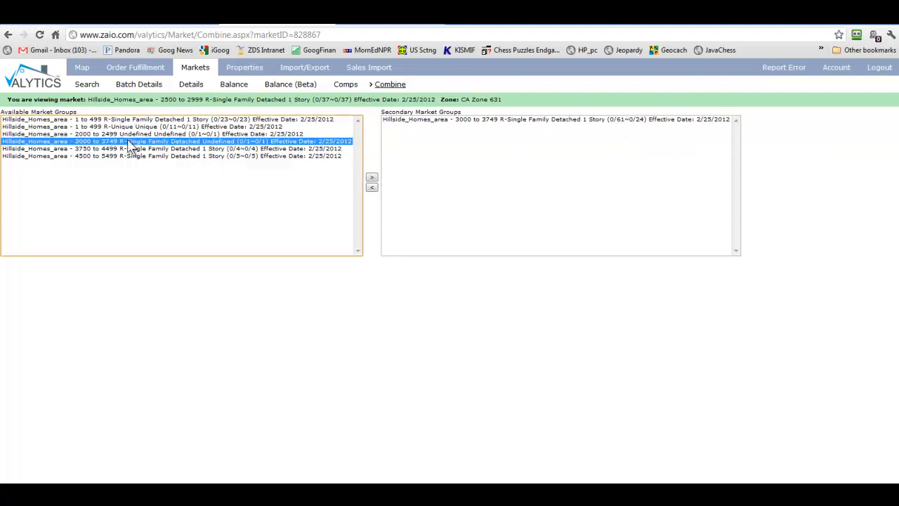
{"action": "left_click", "coordinate": [372, 181]}
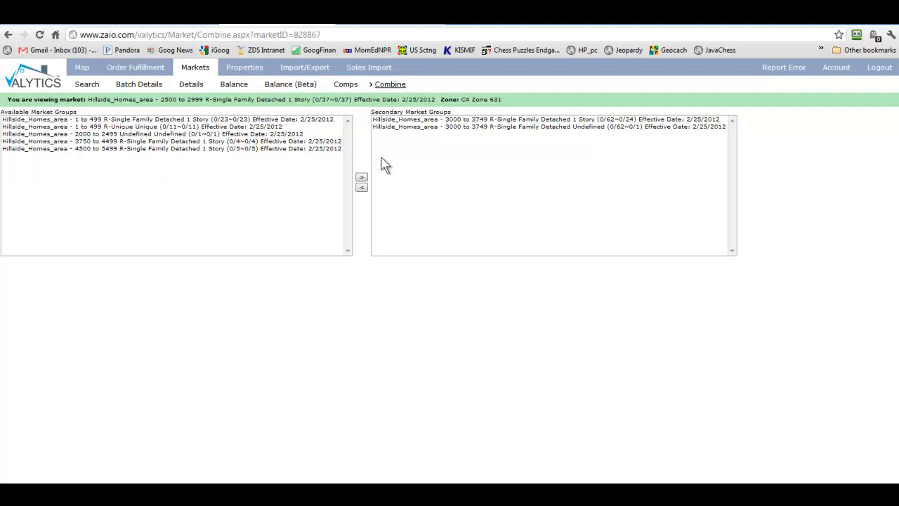
{"action": "left_click", "coordinate": [416, 126]}
{"action": "left_click", "coordinate": [362, 188]}
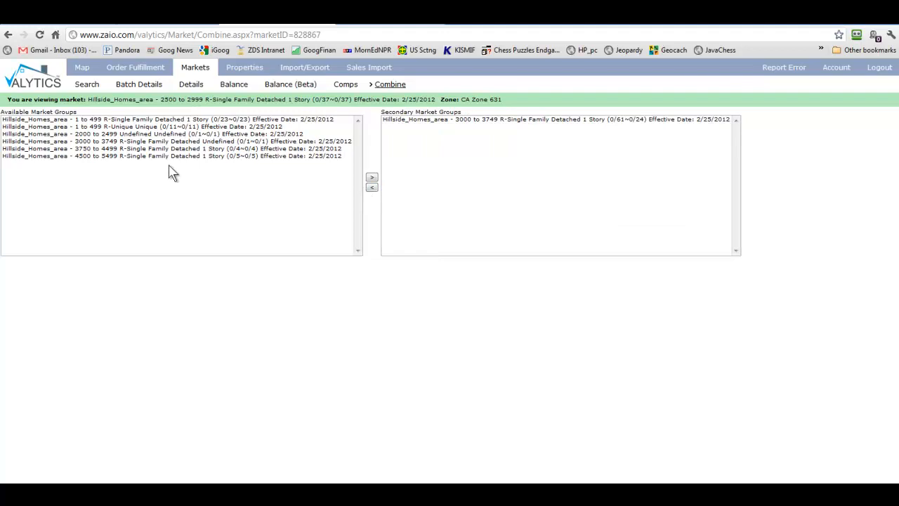
- Move the 3000 to 3749 Undefined group into the secondary groups, then restore REDE
{"action": "left_click", "coordinate": [119, 142]}
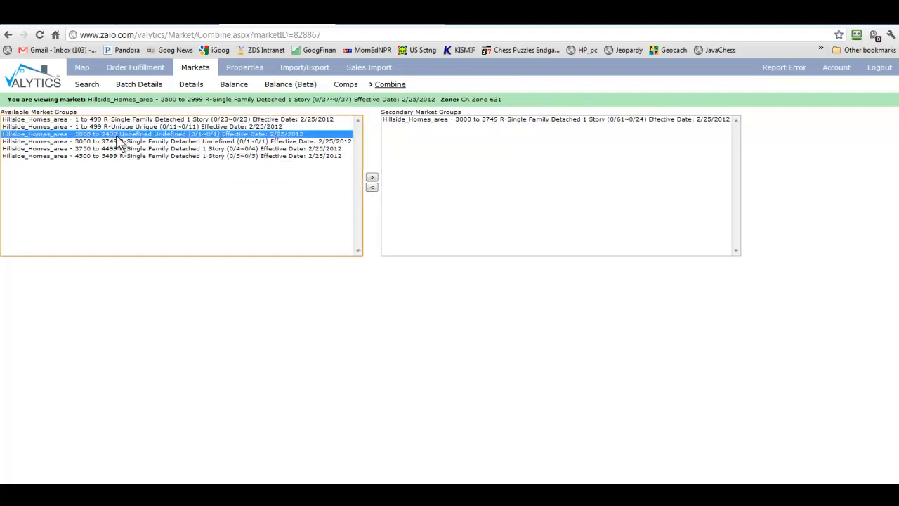
{"action": "left_click", "coordinate": [372, 178]}
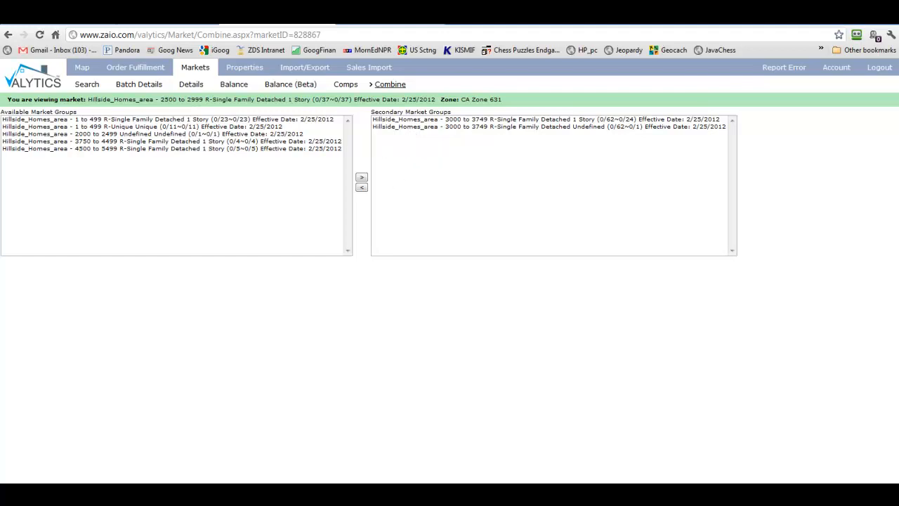
{"action": "left_click", "coordinate": [414, 494]}
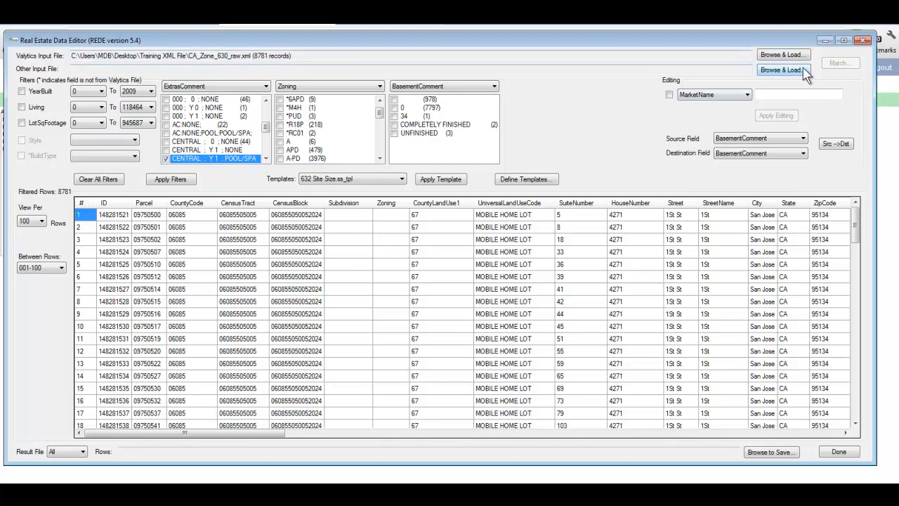
- Minimize REDE to return to Valytics' CA Zone 631 Primary market results
{"action": "left_click", "coordinate": [825, 40]}
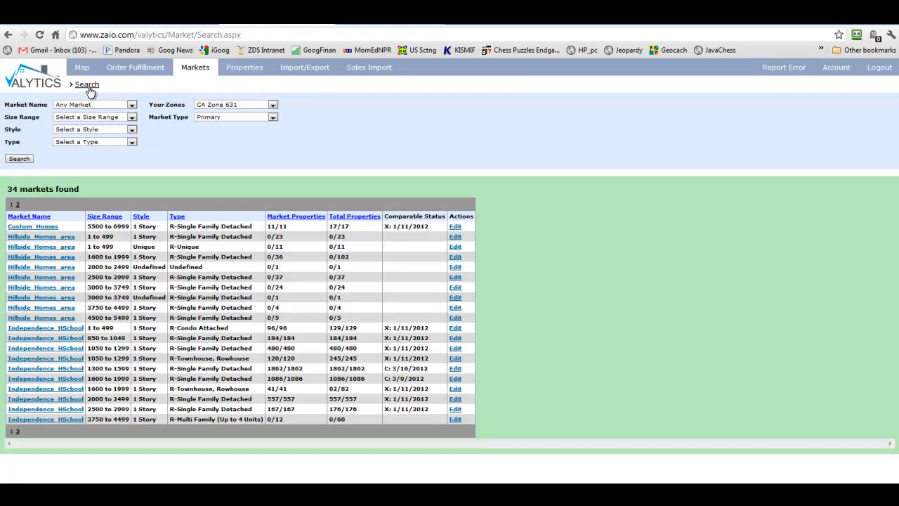
- Rerun the market search and confirm the 2500 to 2999 row now shows 0/62
{"action": "left_click", "coordinate": [21, 160]}
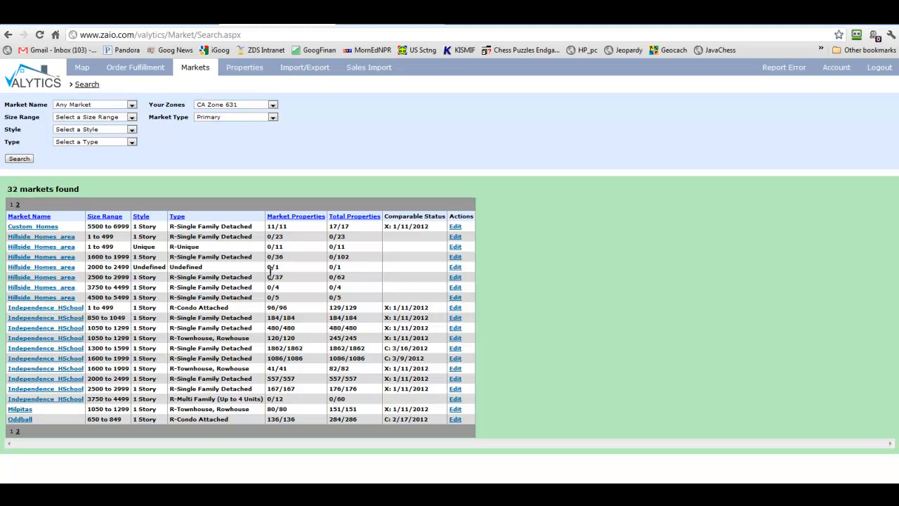
{"action": "left_click_drag", "start_coordinate": [87, 276], "coordinate": [376, 273]}
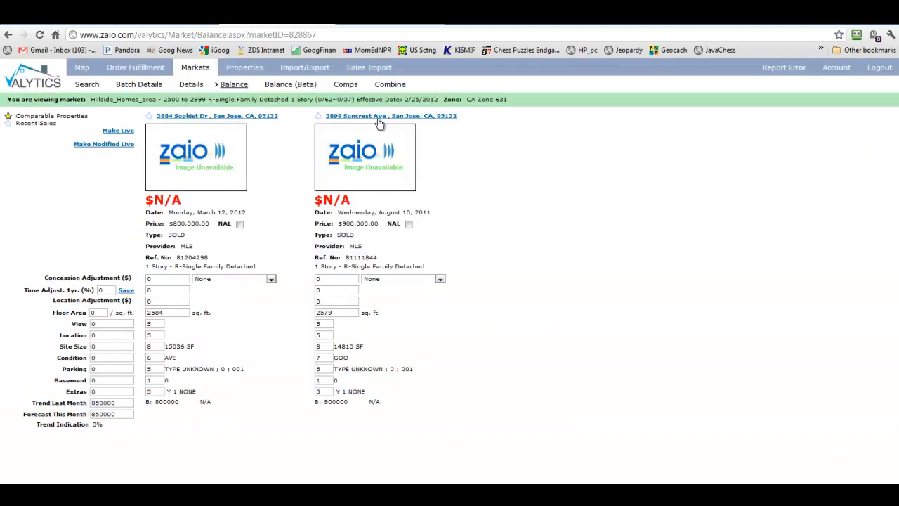
- Return to Combine, then switch to the Map page of CA zones over Milpitas and San Jose
{"action": "left_click", "coordinate": [389, 85]}
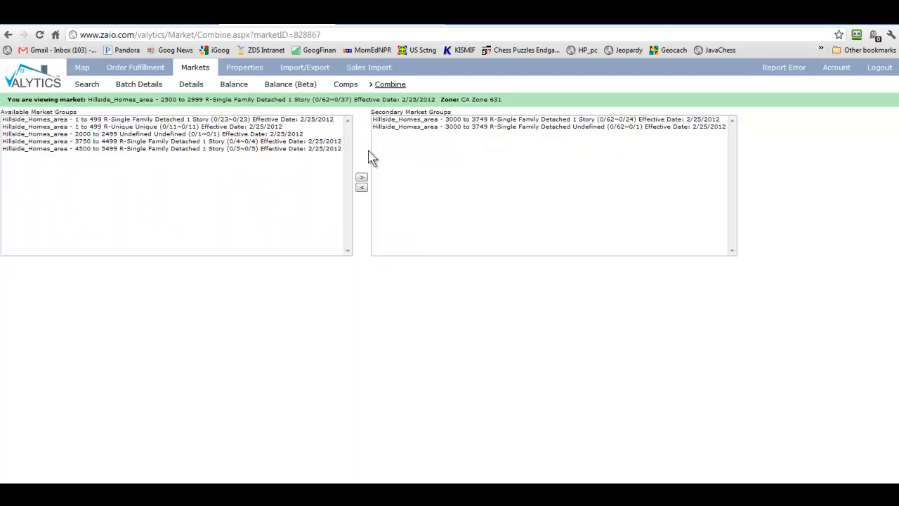
{"action": "left_click", "coordinate": [84, 70]}
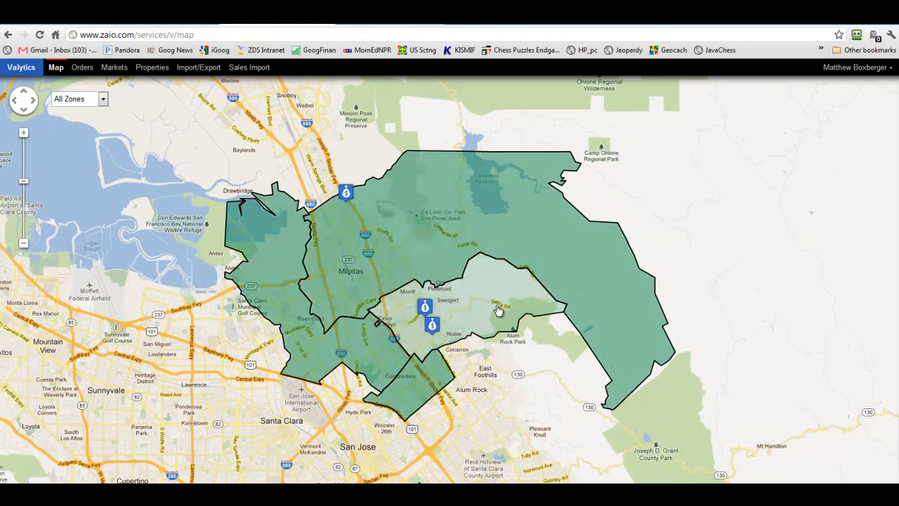
- Zoom into CA Zone 631 and delete the Hillside_Homes_area polygon
{"action": "left_click", "coordinate": [497, 310]}
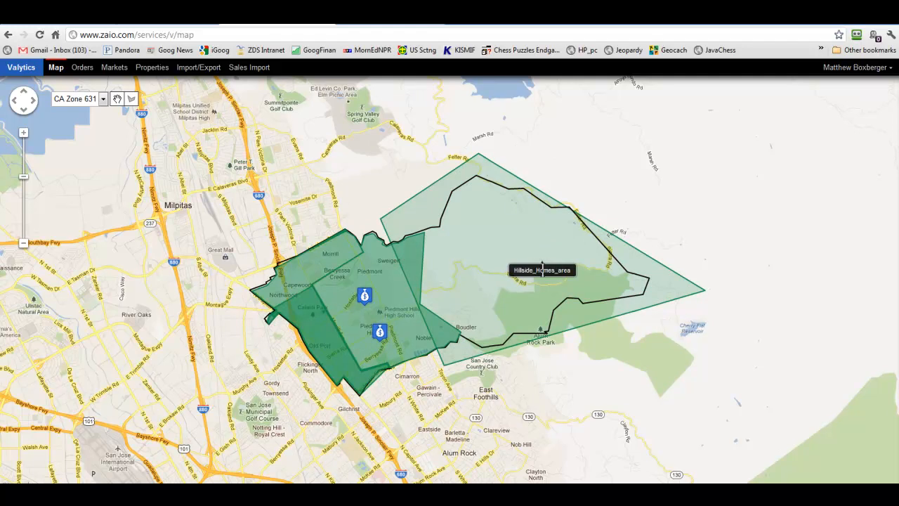
{"action": "right_click", "coordinate": [519, 254]}
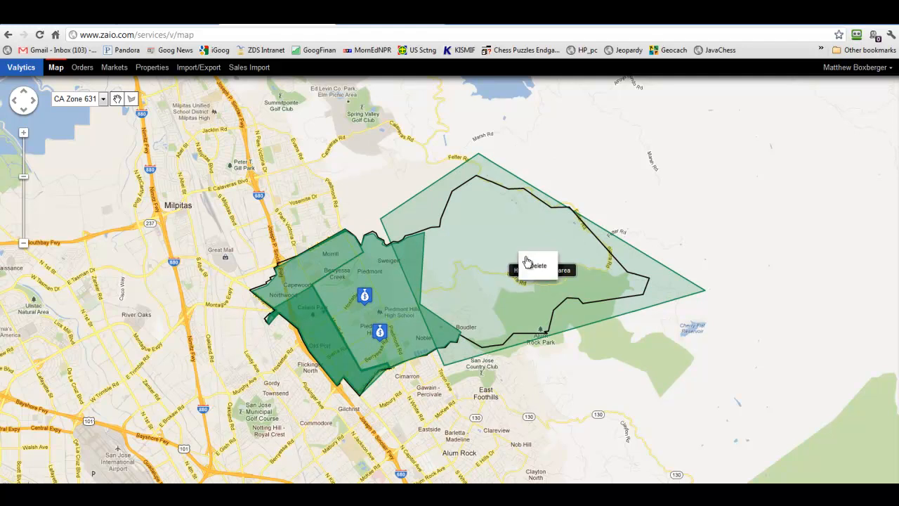
{"action": "left_click", "coordinate": [532, 267]}
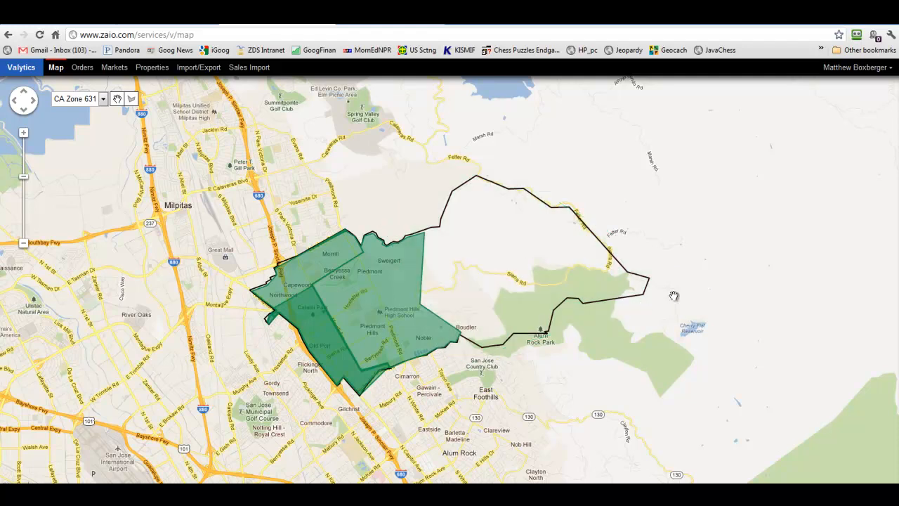
- Draw a new four-cornered area polygon around the old Hillside_Homes_area outline and close it
{"action": "left_click", "coordinate": [132, 100]}
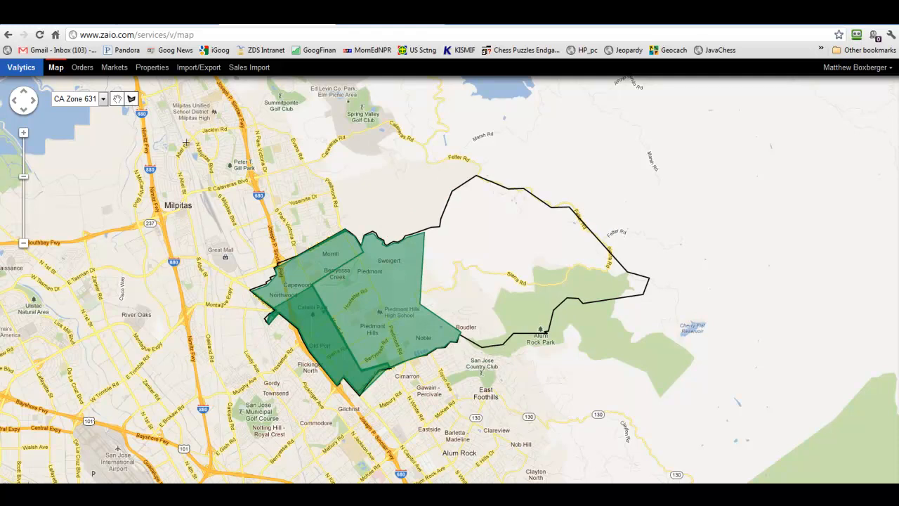
{"action": "left_click", "coordinate": [410, 204]}
{"action": "left_click", "coordinate": [423, 379]}
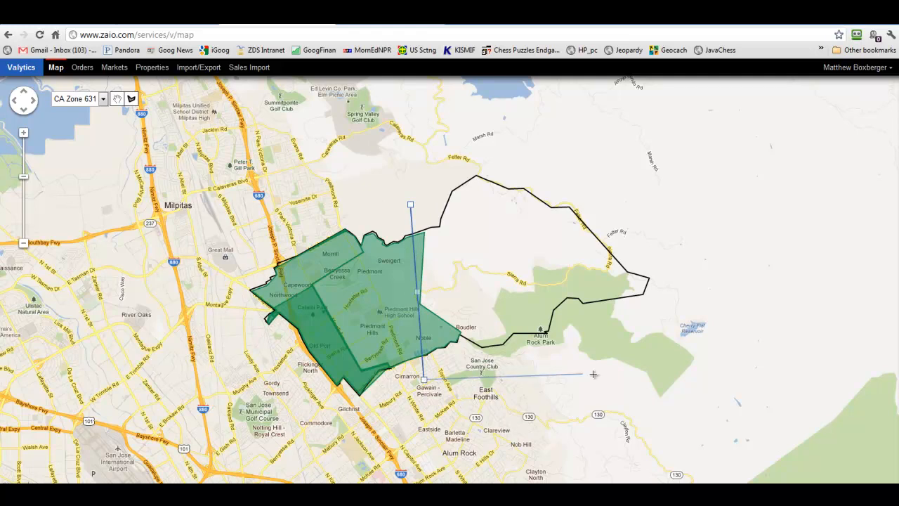
{"action": "left_click", "coordinate": [698, 365]}
{"action": "left_click", "coordinate": [649, 150]}
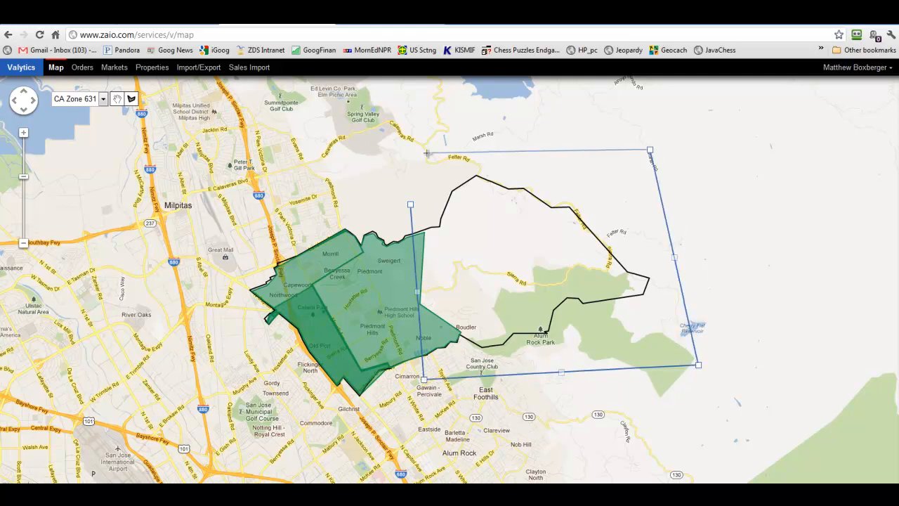
{"action": "mouse_move", "coordinate": [411, 205]}
{"action": "left_mouse_down"}
{"action": "mouse_move", "coordinate": [416, 160]}
{"action": "mouse_move", "coordinate": [416, 200]}
{"action": "left_mouse_up"}
{"action": "left_click", "coordinate": [413, 155]}
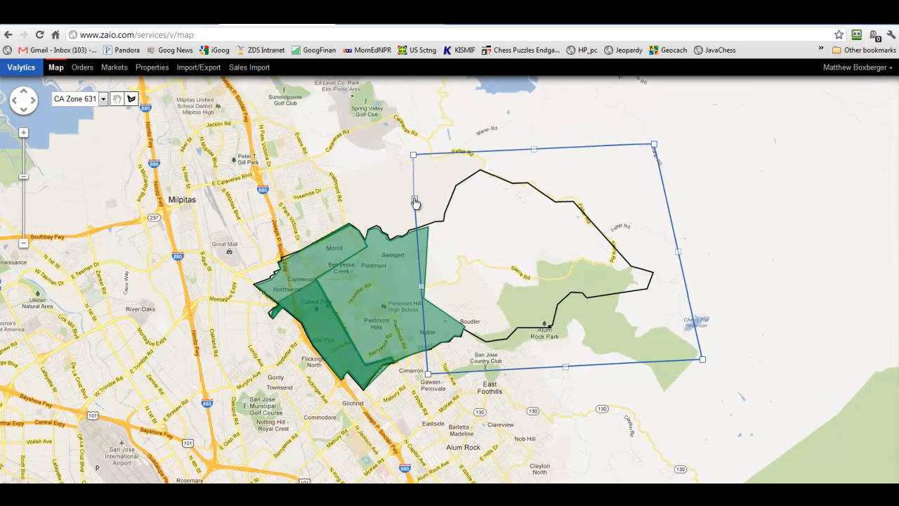
{"action": "left_click", "coordinate": [415, 199]}
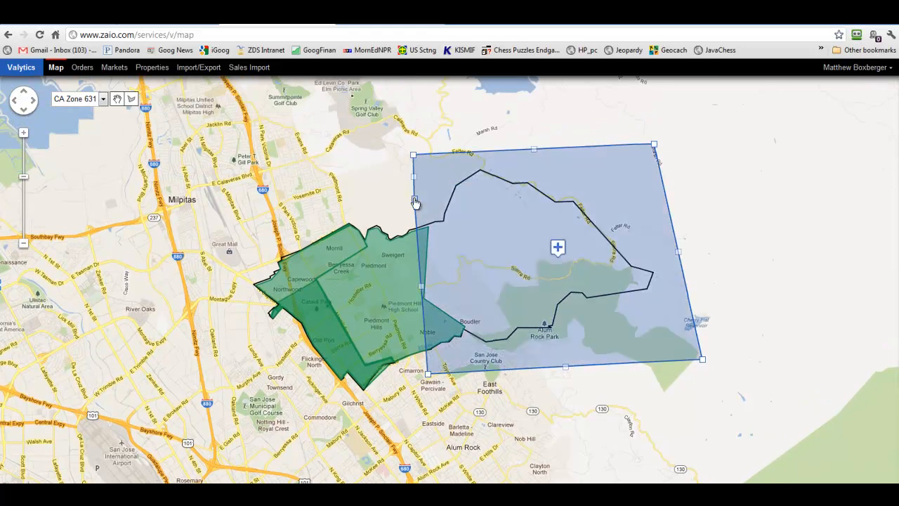
- Name the drawn shape's market 'Hillside for Matt' and save it
{"action": "left_click", "coordinate": [558, 250]}
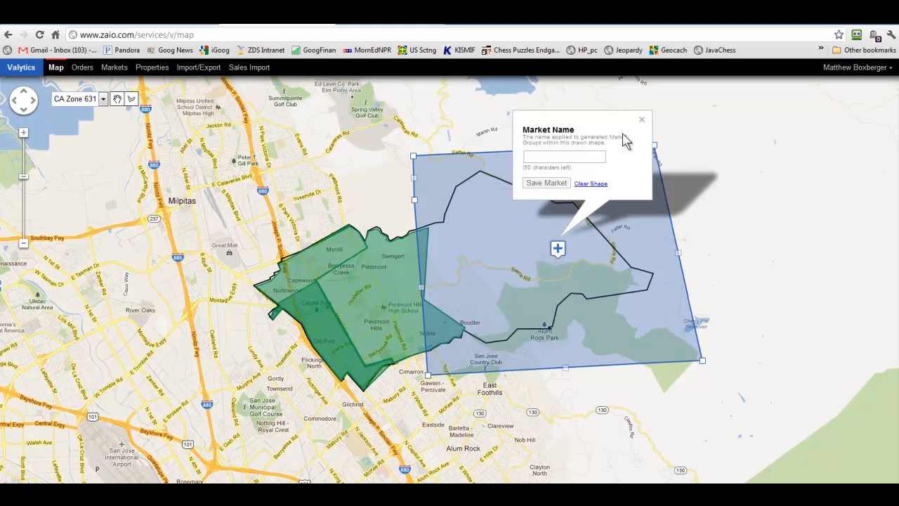
{"action": "left_click", "coordinate": [641, 120]}
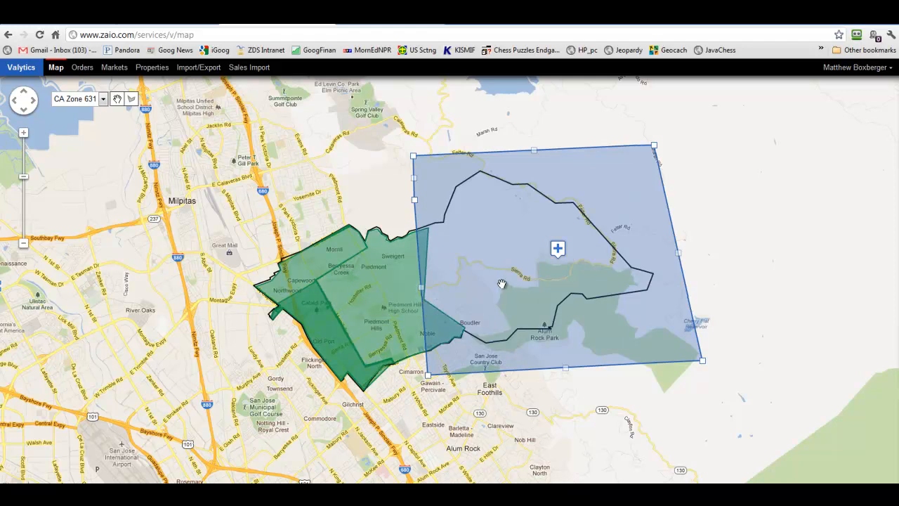
{"action": "left_click", "coordinate": [558, 248]}
{"action": "left_click", "coordinate": [531, 155]}
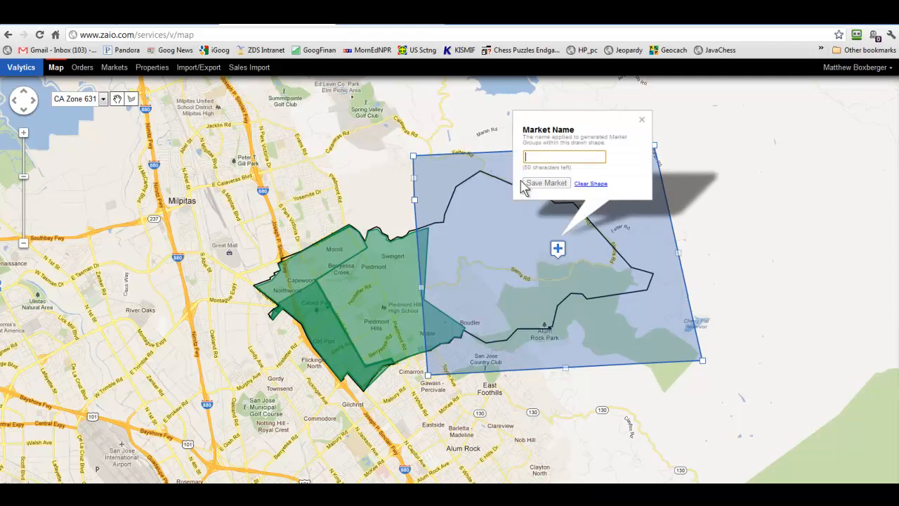
{"action": "type", "text": "Hillside for Matt"}
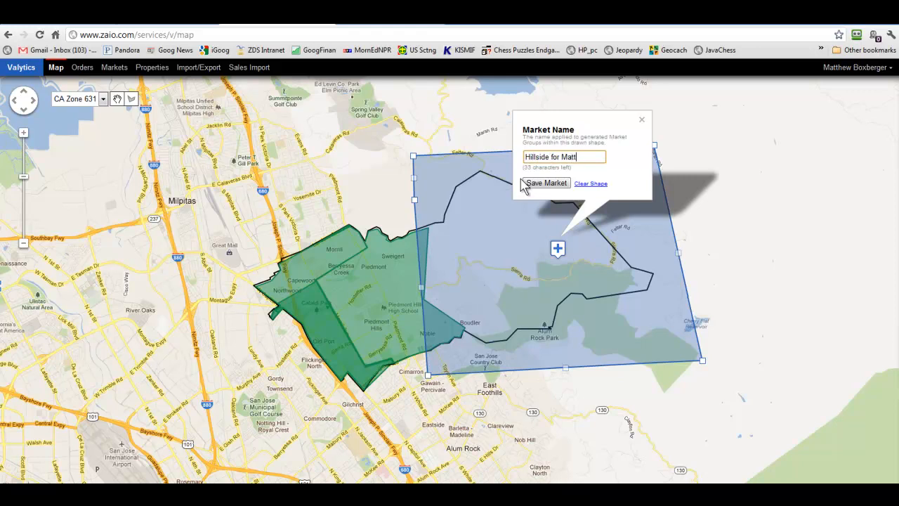
{"action": "left_click", "coordinate": [535, 185]}
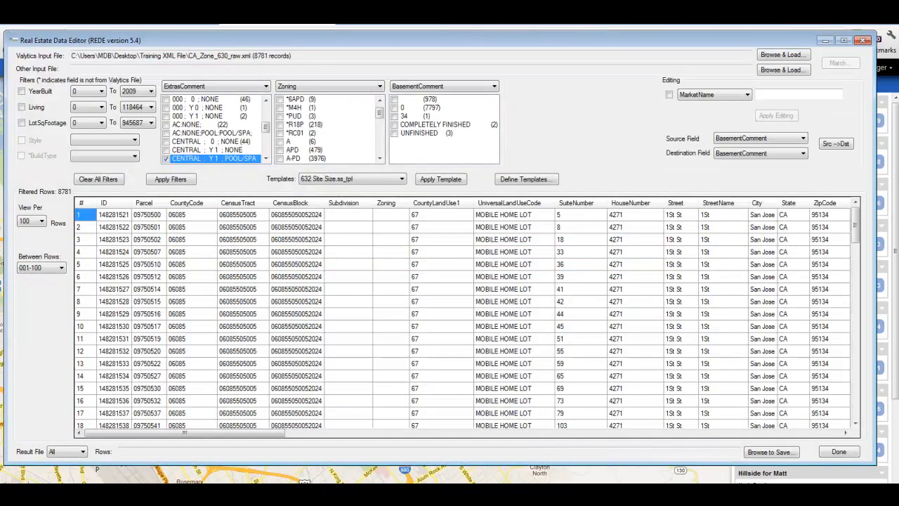
- Choose Style as the bulk-edit field and list its values (1 Story, Mobile Home, Split Level)
{"action": "left_click", "coordinate": [724, 98]}
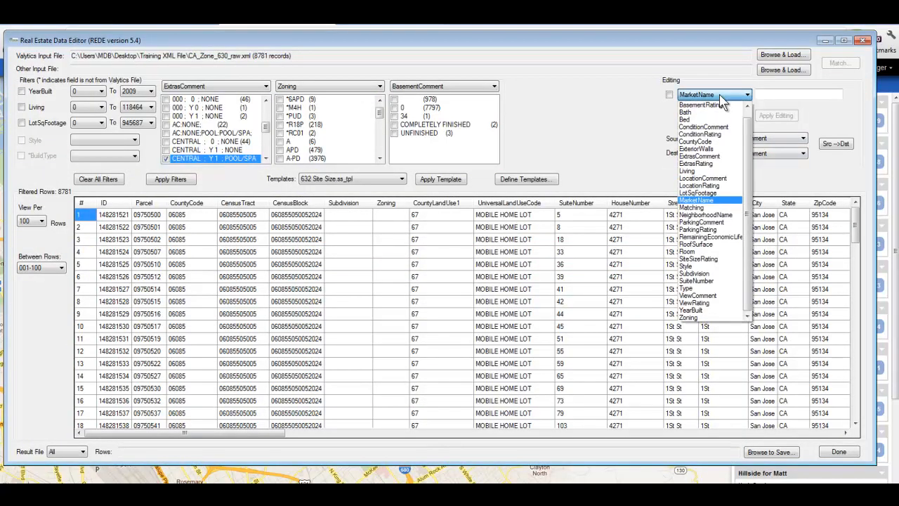
{"action": "left_click", "coordinate": [701, 268]}
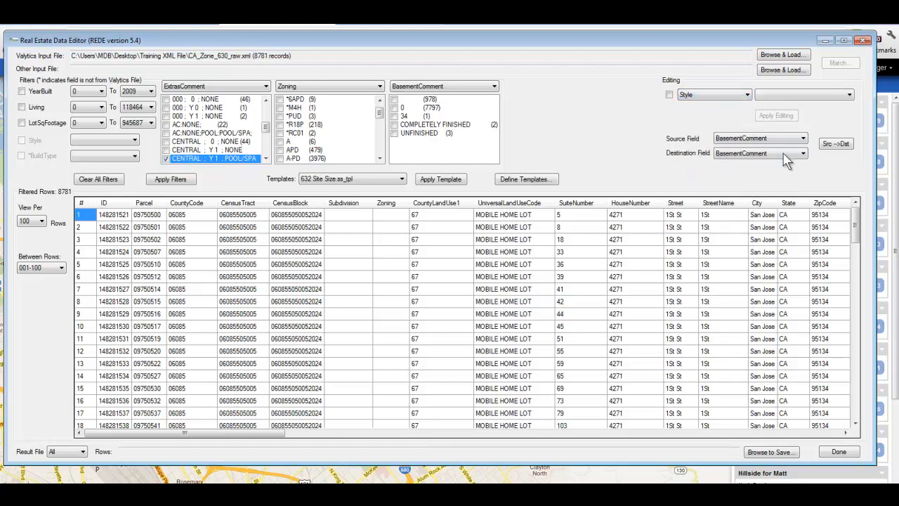
{"action": "left_click", "coordinate": [772, 97]}
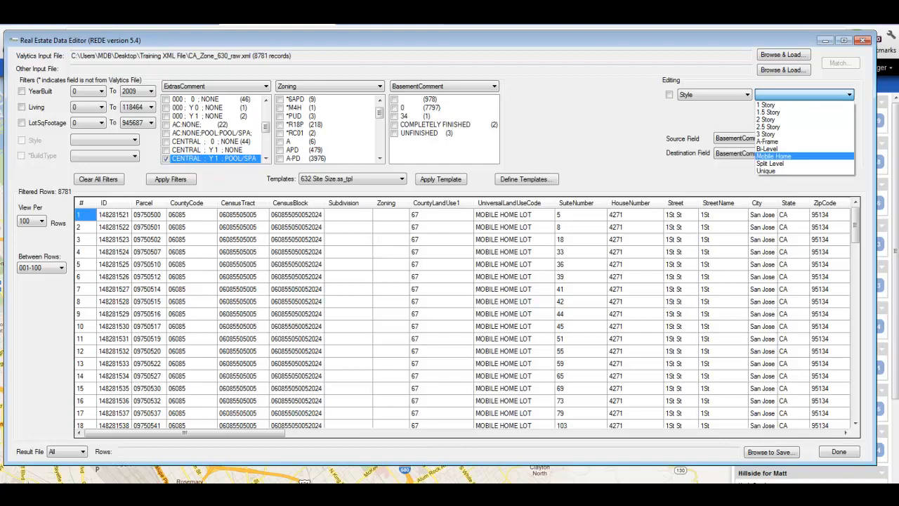
{"action": "left_click", "coordinate": [66, 483]}
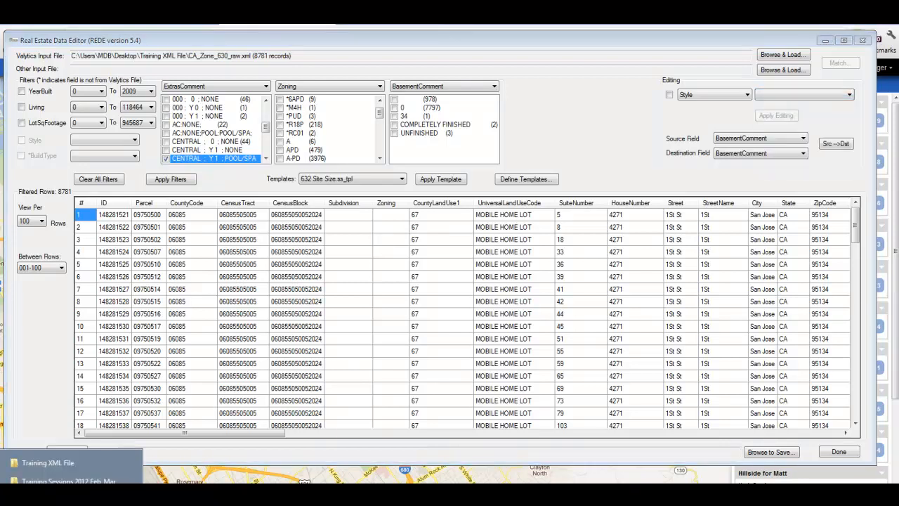
{"action": "left_click", "coordinate": [36, 461]}
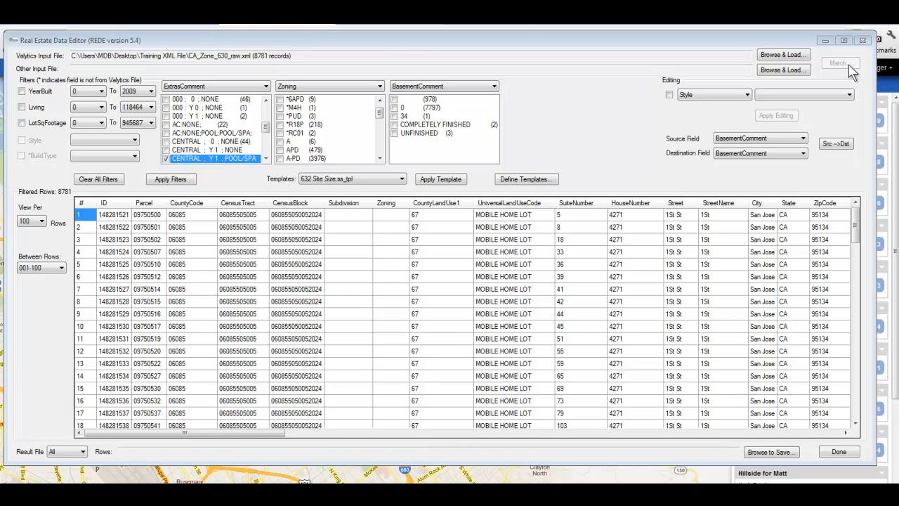
- Close REDE and bring the KASS REDE 5_4 Scoring Program folder window into view
{"action": "left_click", "coordinate": [863, 41]}
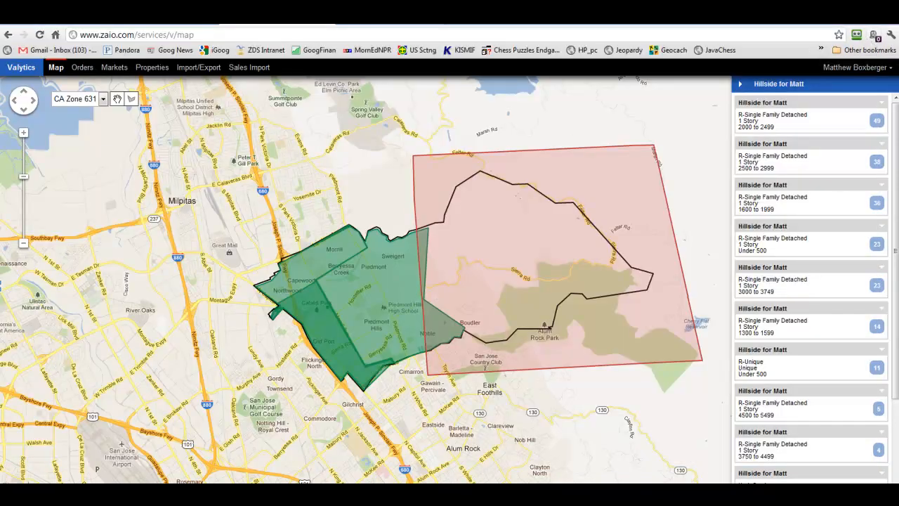
{"action": "left_click_drag", "start_coordinate": [0, 91], "coordinate": [495, 129]}
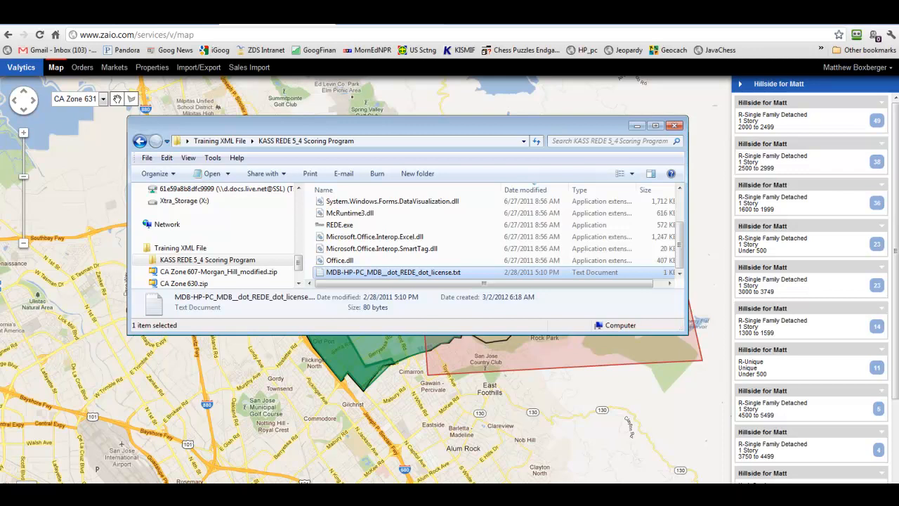
{"action": "key", "text": "super"}
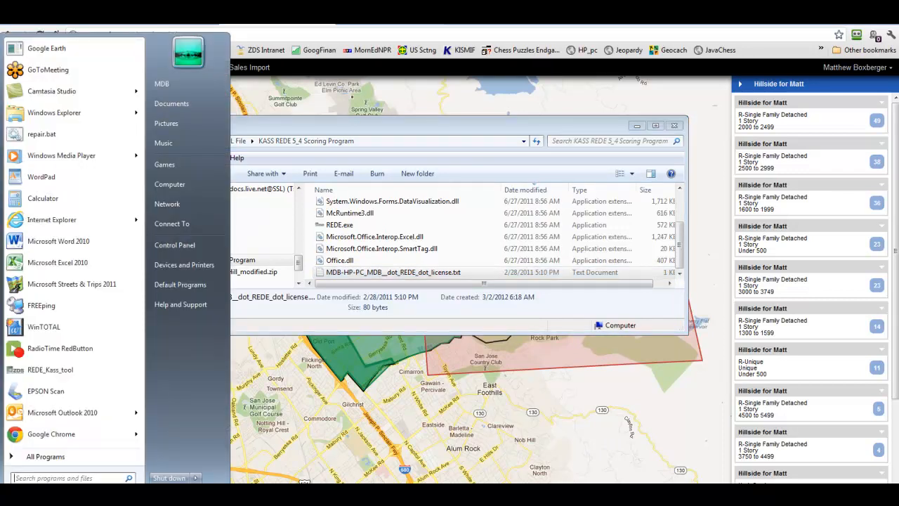
{"action": "type", "text": "drop"}
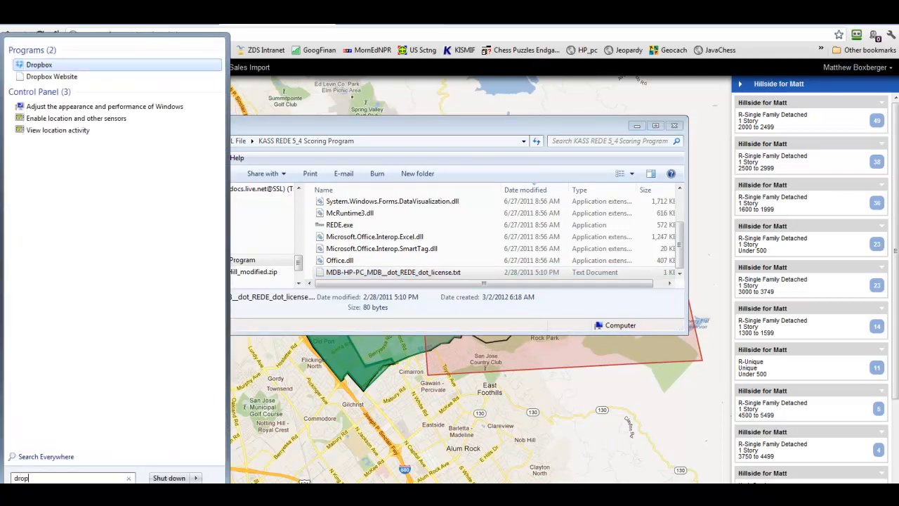
{"action": "left_click", "coordinate": [50, 66]}
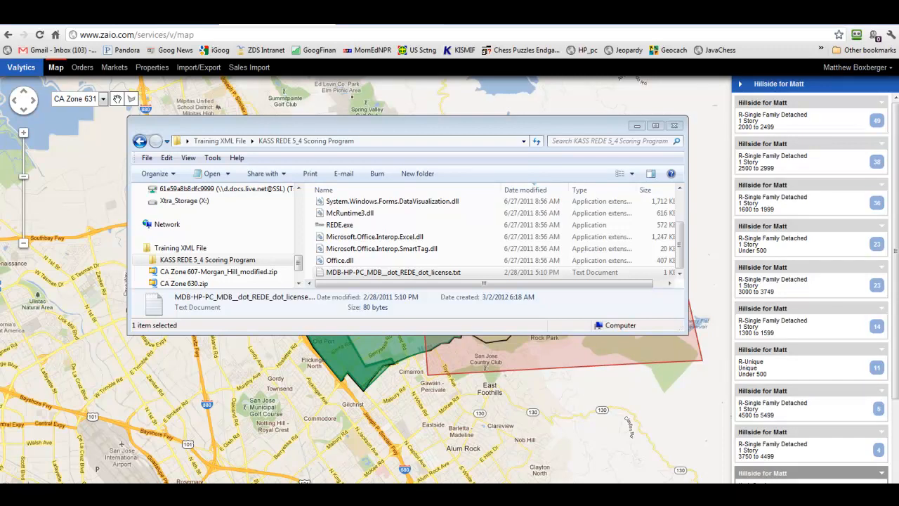
- Open the Dropbox folder from its tray menu and move the window aside
{"action": "right_click", "coordinate": [808, 499]}
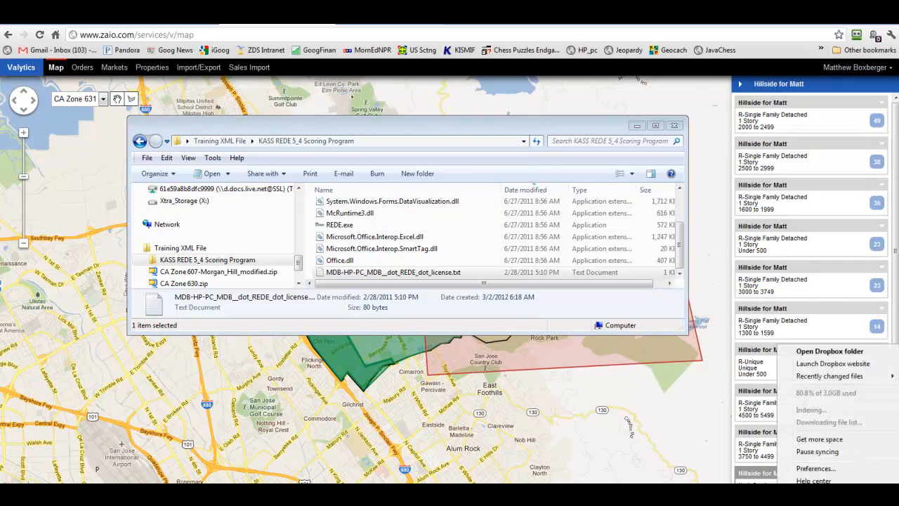
{"action": "left_click", "coordinate": [821, 352]}
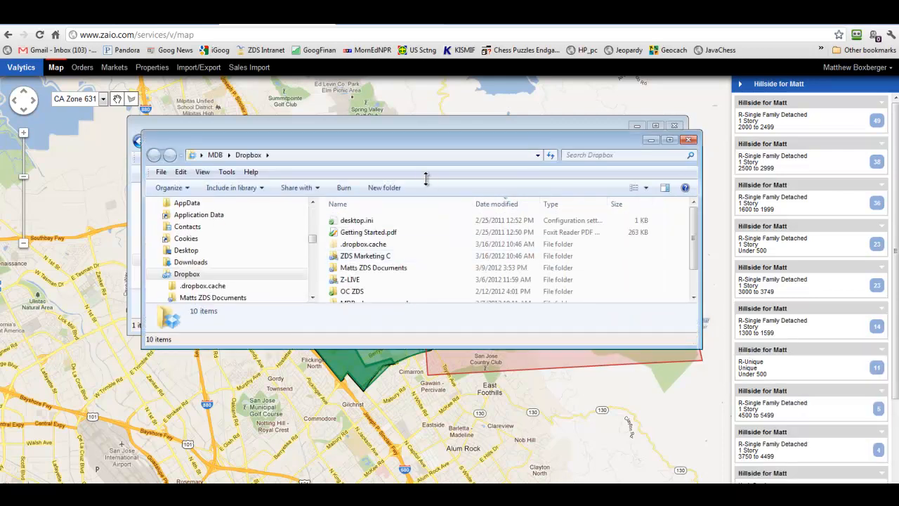
{"action": "left_click_drag", "start_coordinate": [433, 147], "coordinate": [548, 254]}
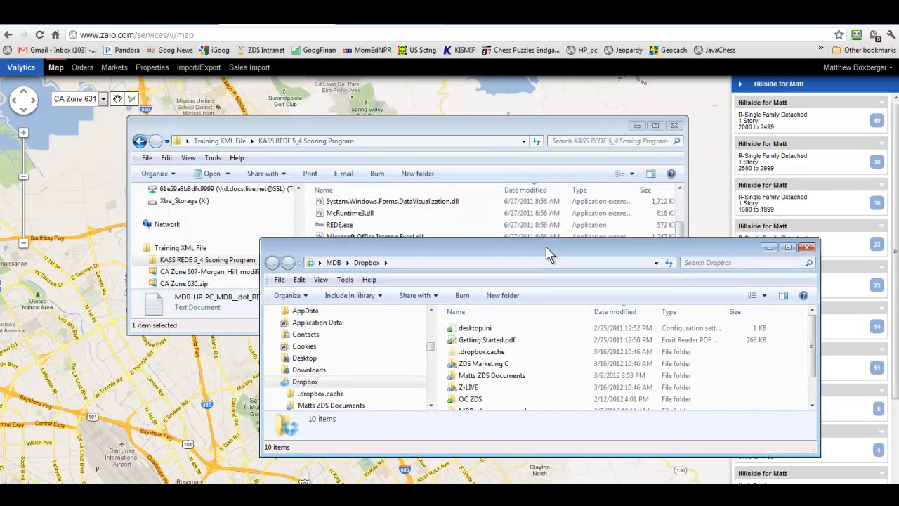
{"action": "left_click", "coordinate": [813, 406]}
{"action": "left_click_drag", "start_coordinate": [811, 405], "coordinate": [808, 386]}
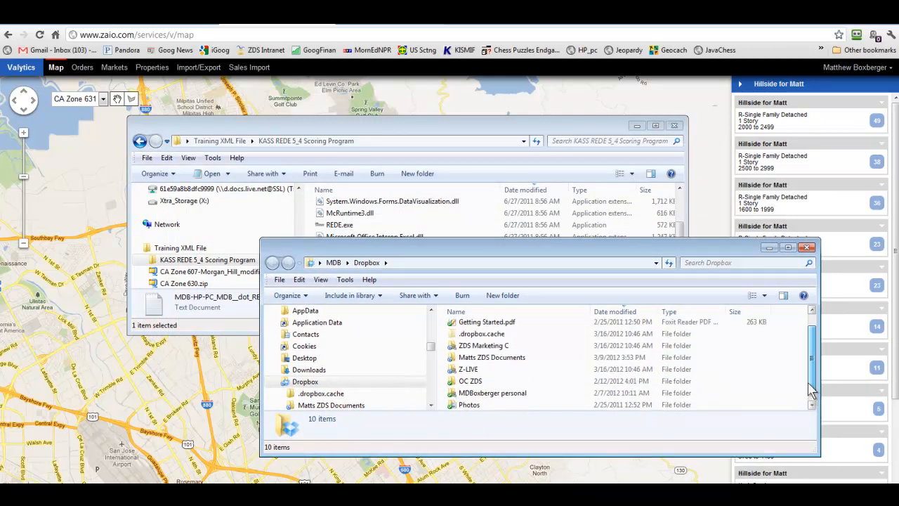
{"action": "left_click_drag", "start_coordinate": [811, 392], "coordinate": [809, 372]}
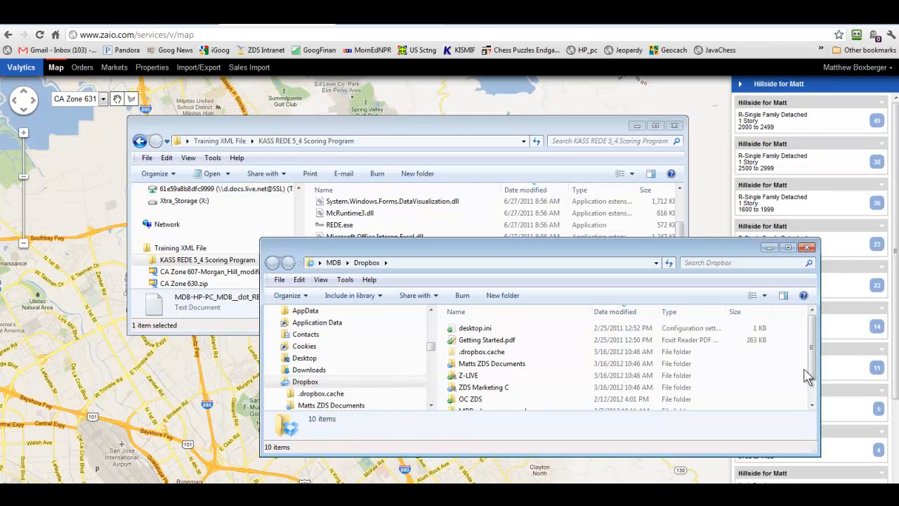
- Sort the Dropbox folder by Date modified, select desktop.ini, then minimize the window
{"action": "left_click", "coordinate": [613, 313]}
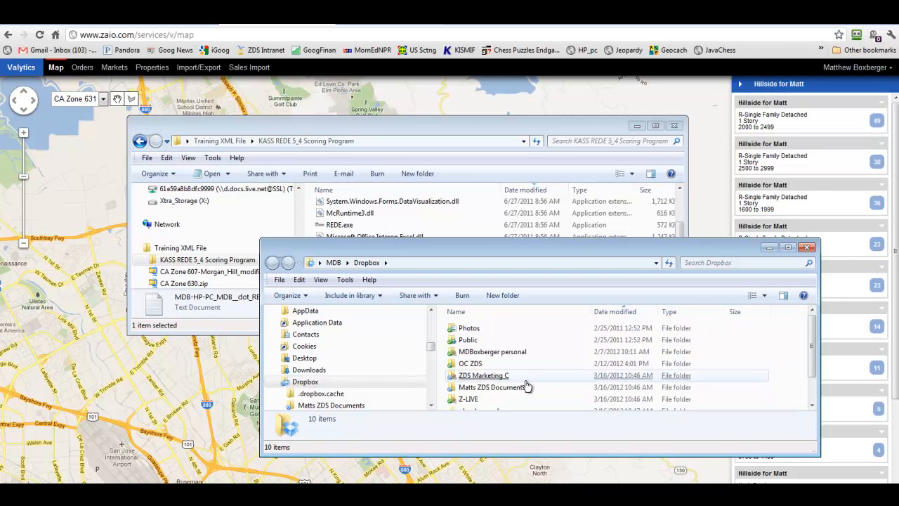
{"action": "scroll", "coordinate": [548, 403], "scroll_direction": "down", "scroll_amount": 1}
{"action": "left_click", "coordinate": [549, 404]}
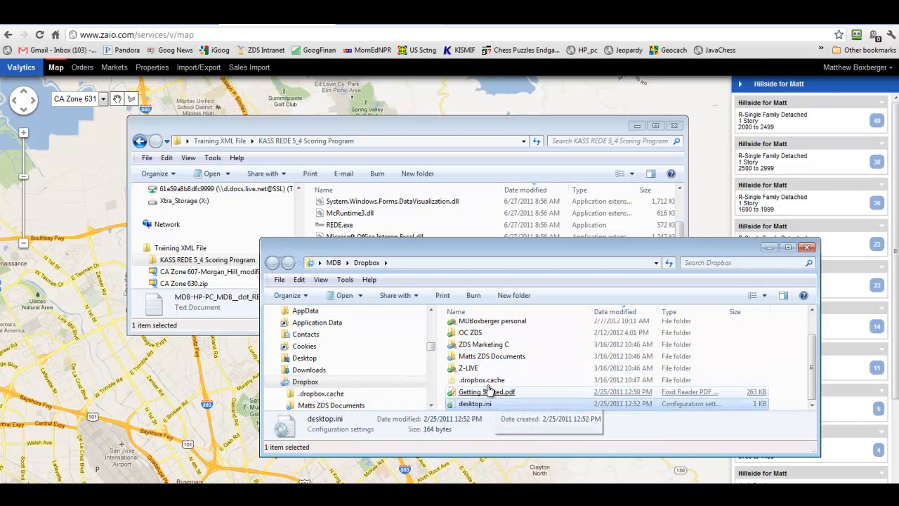
{"action": "left_click", "coordinate": [769, 248]}
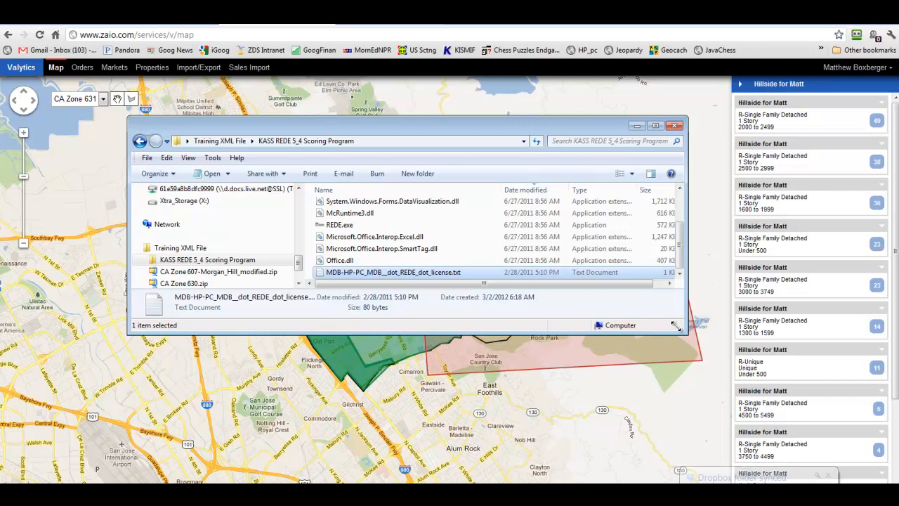
- Dismiss the Dropbox synced notice and make the KASS REDE 5_4 Scoring Program window wider and taller
{"action": "left_click", "coordinate": [828, 477]}
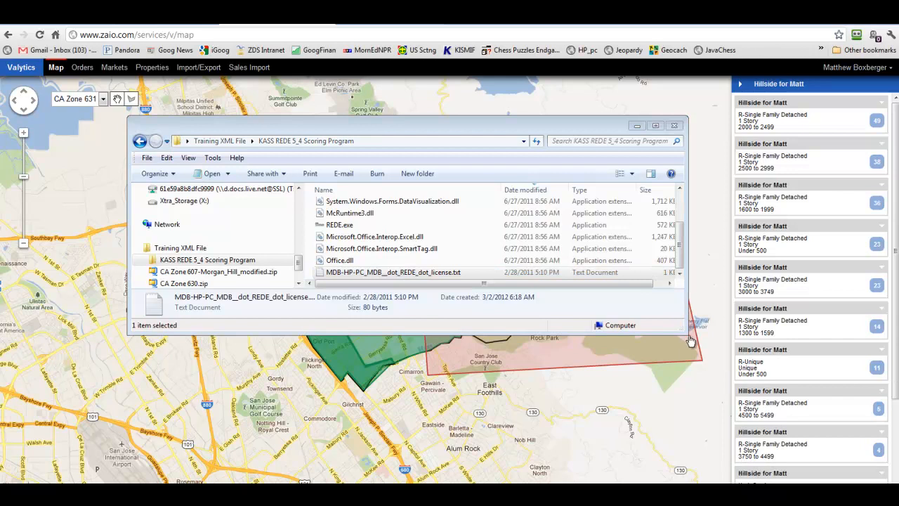
{"action": "left_click_drag", "start_coordinate": [688, 334], "coordinate": [715, 395]}
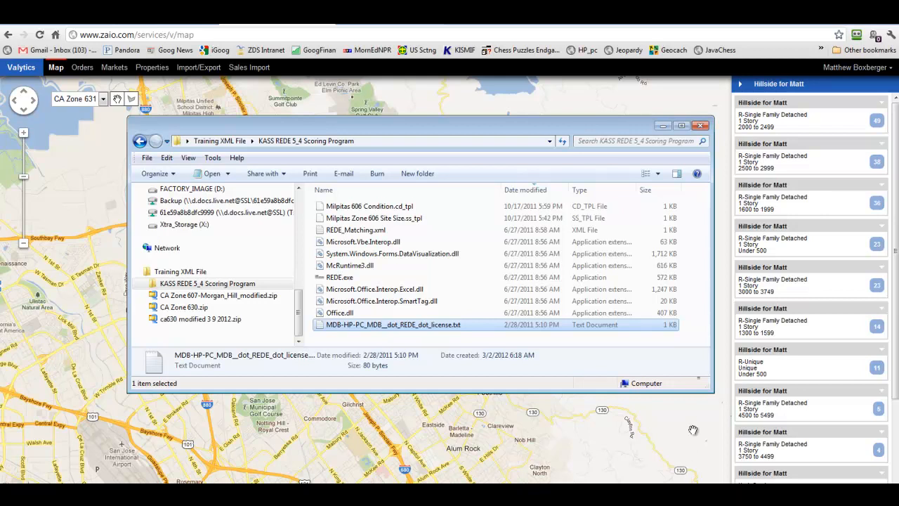
{"action": "left_click_drag", "start_coordinate": [712, 371], "coordinate": [733, 376]}
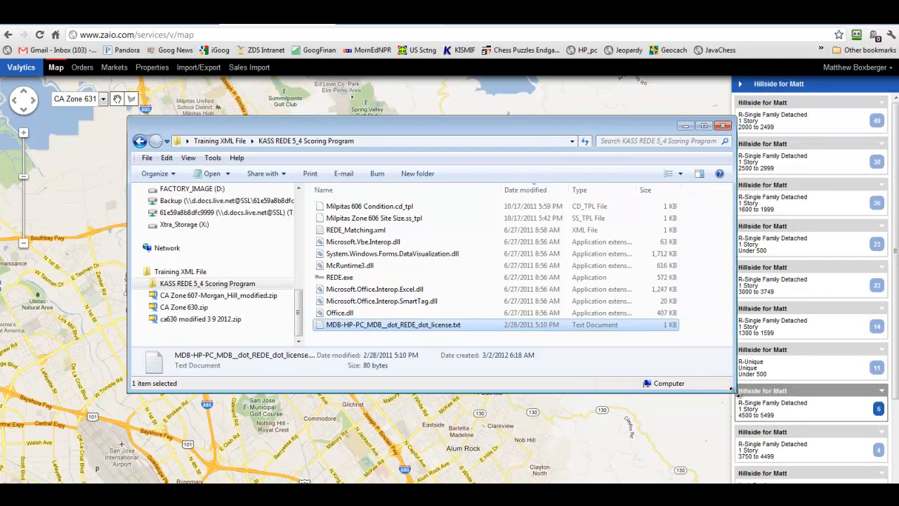
{"action": "left_click_drag", "start_coordinate": [730, 392], "coordinate": [722, 434]}
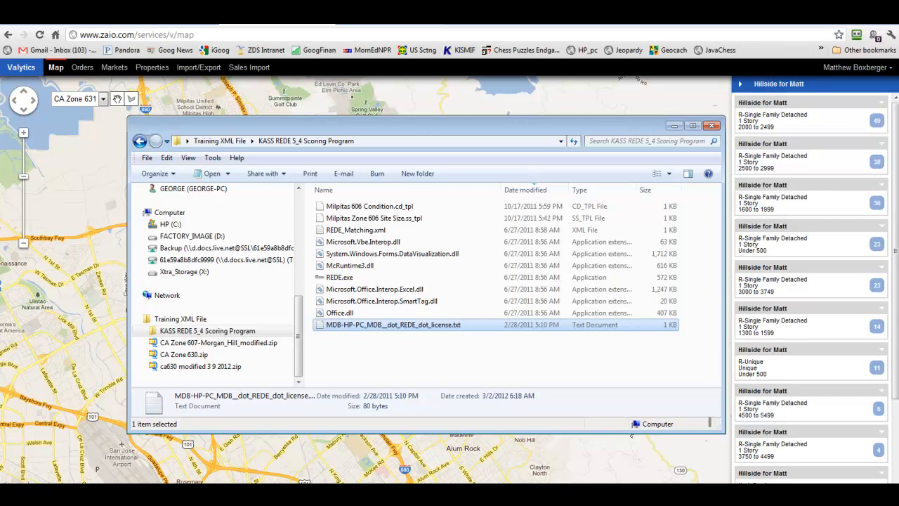
{"action": "mouse_move", "coordinate": [119, 501]}
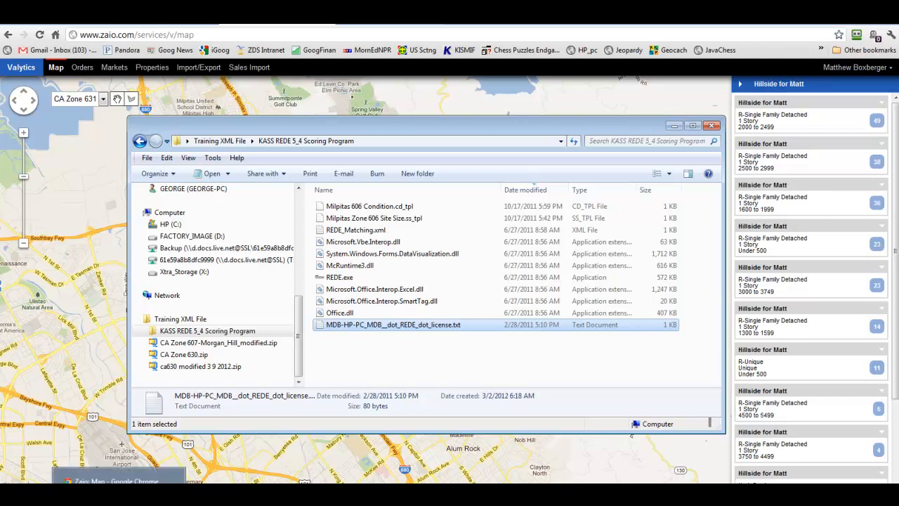